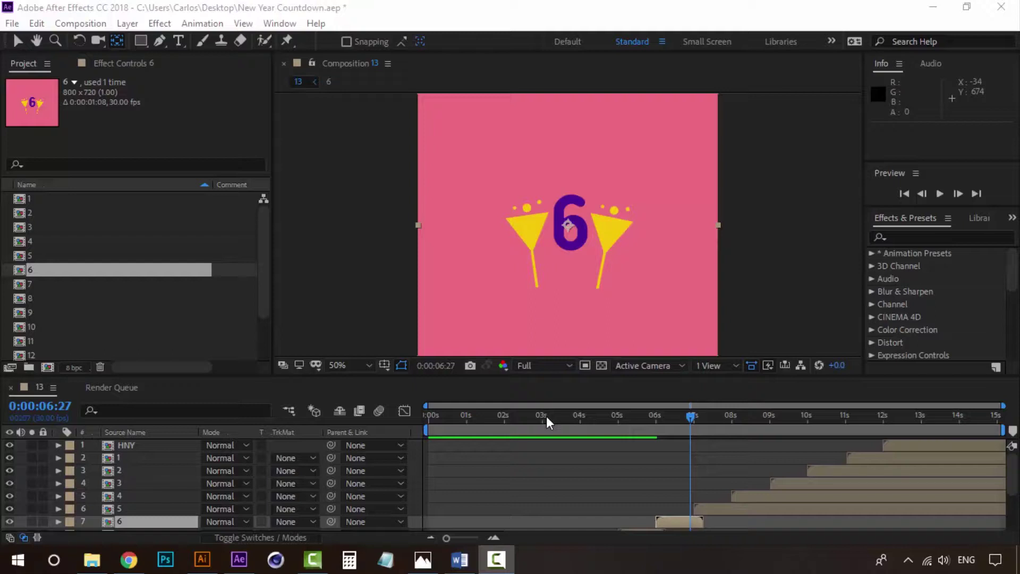
- Preview the countdown from frame 0 and stop on the 'five' slide at 0:00:07:04
left_click_drag(561, 416, 416, 411)
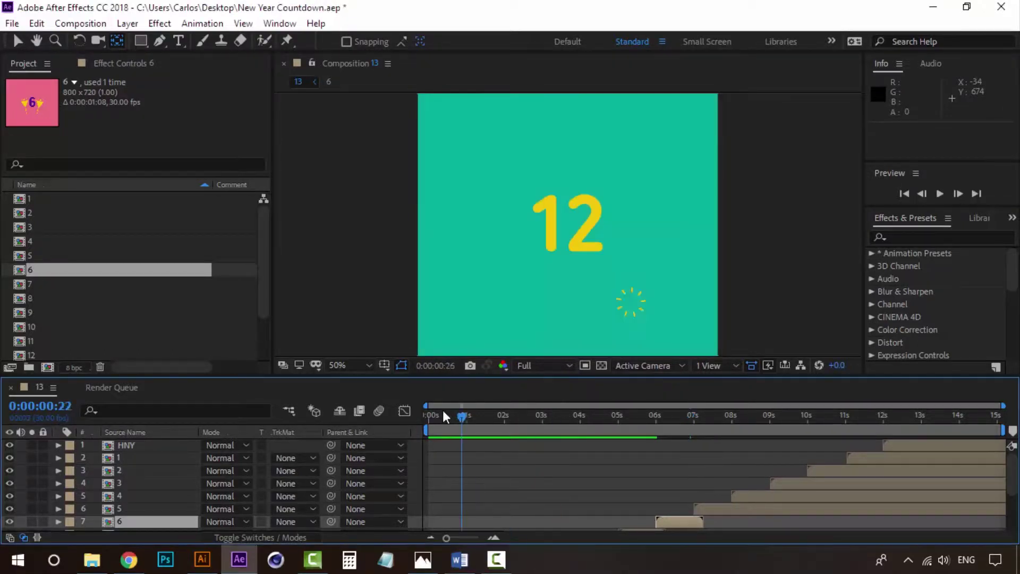
key("space")
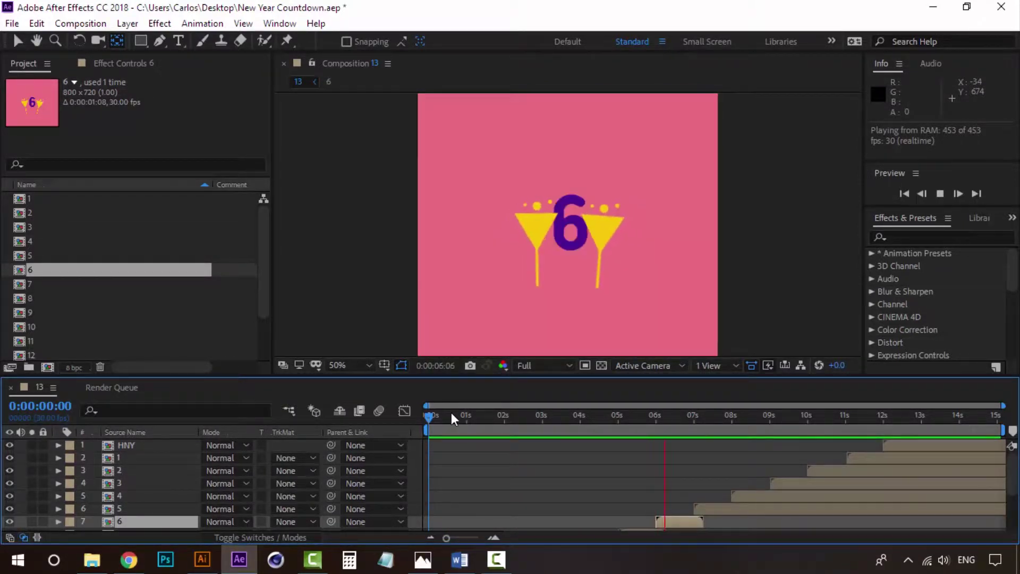
left_click_drag(452, 413, 699, 417)
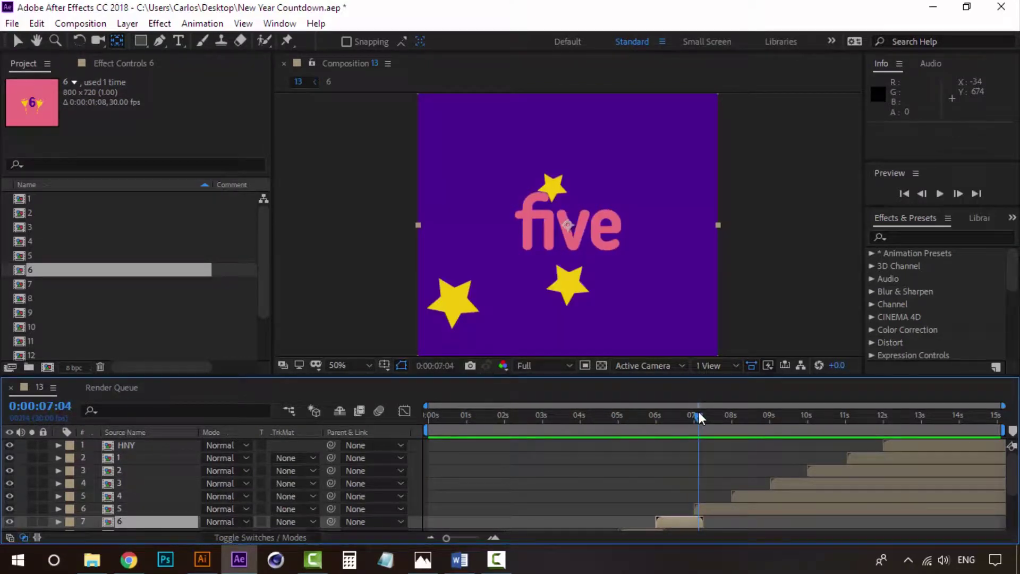
- Open the 5 composition and select the fi, v and e letter layers
double_click(118, 508)
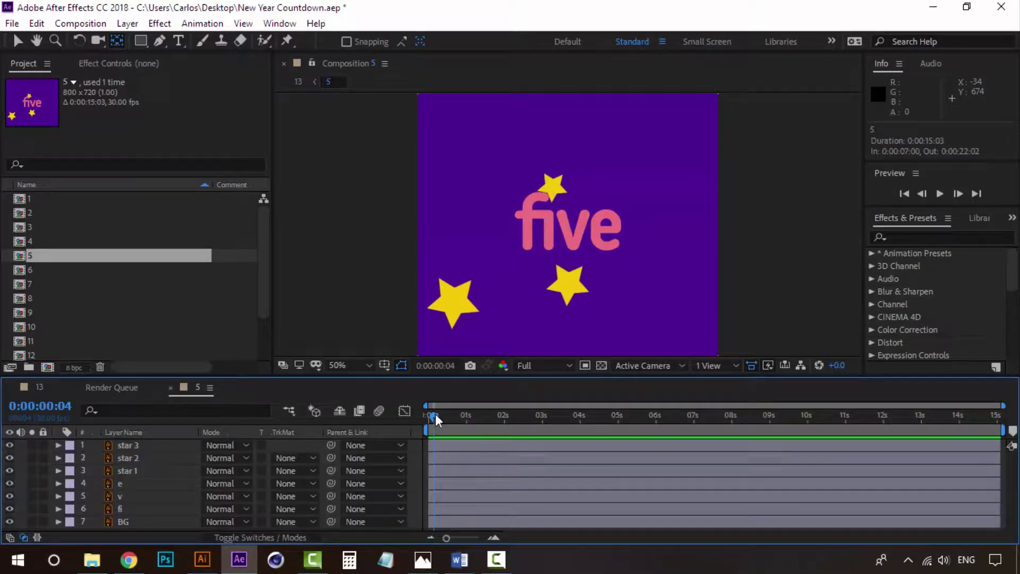
left_click(134, 509)
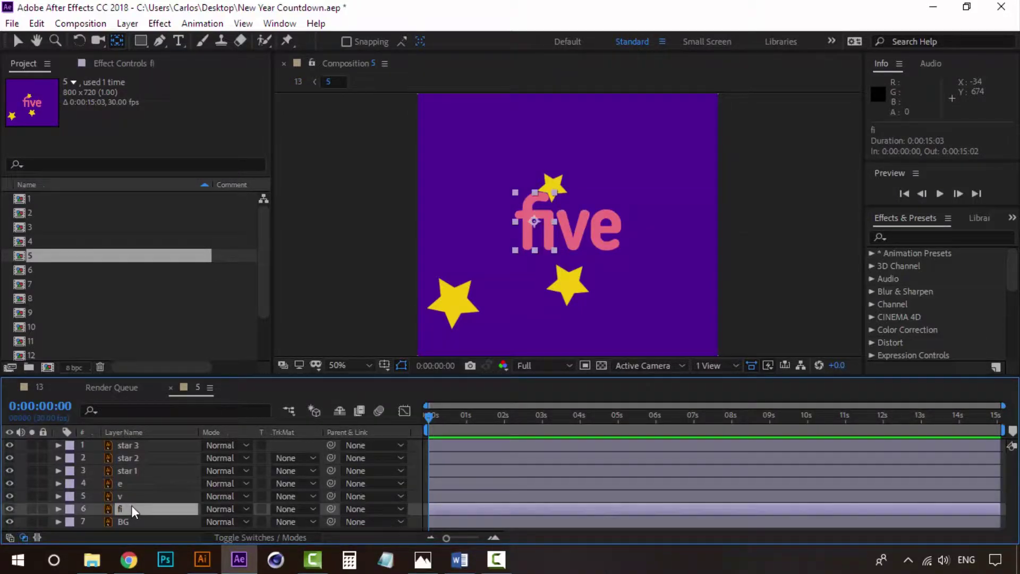
left_click(132, 495)
left_click(130, 485)
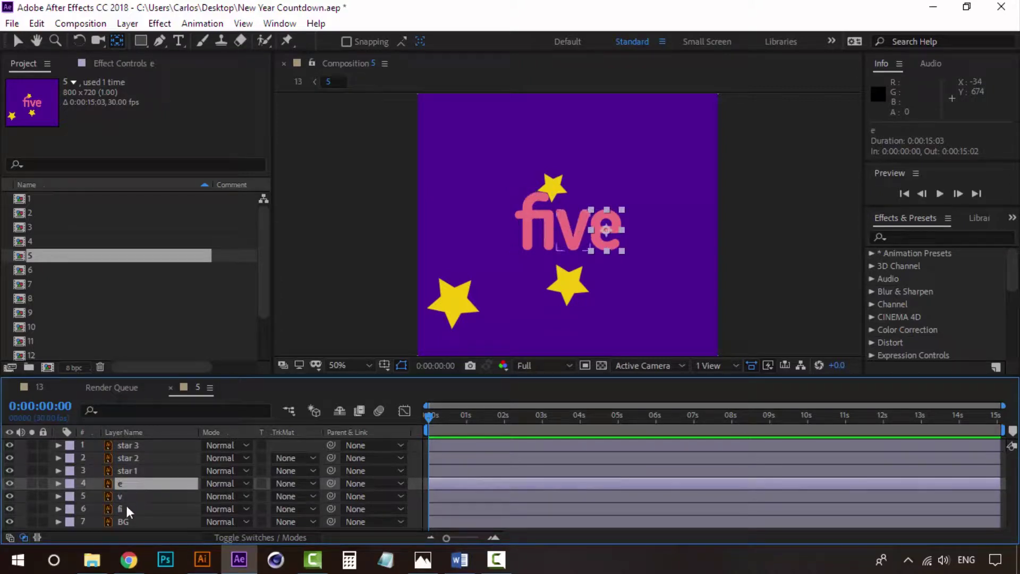
left_click(125, 510)
left_click(127, 497, "shift")
left_click(127, 484, "shift")
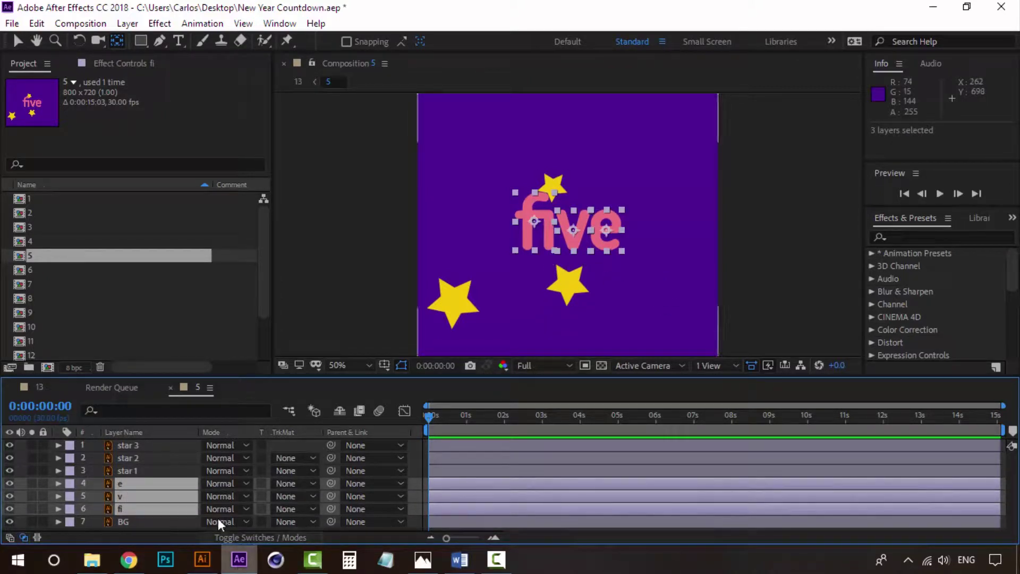
- Give fi, v and e Easy Ease Position keyframes at frame 0
key("p")
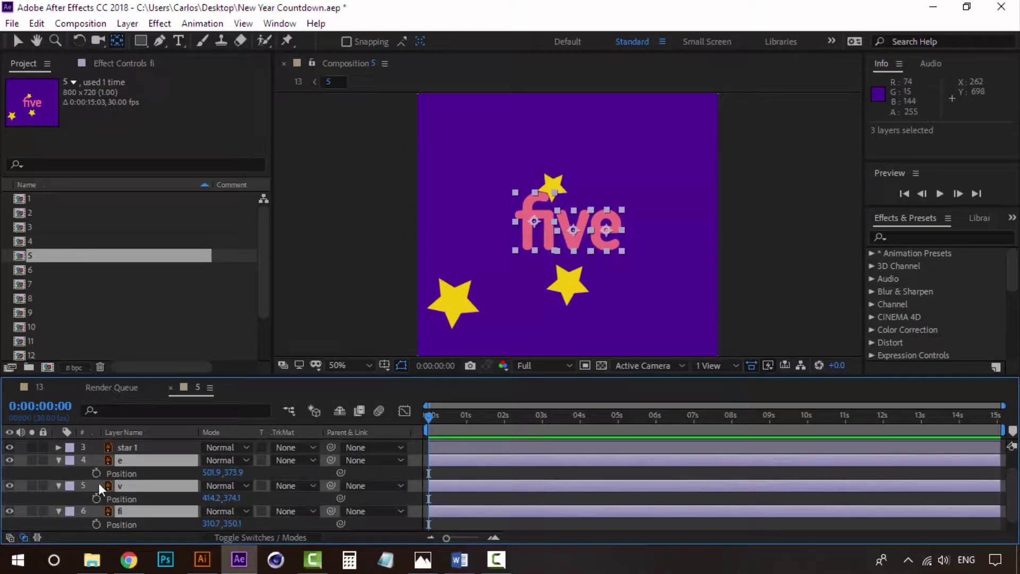
left_click(95, 471)
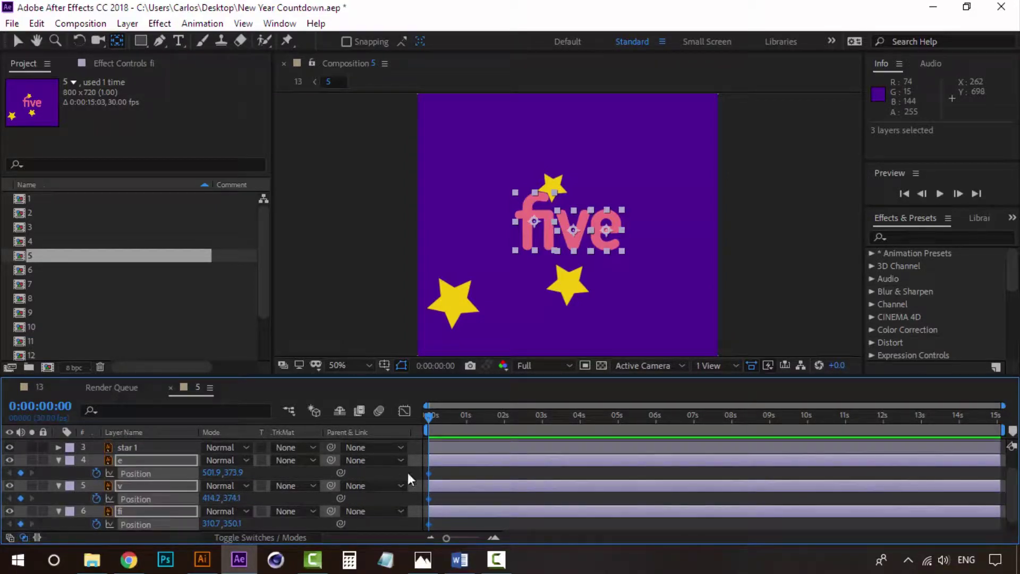
right_click(428, 471)
mouse_move(542, 461)
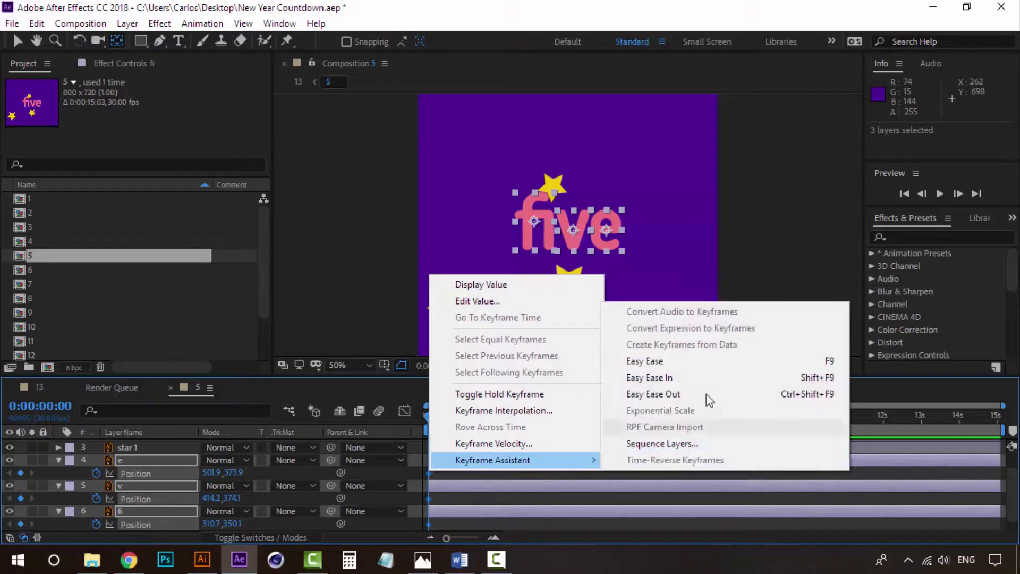
left_click(708, 362)
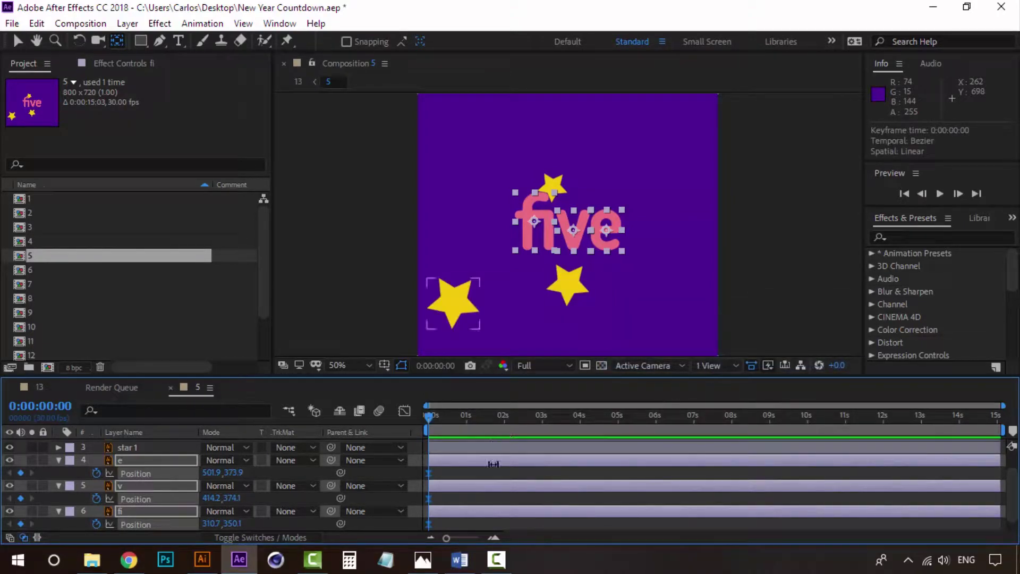
left_click(475, 417)
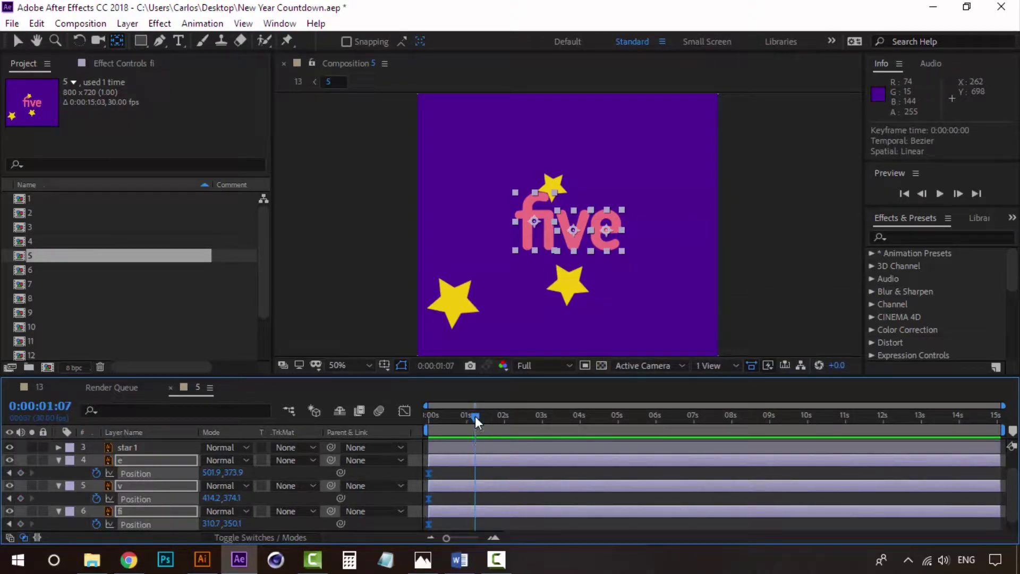
- Trim the 5 comp to a work area ending at the current time
key("n")
right_click(473, 409)
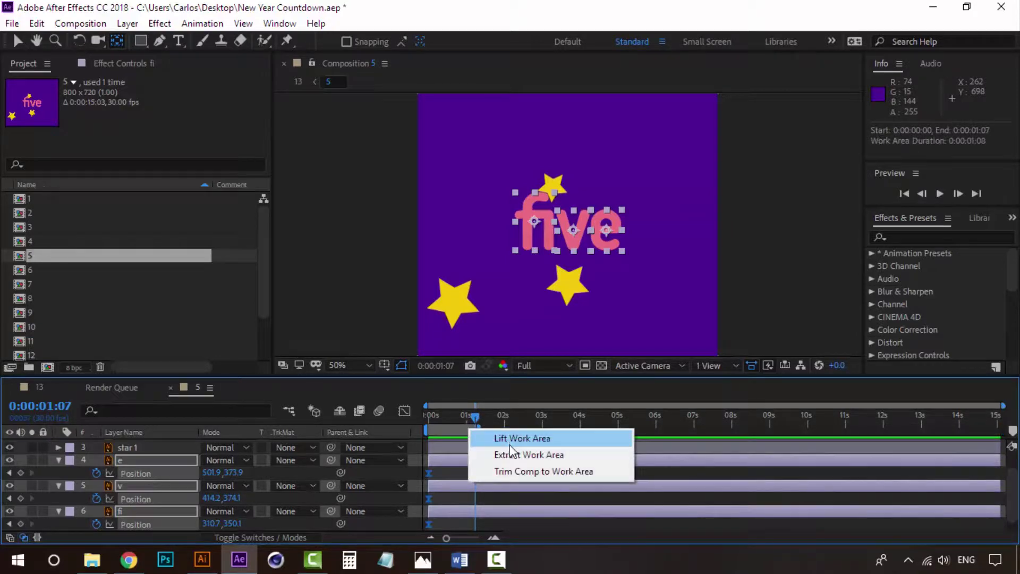
left_click(518, 473)
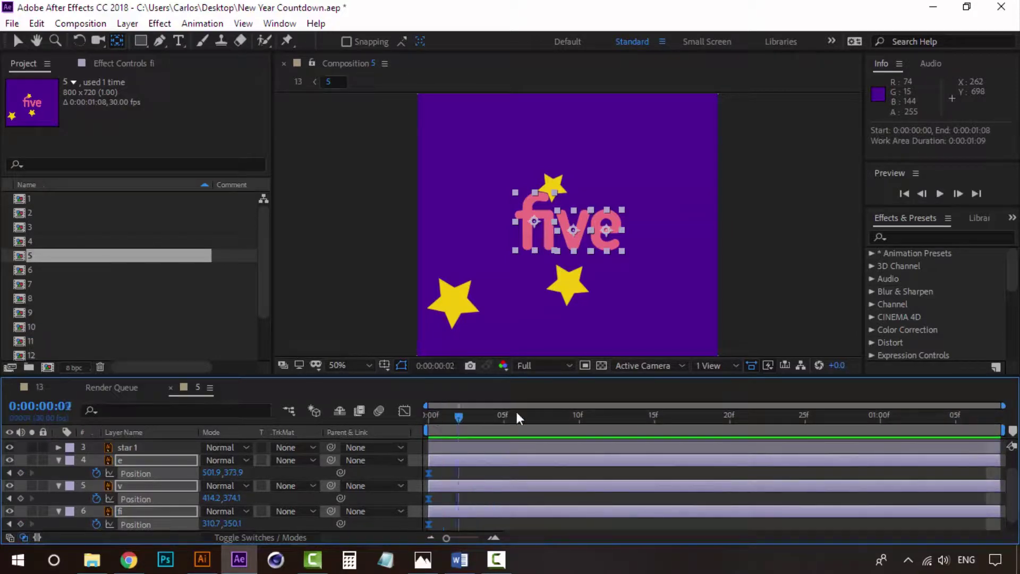
- Key the letters' positions at frame 15 and push them off the right edge at frame 0
left_click_drag(432, 414, 626, 415)
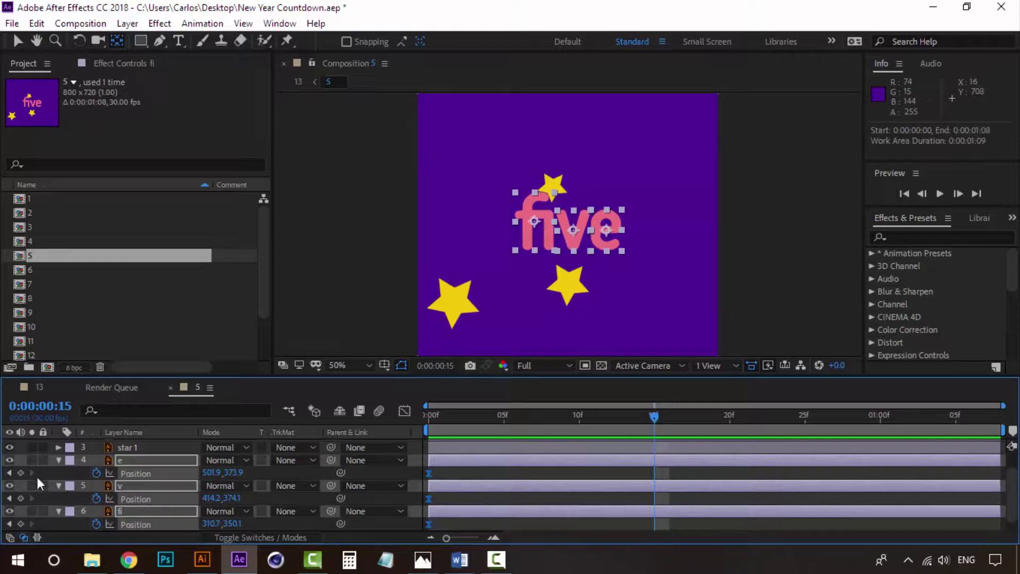
left_click(21, 472)
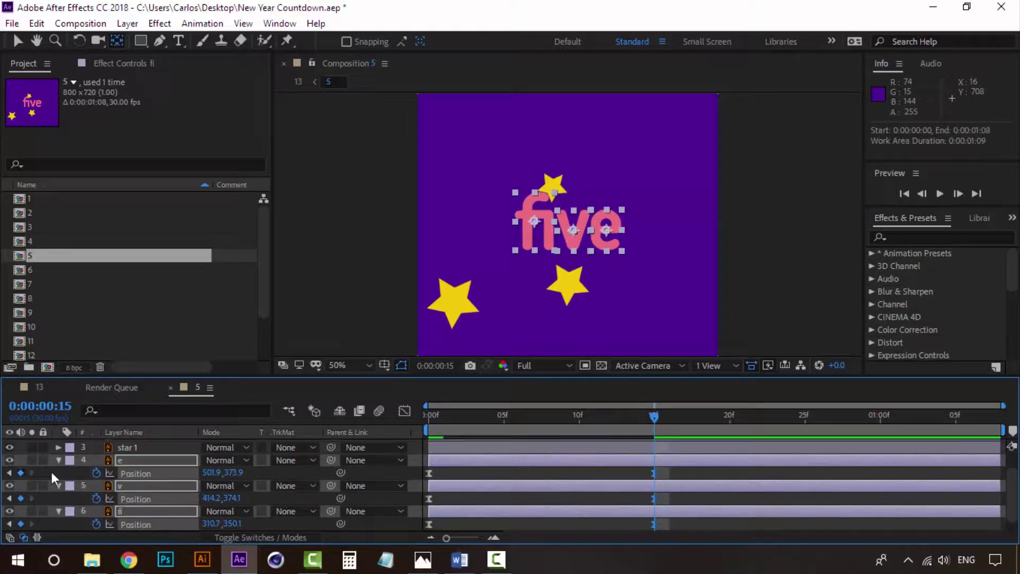
left_click_drag(656, 415, 424, 412)
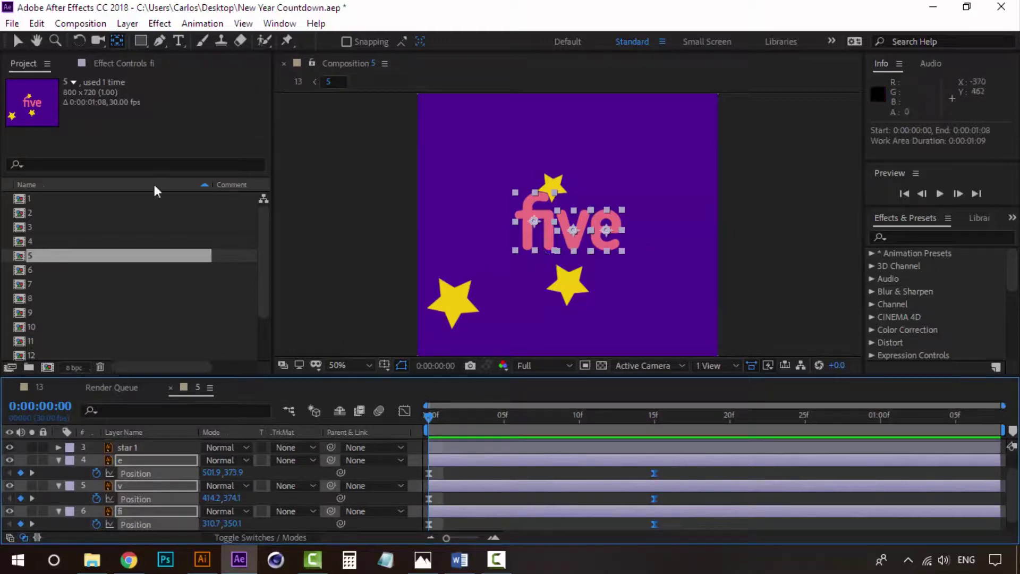
left_click(18, 40)
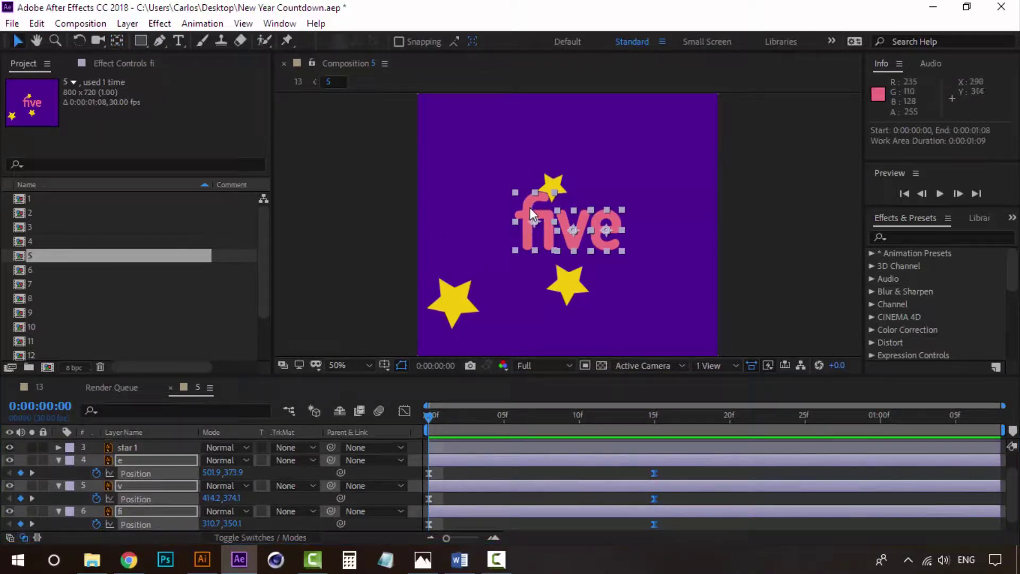
left_click_drag(537, 216, 739, 213)
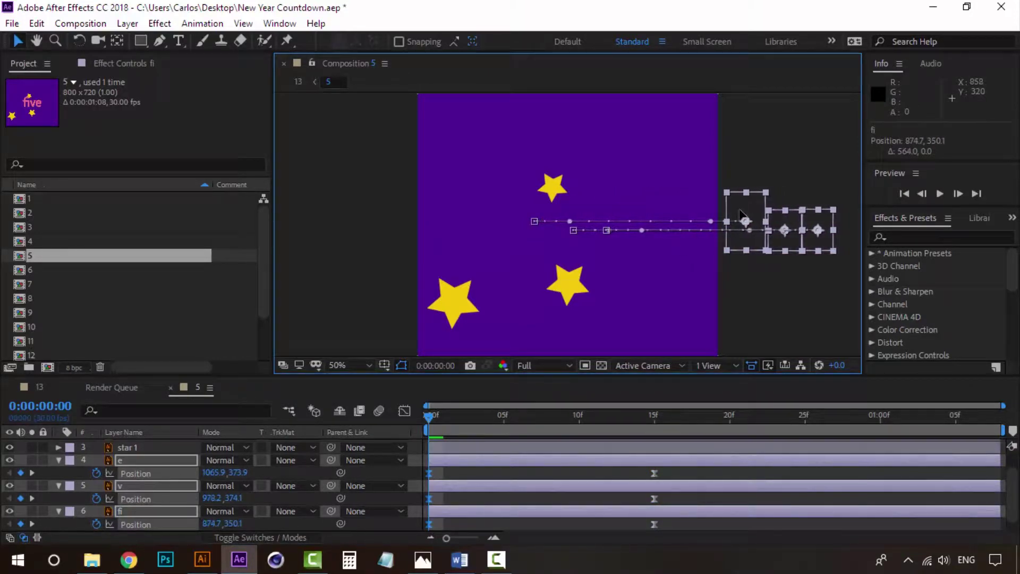
- Preview the slide-in, then delay the v and e letter layers a few frames
key("space")
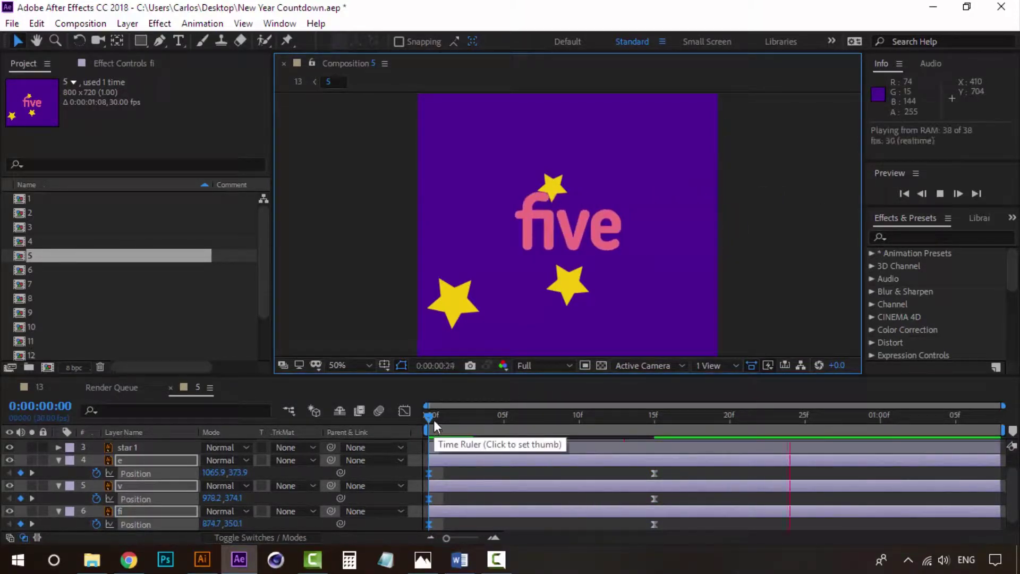
left_click(429, 416)
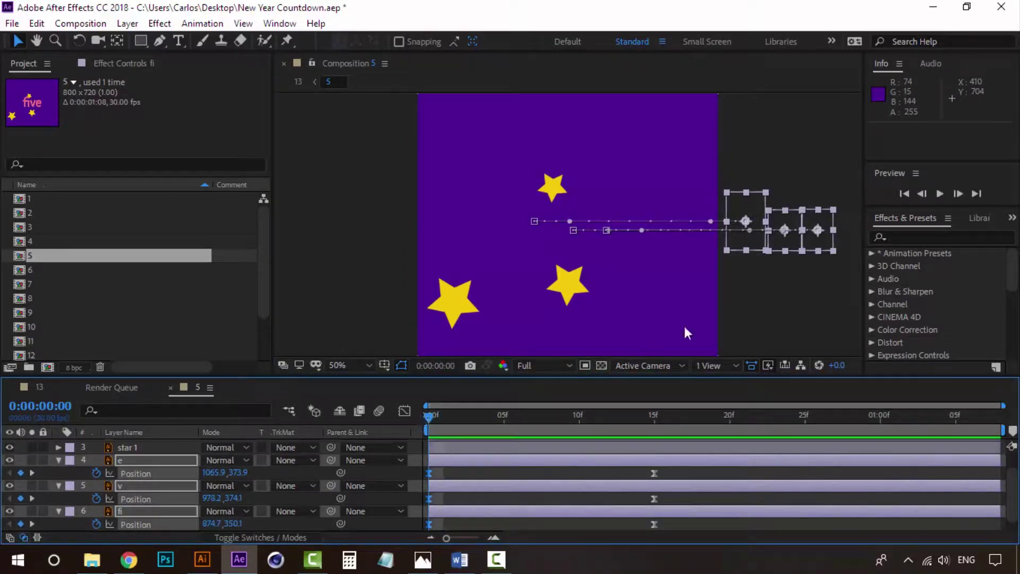
left_click(734, 308)
left_click(139, 487)
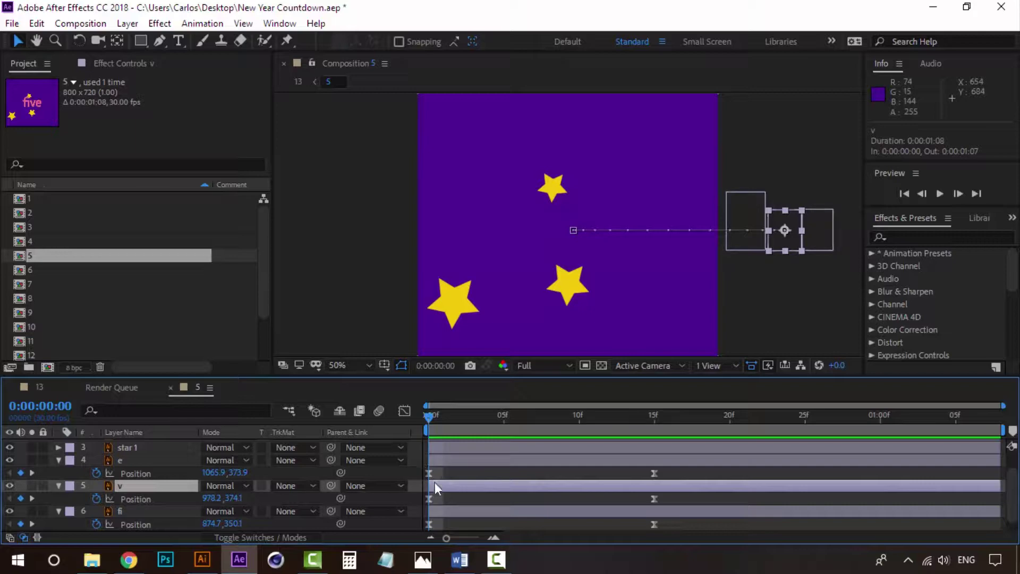
mouse_move(435, 483)
left_mouse_down()
mouse_move(480, 483)
mouse_move(519, 459)
mouse_move(557, 458)
mouse_move(537, 459)
left_mouse_up()
- Preview the staggered slide-in, with 'five' fully assembled around frame 20
key("space")
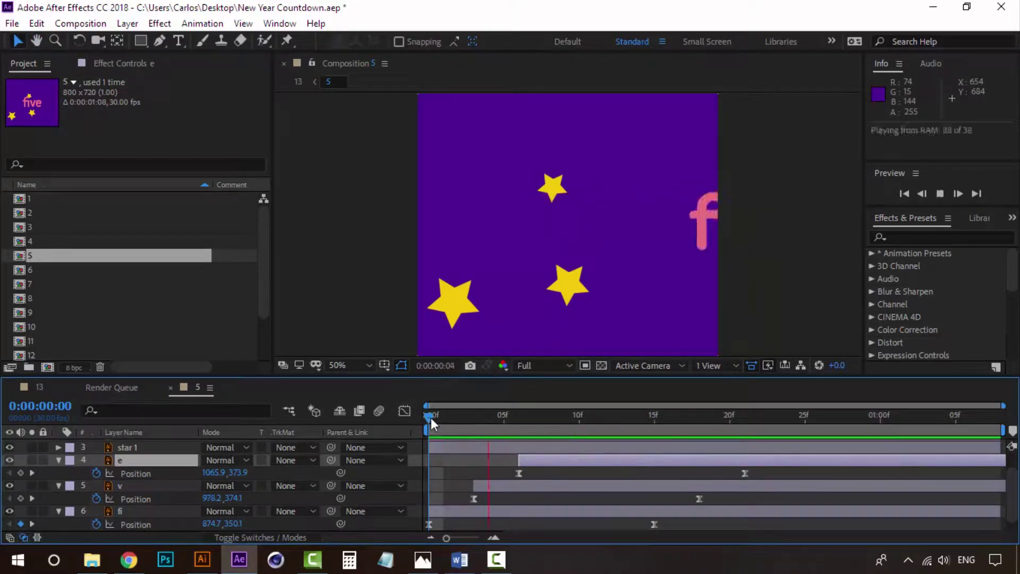
key("space")
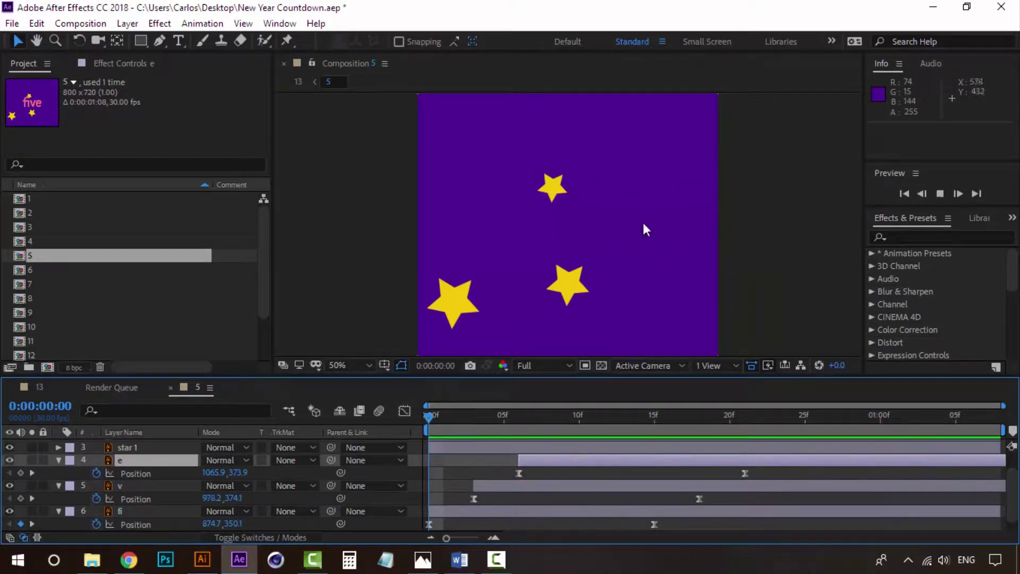
left_click(429, 418)
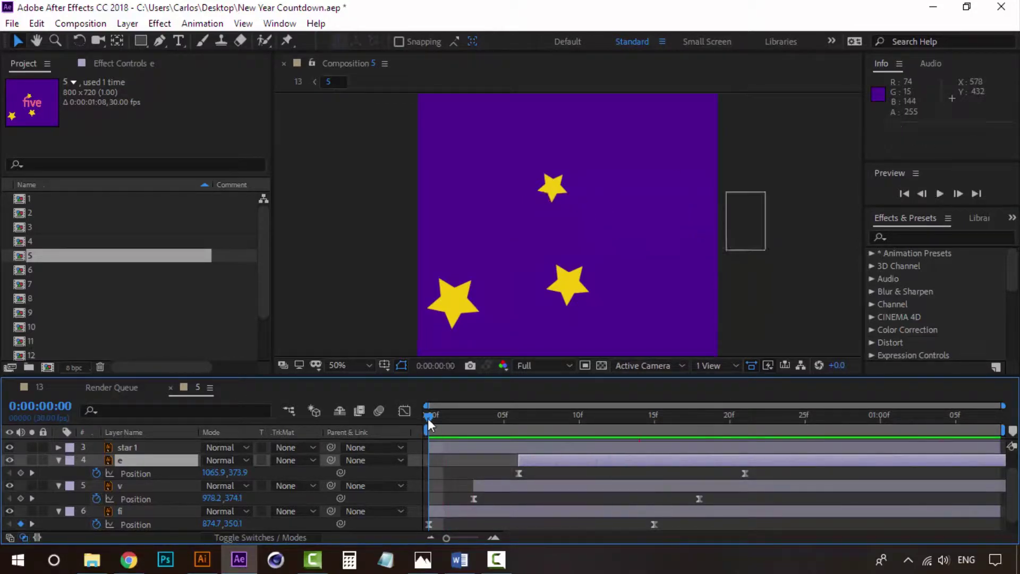
key("space")
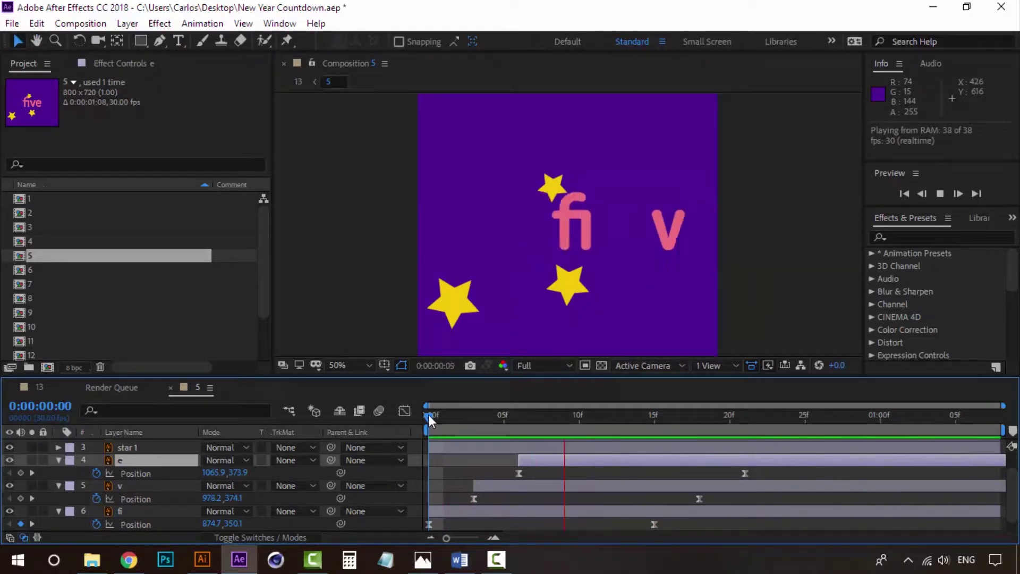
mouse_move(428, 415)
left_mouse_down()
mouse_move(738, 413)
mouse_move(704, 409)
left_mouse_up()
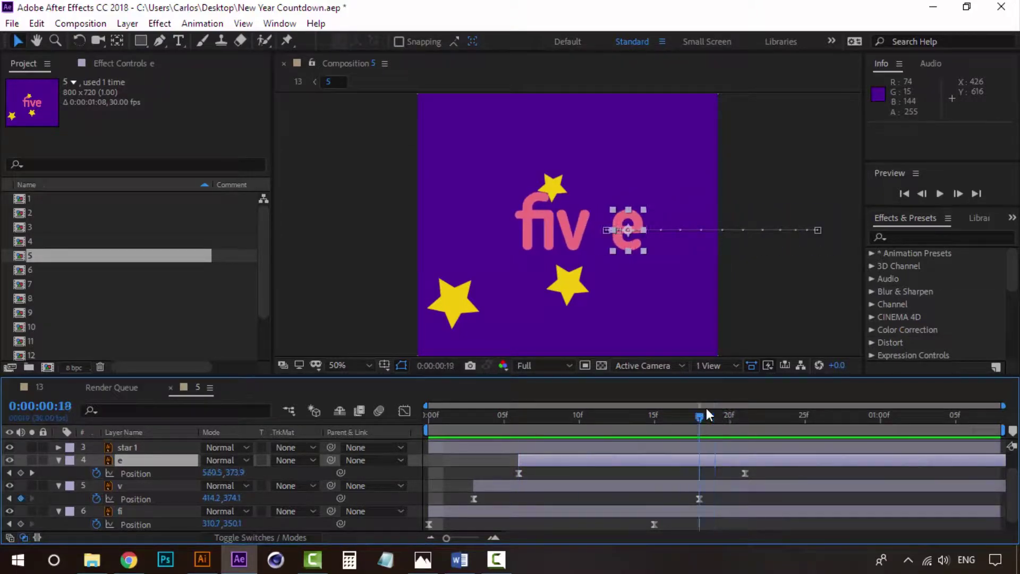
- Give stars 1–3 Easy Ease Position keyframes at frame 18
left_click(60, 460)
left_click(59, 473)
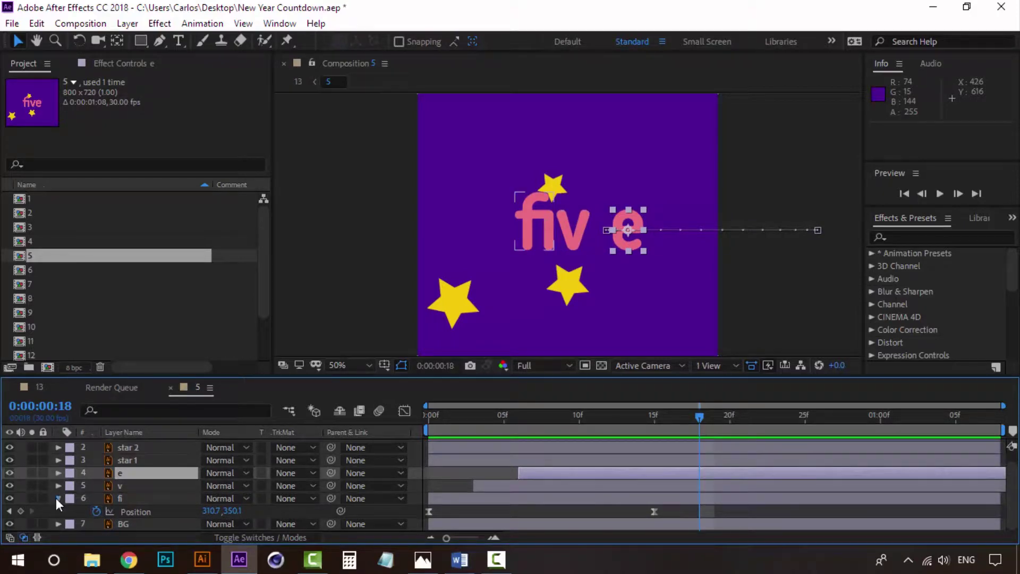
left_click(56, 498)
left_click(128, 459)
left_click(127, 469)
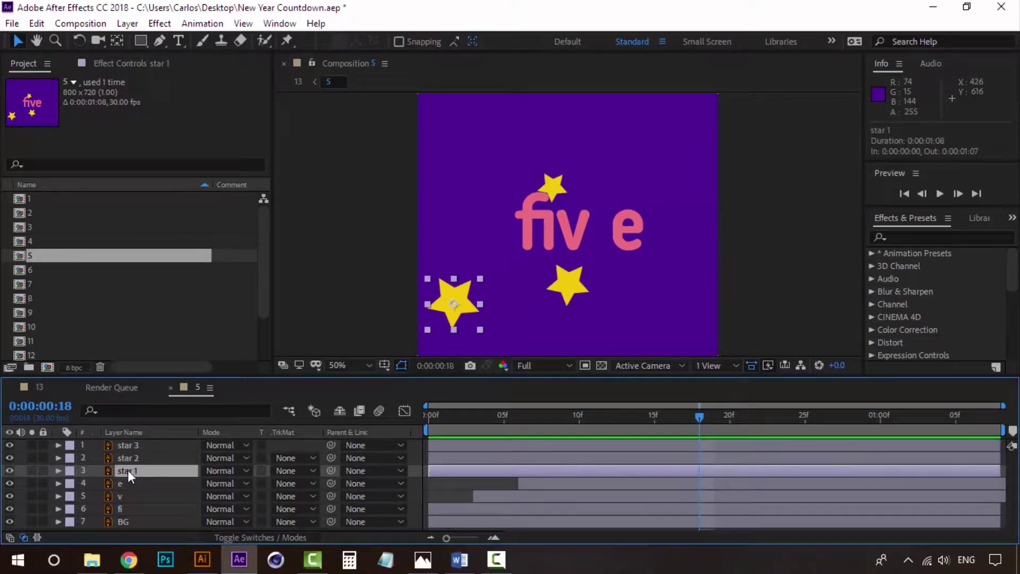
left_click(132, 448, "shift")
key("p")
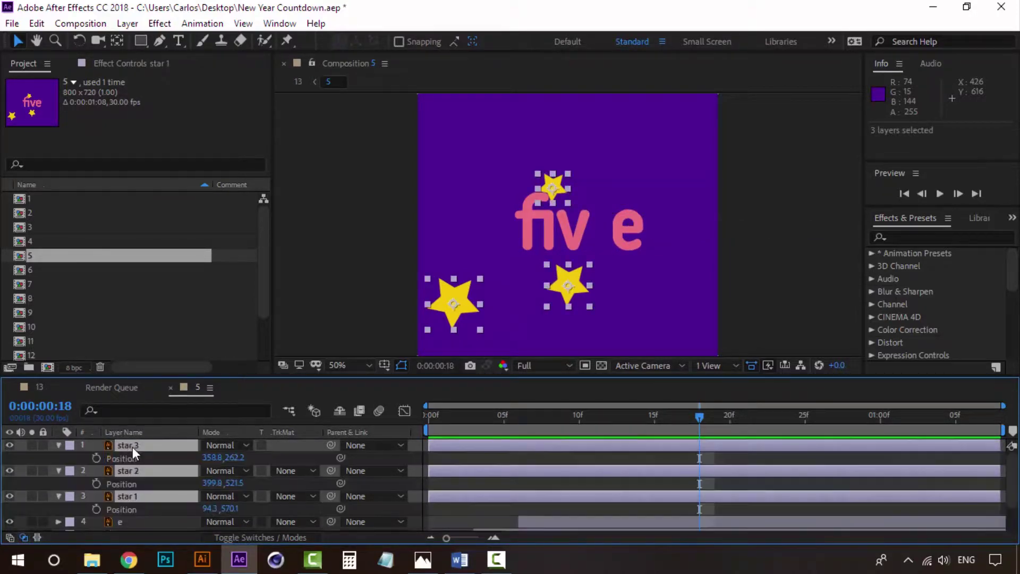
left_click(97, 484)
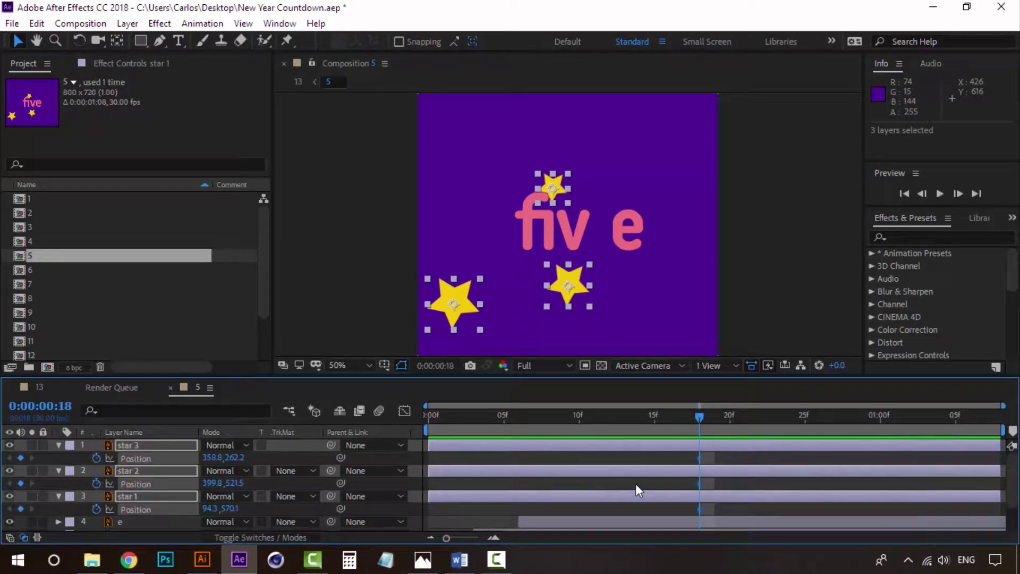
right_click(698, 487)
mouse_move(742, 474)
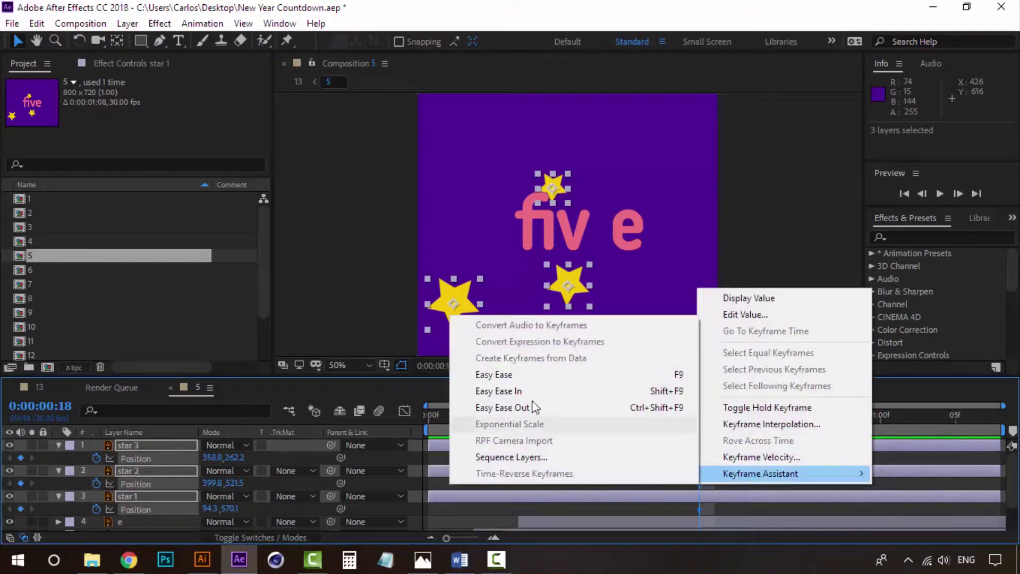
left_click(542, 380)
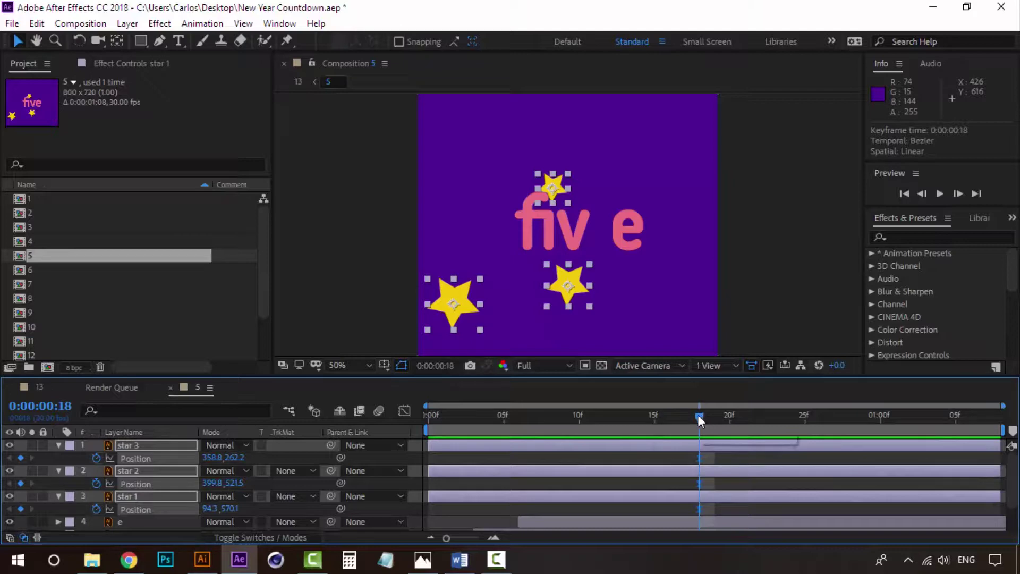
- At 1:05, move the three stars up and to the right
left_click_drag(699, 415, 881, 416)
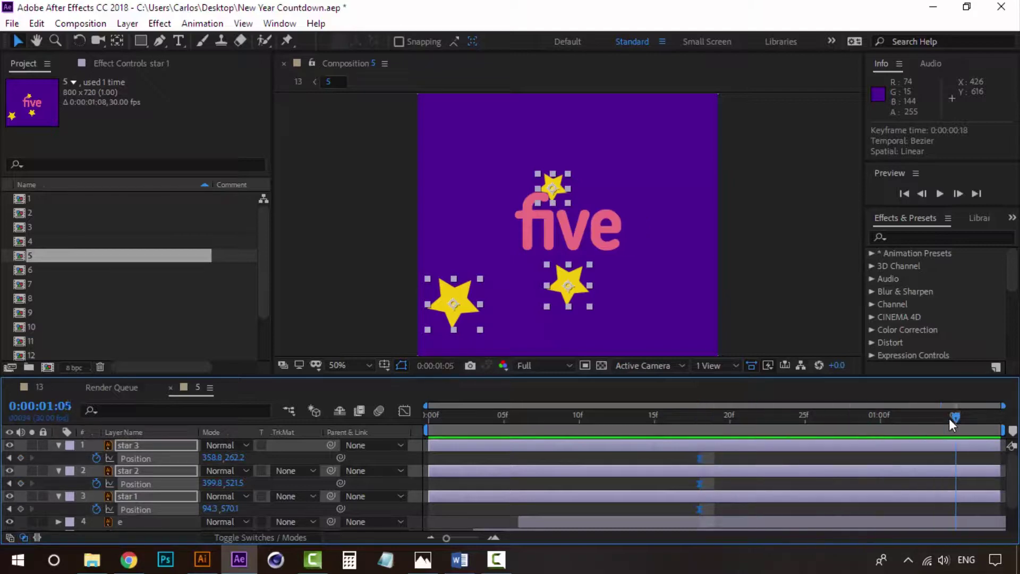
scroll(593, 219, "down", 2)
scroll(579, 238, "up", 2)
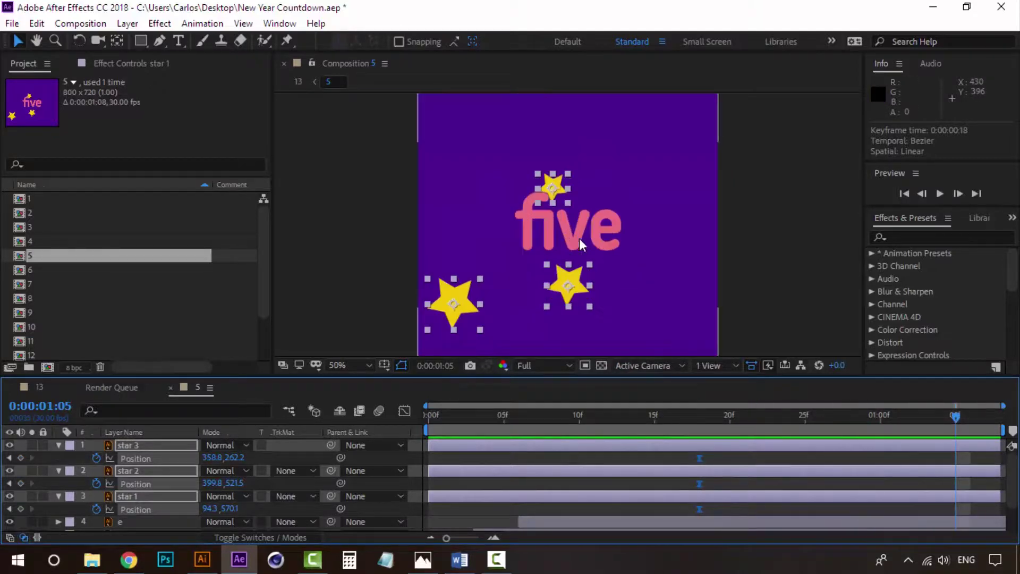
left_click(556, 183)
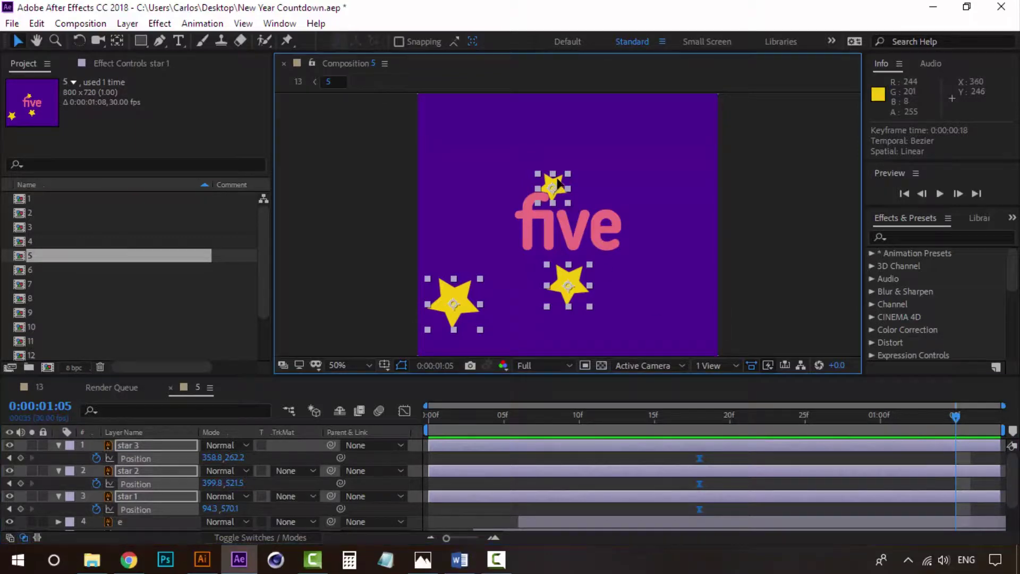
left_click_drag(556, 182, 659, 121)
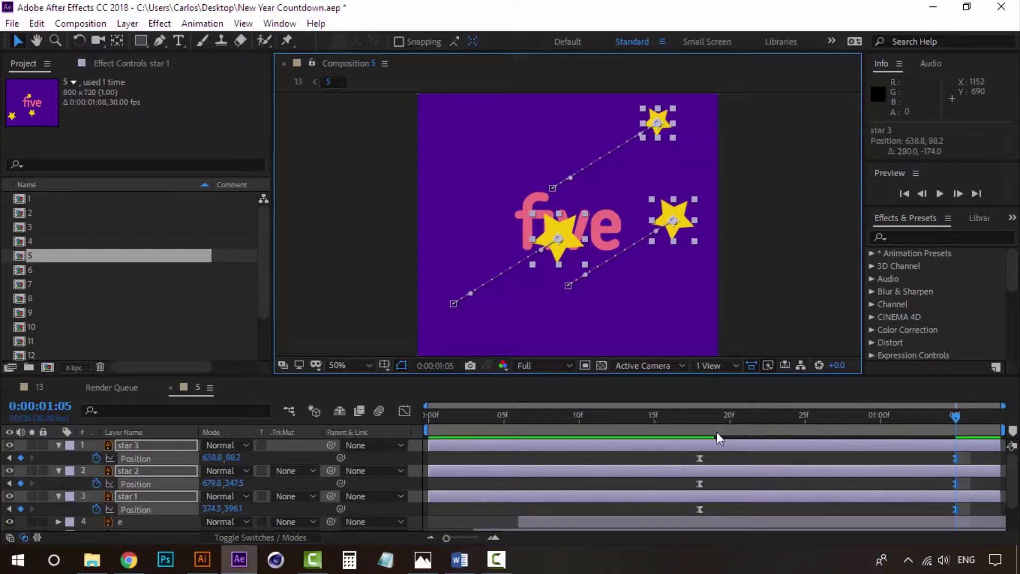
- Move the stars off-canvas at lower left at frame 18 and preview their flight
left_click(699, 418)
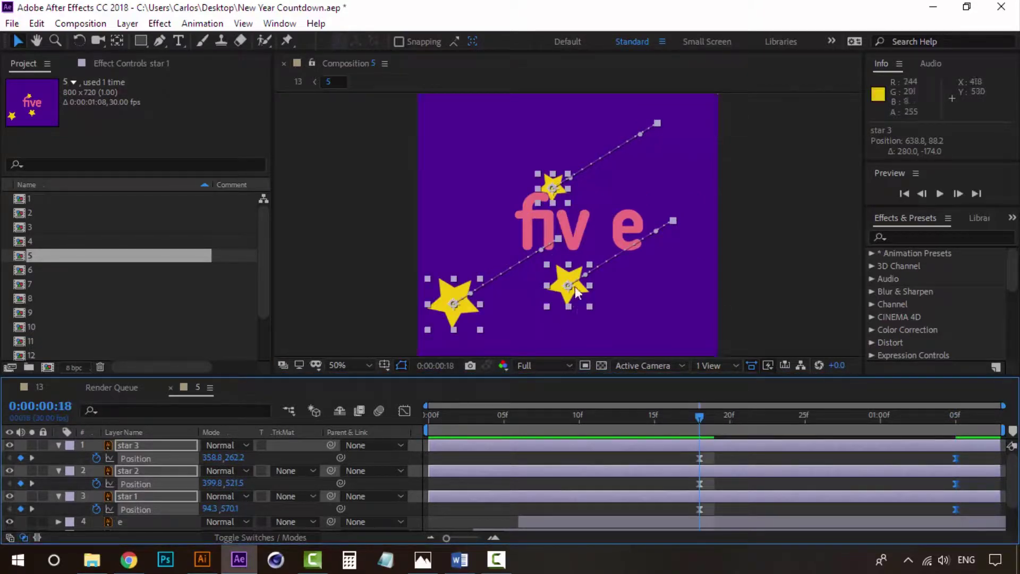
mouse_move(577, 282)
left_mouse_down()
mouse_move(595, 207)
mouse_move(415, 330)
left_mouse_up()
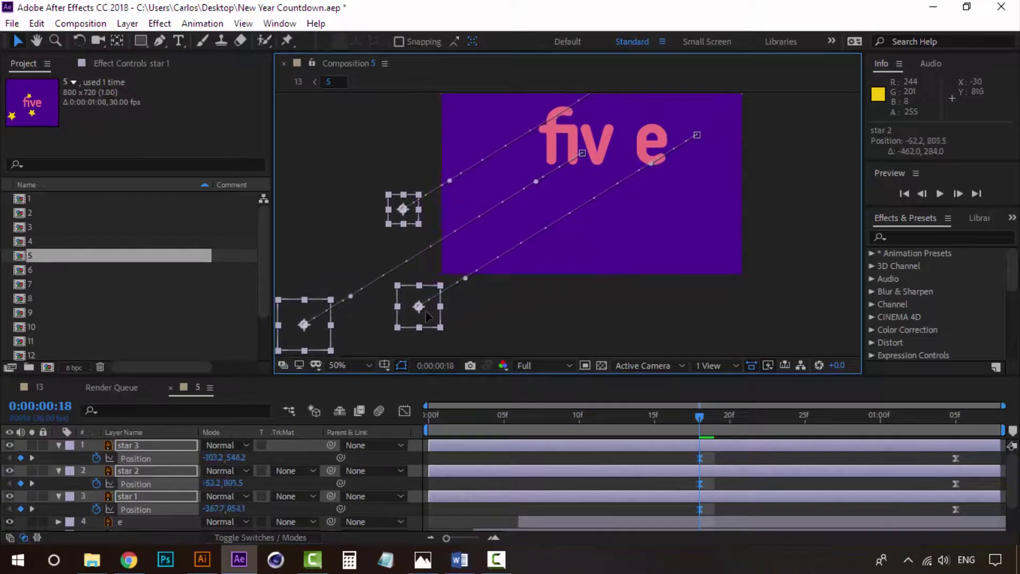
left_click(671, 416)
key("space")
key("space")
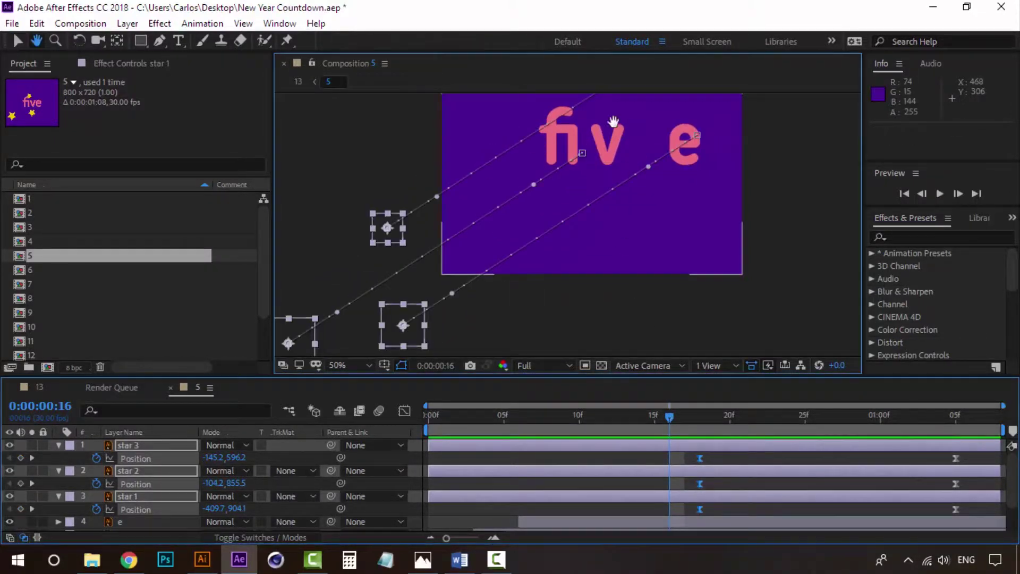
left_click_drag(614, 123, 533, 139)
left_click_drag(670, 414, 426, 414)
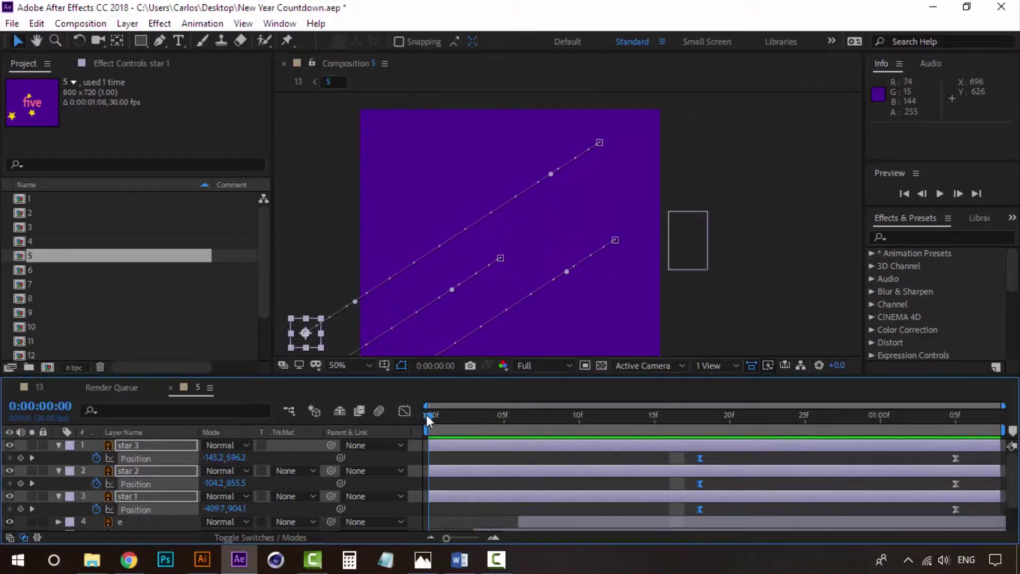
key("space")
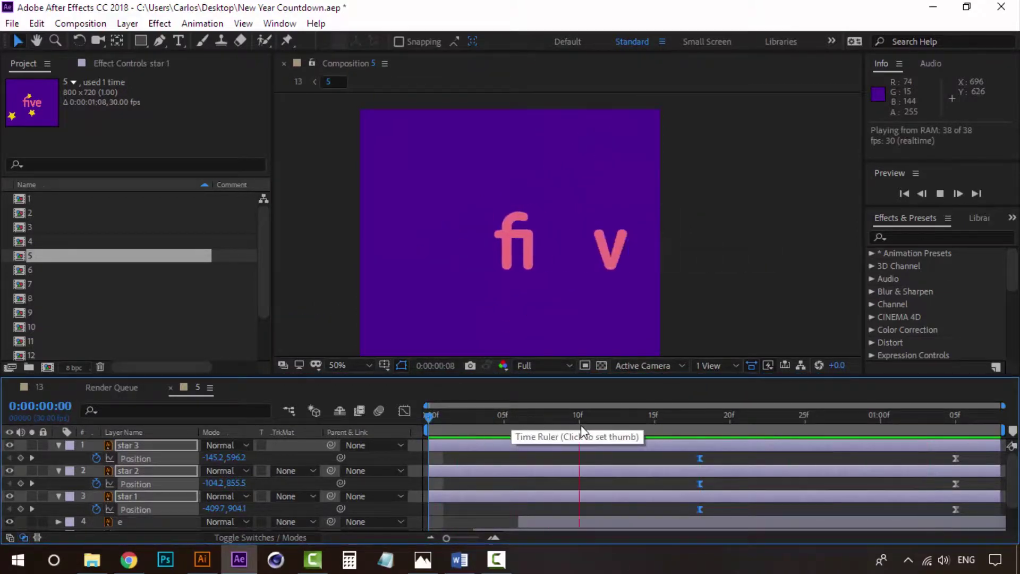
left_click(696, 415)
- Stagger the stars: star 2 three frames later, stars 1 and 3 two frames earlier
left_click(747, 237)
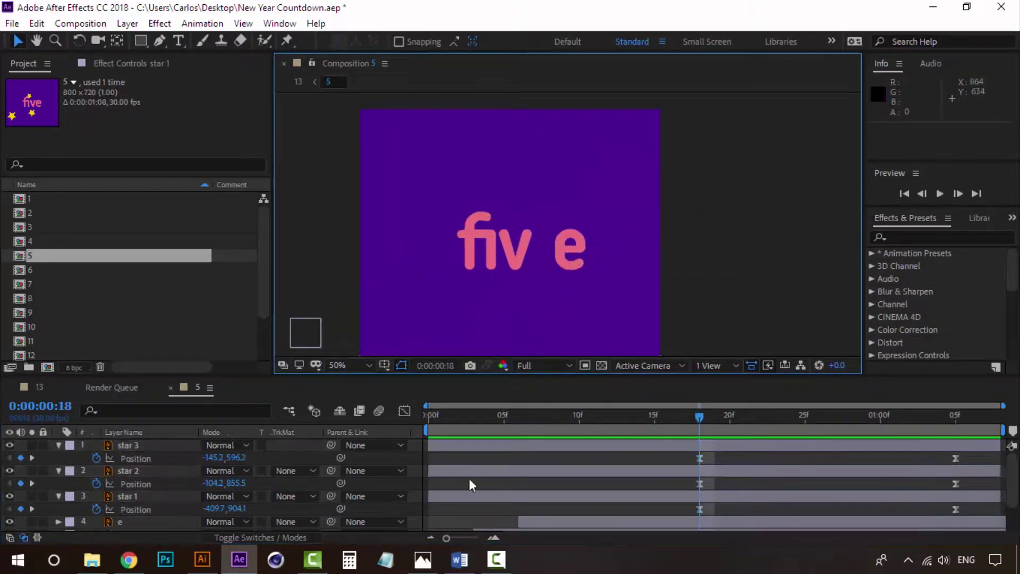
left_click(639, 470)
mouse_move(646, 468)
left_mouse_down()
mouse_move(671, 468)
mouse_move(609, 442)
left_mouse_up()
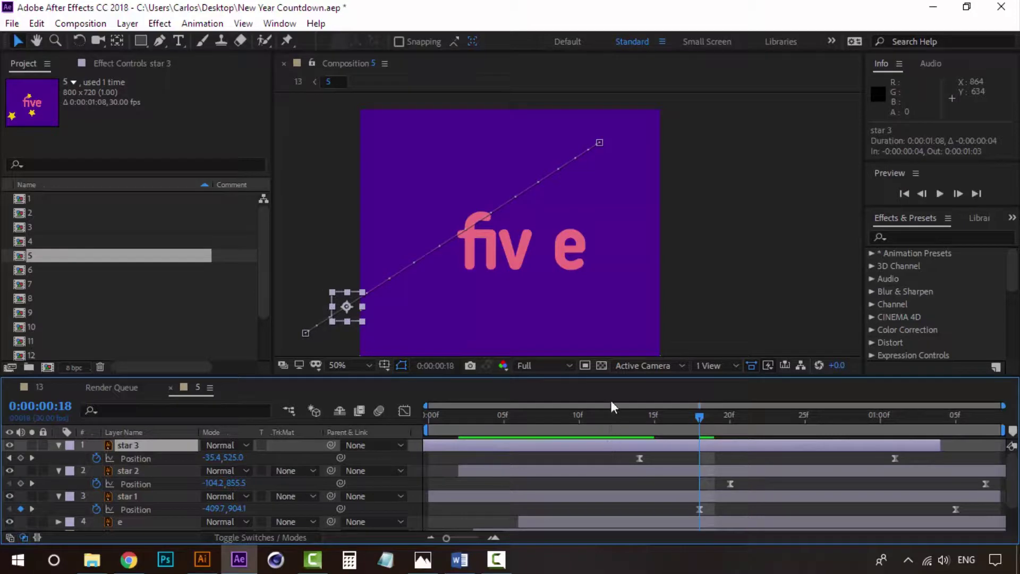
key("space")
left_click_drag(574, 412, 528, 412)
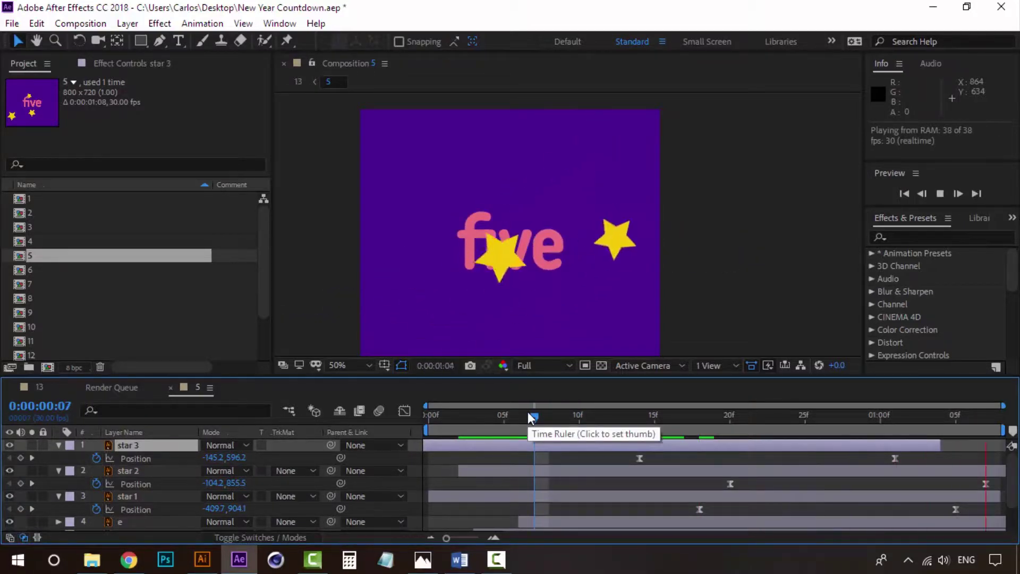
key("space")
left_click_drag(742, 471, 758, 471)
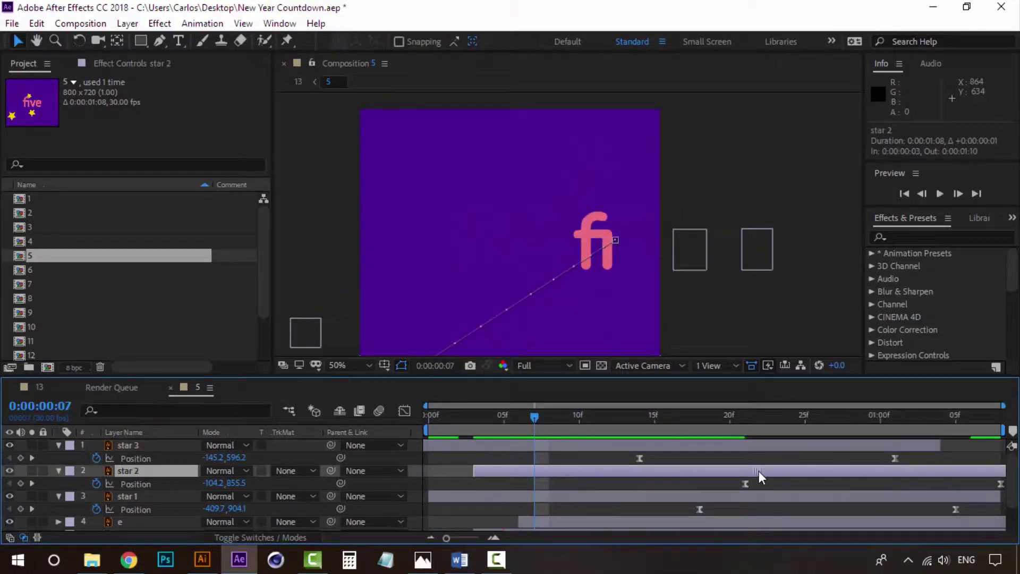
left_click_drag(659, 495, 641, 495)
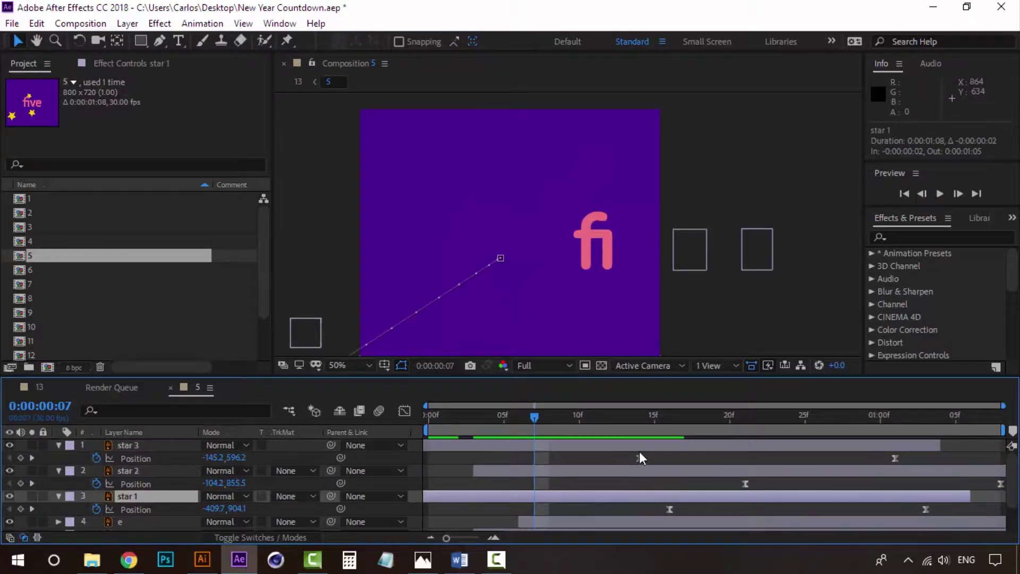
left_click_drag(639, 447, 473, 415)
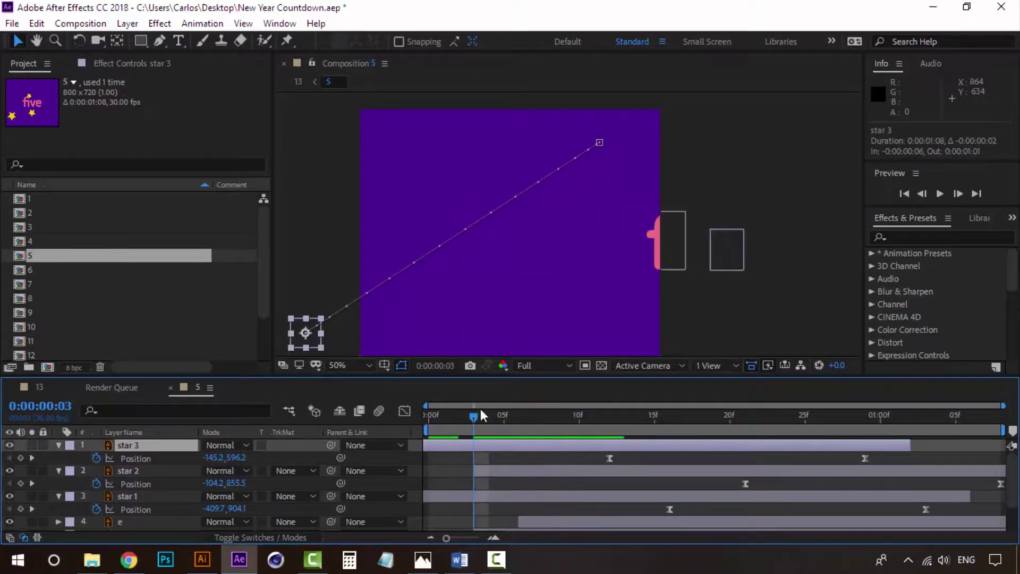
key("space")
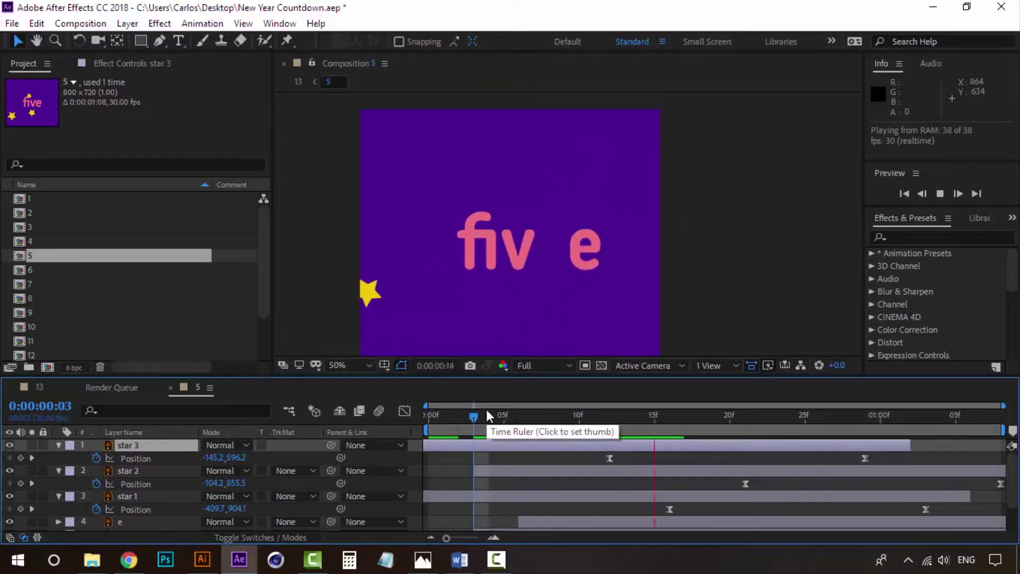
key("space")
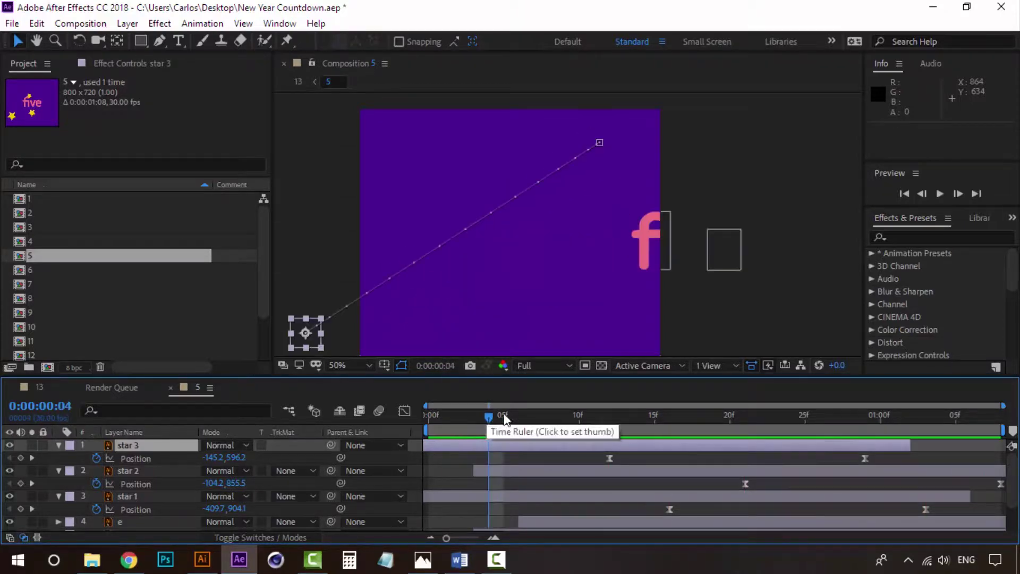
- Delay the end keyframes of star 3 and star 1 so they land later
left_click_drag(865, 458, 910, 458)
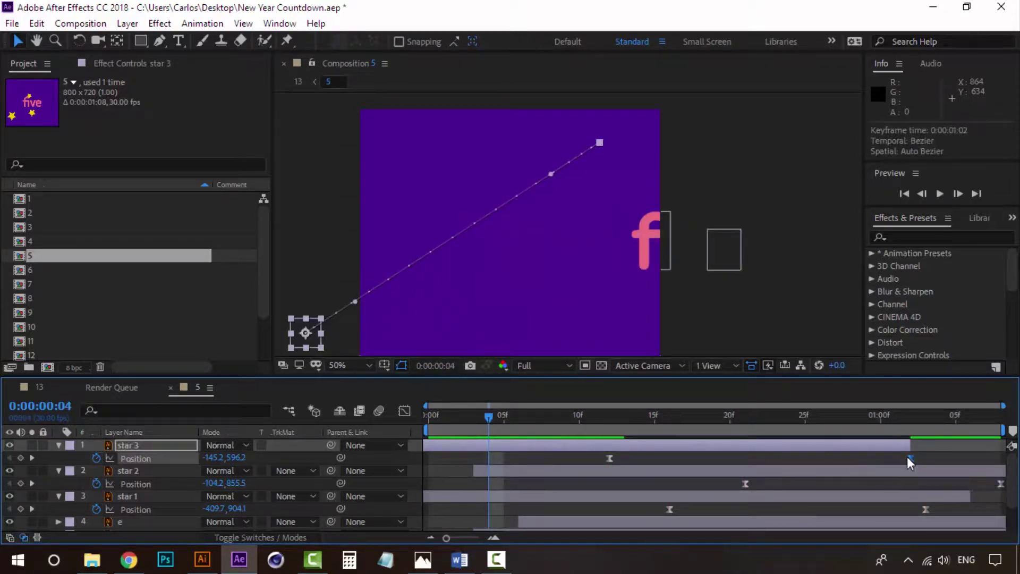
key("space")
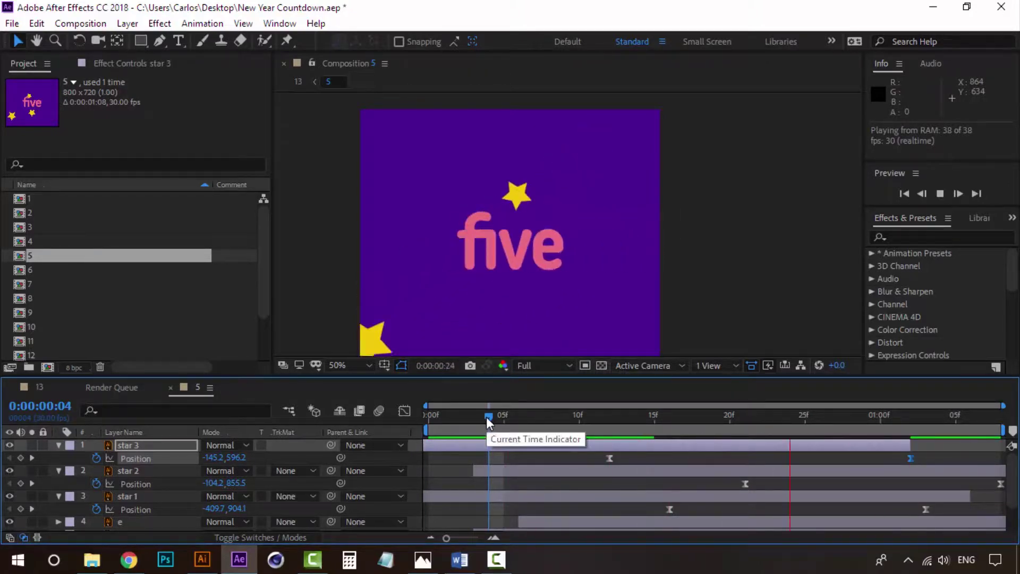
left_click_drag(486, 417, 923, 407)
left_click_drag(927, 509, 954, 511)
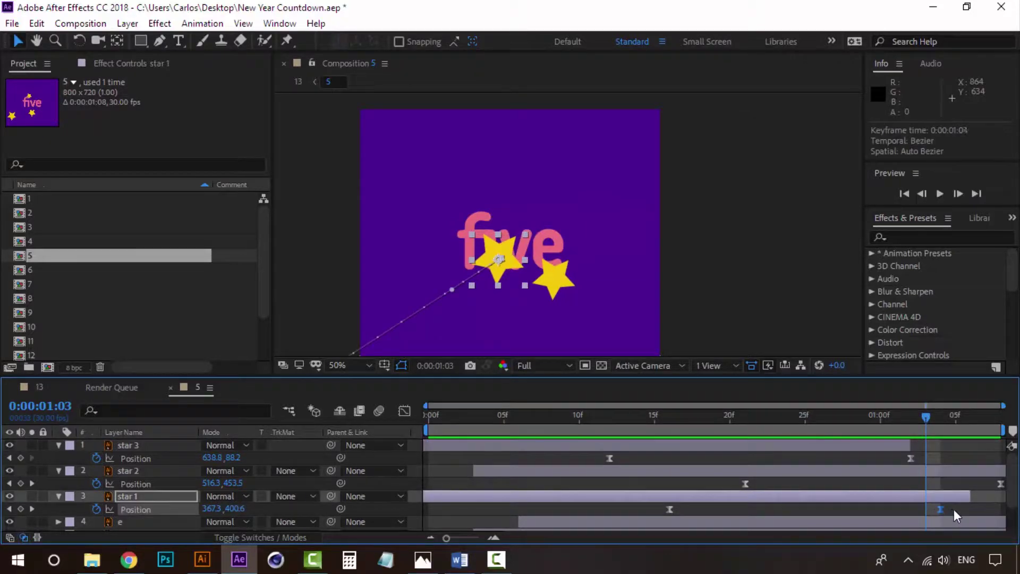
left_click(39, 387)
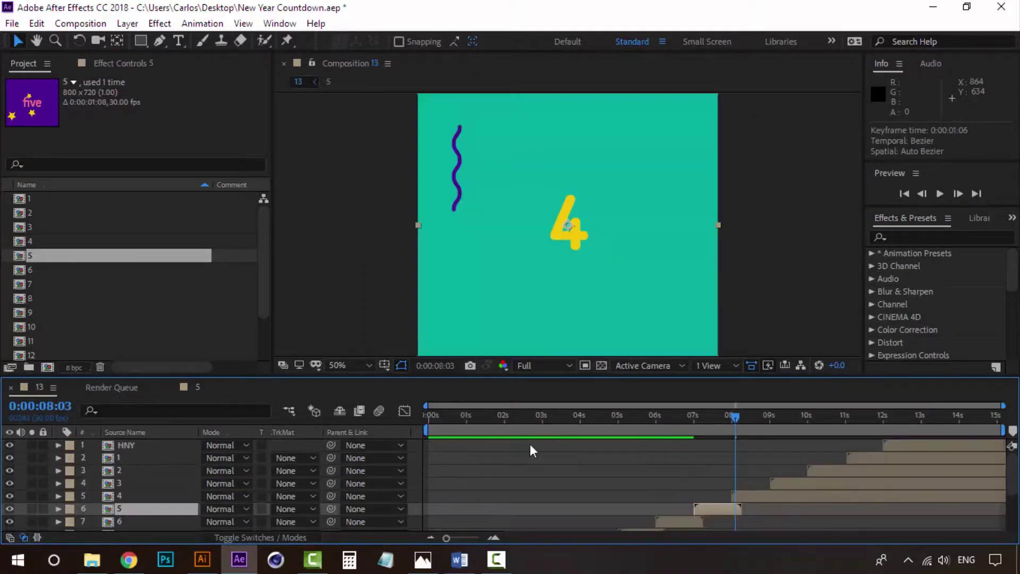
left_click_drag(734, 417, 685, 415)
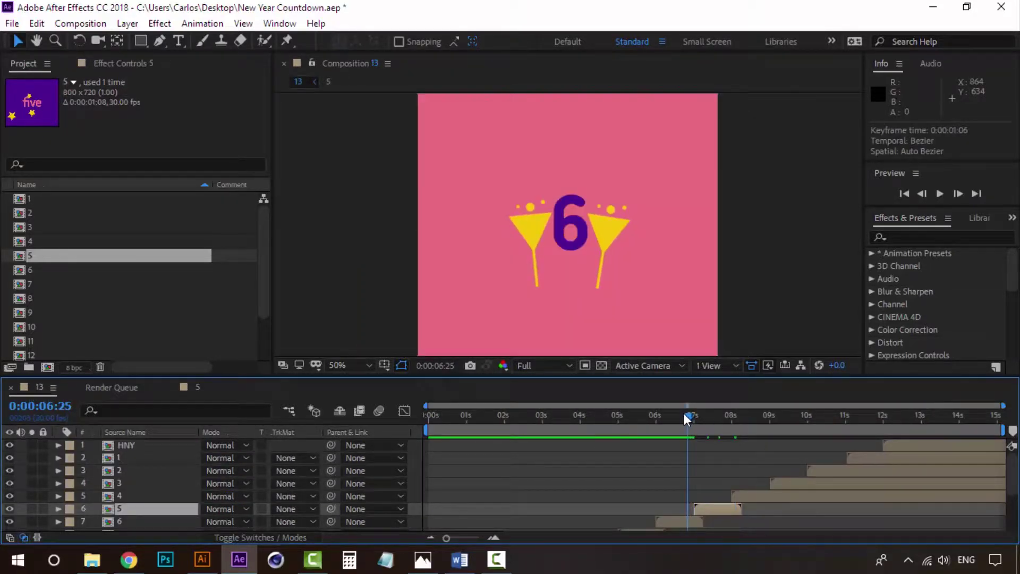
key("space")
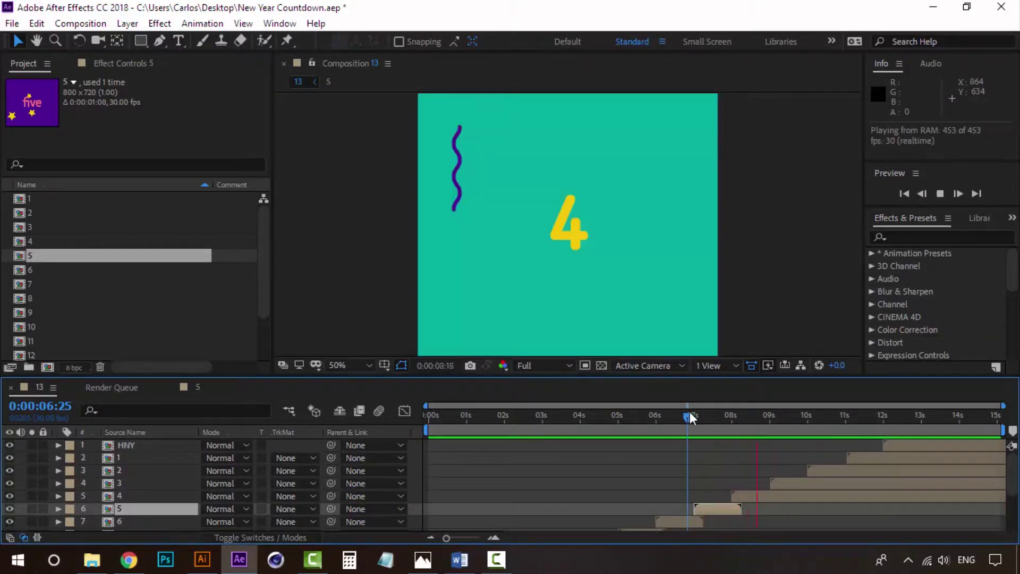
left_click_drag(691, 417, 678, 420)
key("space")
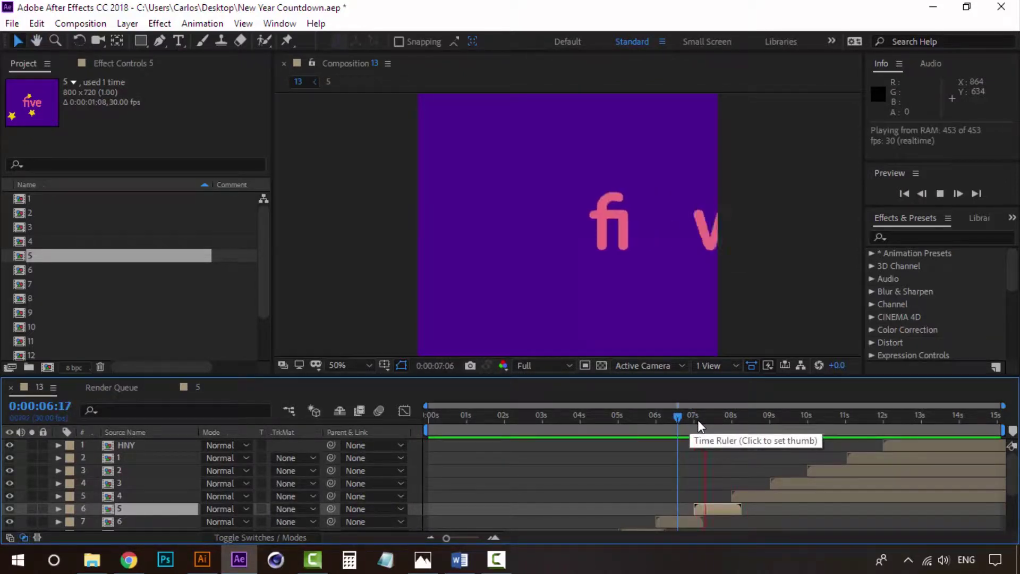
left_click_drag(704, 420, 735, 420)
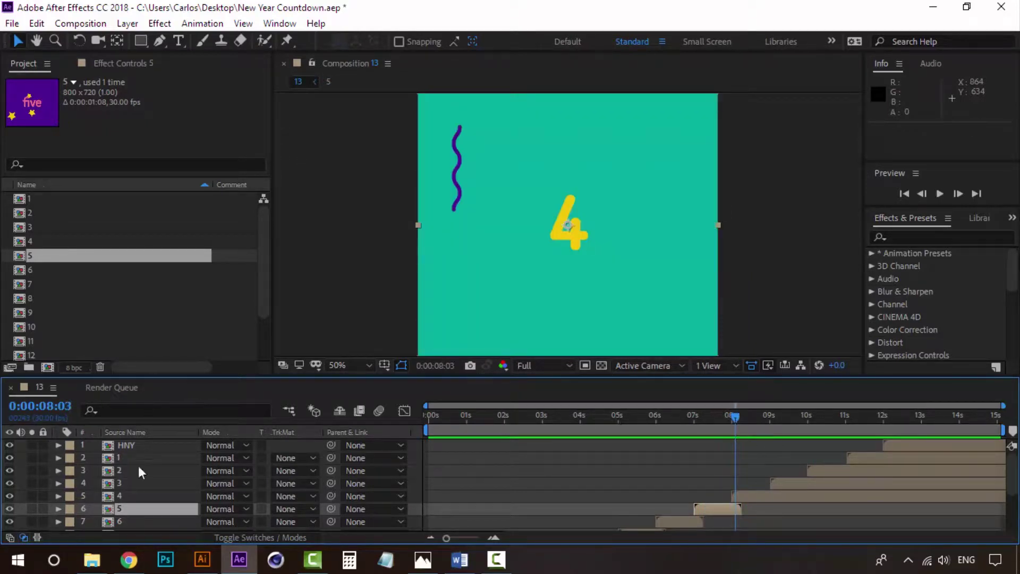
- Open the 4 composition and delete its imported wavy Shape layer
double_click(116, 495)
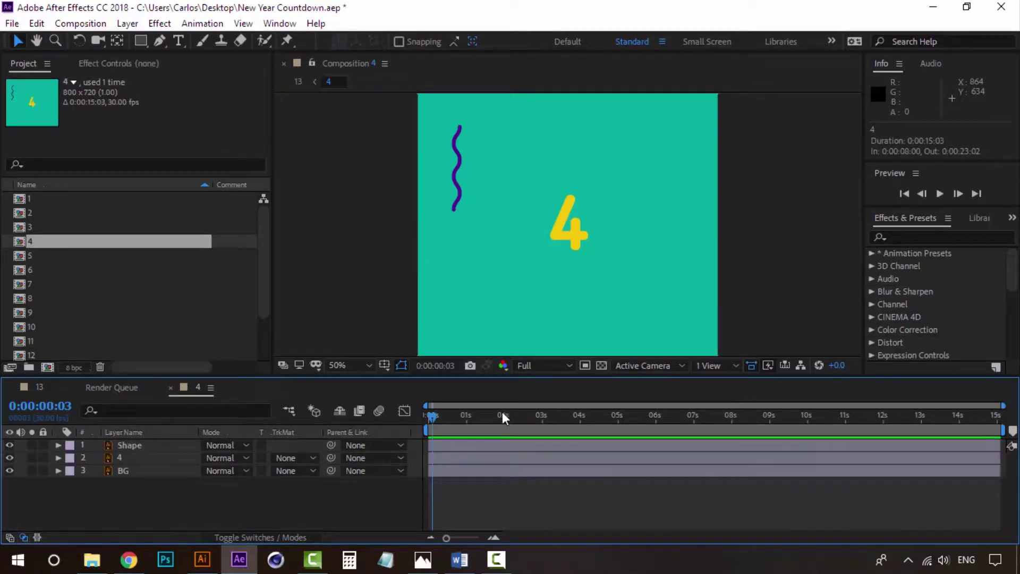
left_click_drag(435, 414, 427, 416)
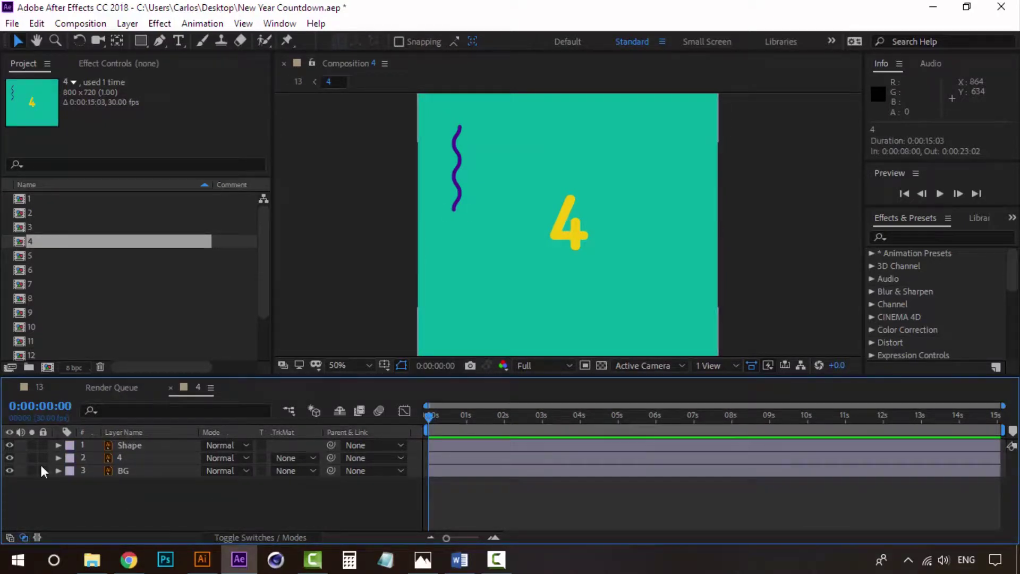
left_click(130, 446)
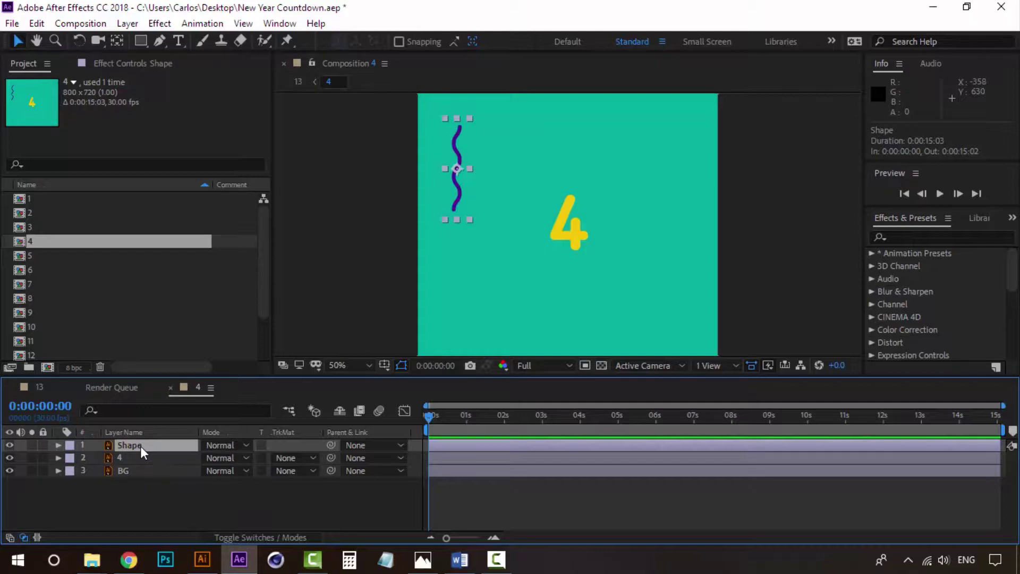
key("Delete")
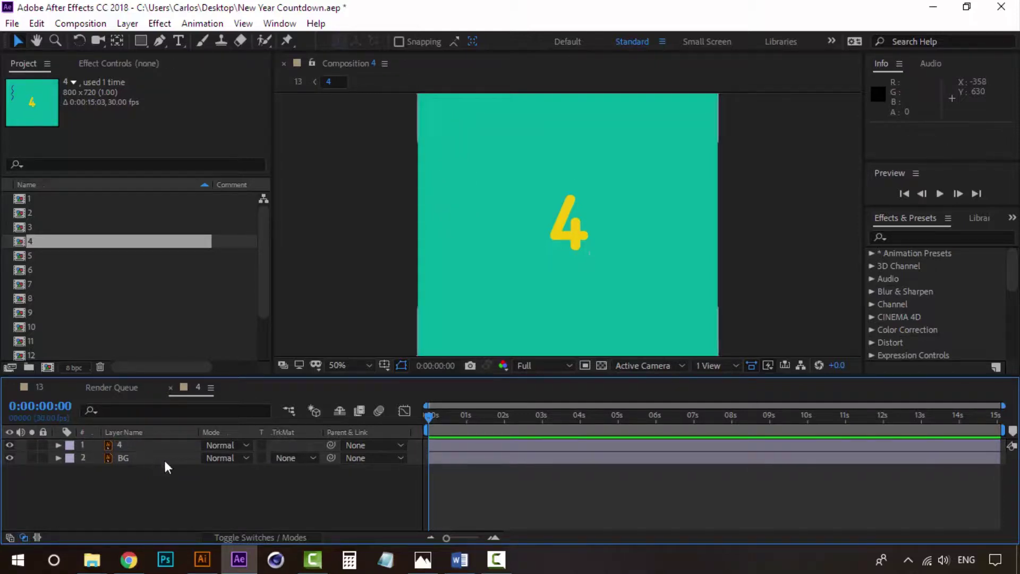
- Add a new empty Shape Layer 1 via Layer > New > Shape Layer and expand it
mouse_move(203, 567)
left_click(127, 24)
mouse_move(139, 40)
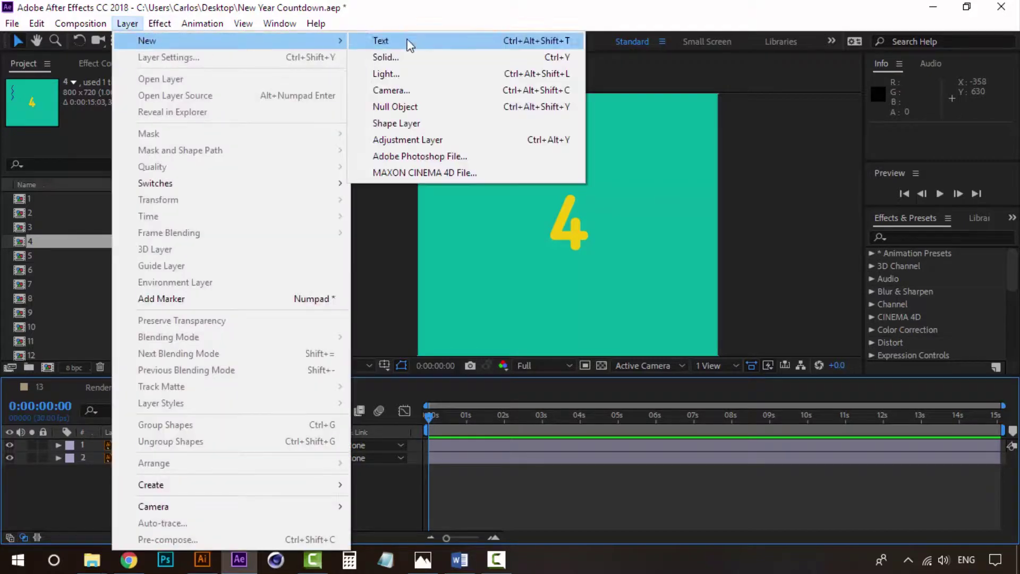
left_click(406, 125)
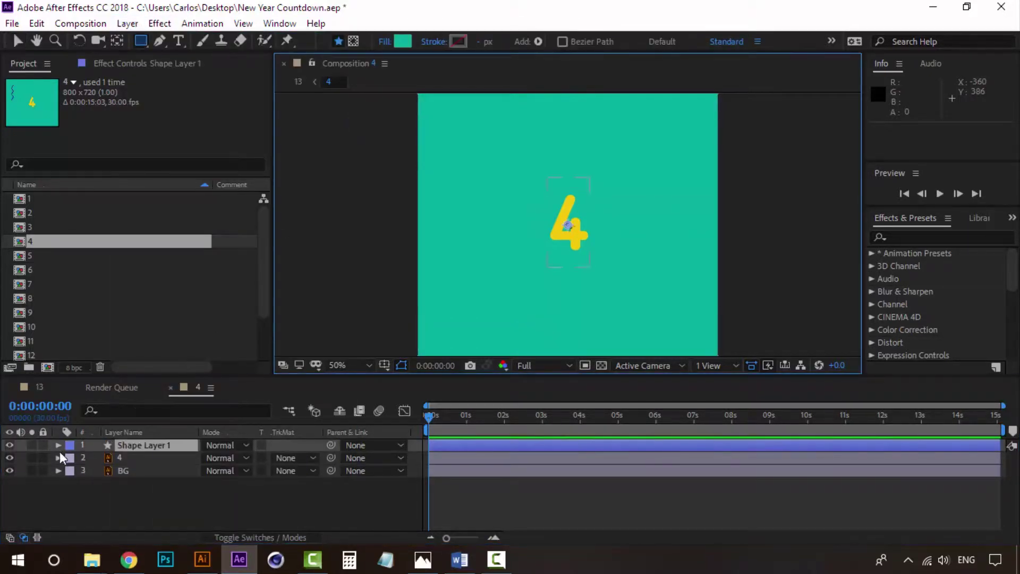
left_click(58, 446)
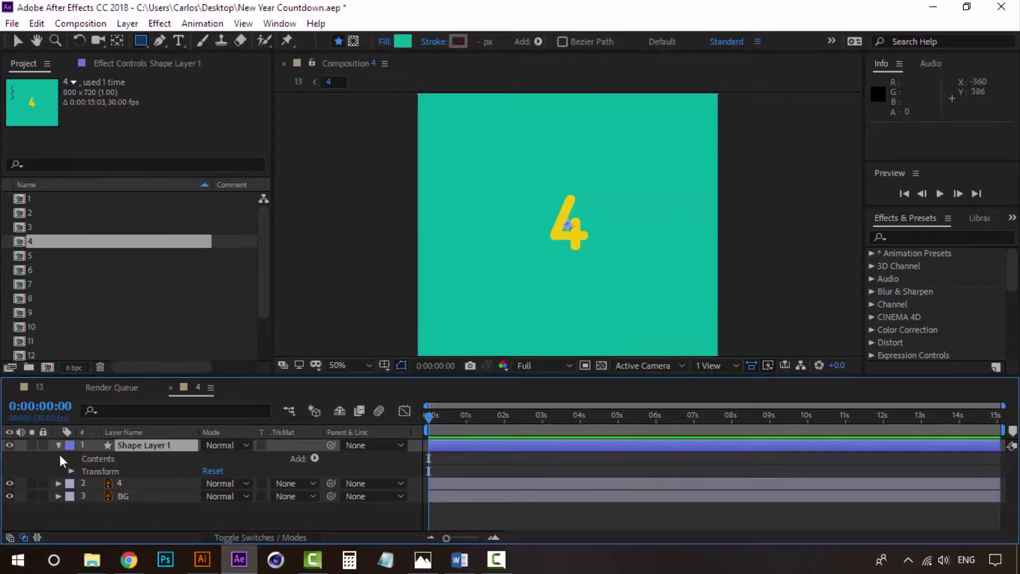
- Zoom into the 4 artwork in Illustrator and copy the purple wavy path
left_click(202, 559)
left_click(321, 226)
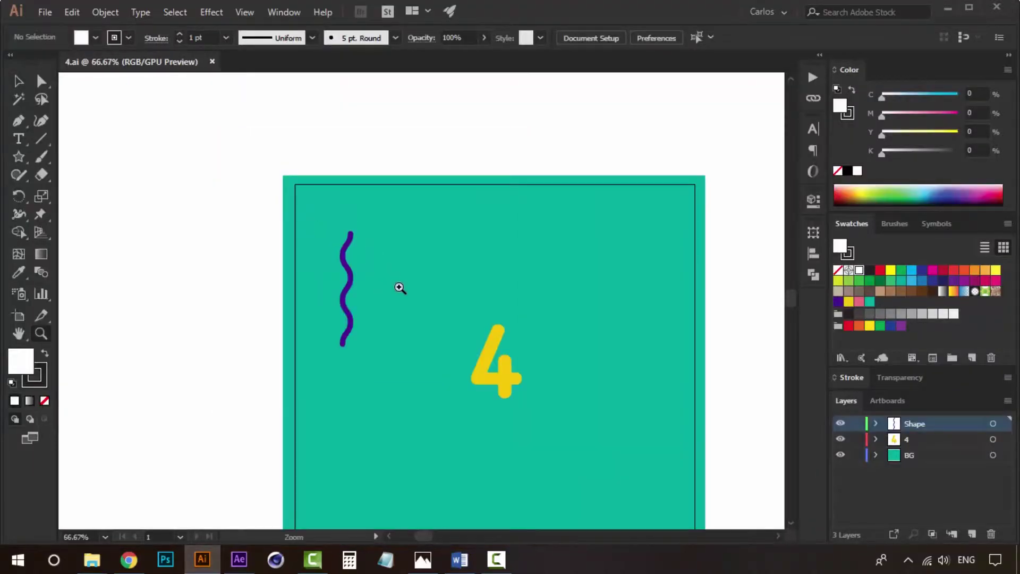
left_click(400, 287)
left_click_drag(353, 298, 298, 250)
key("v")
left_click(283, 232)
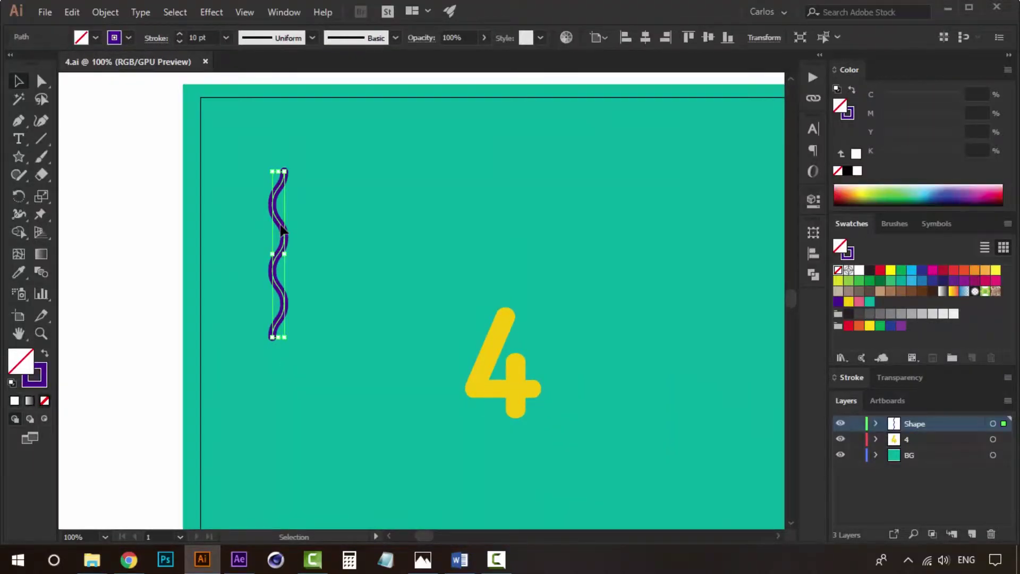
key("v")
key("a")
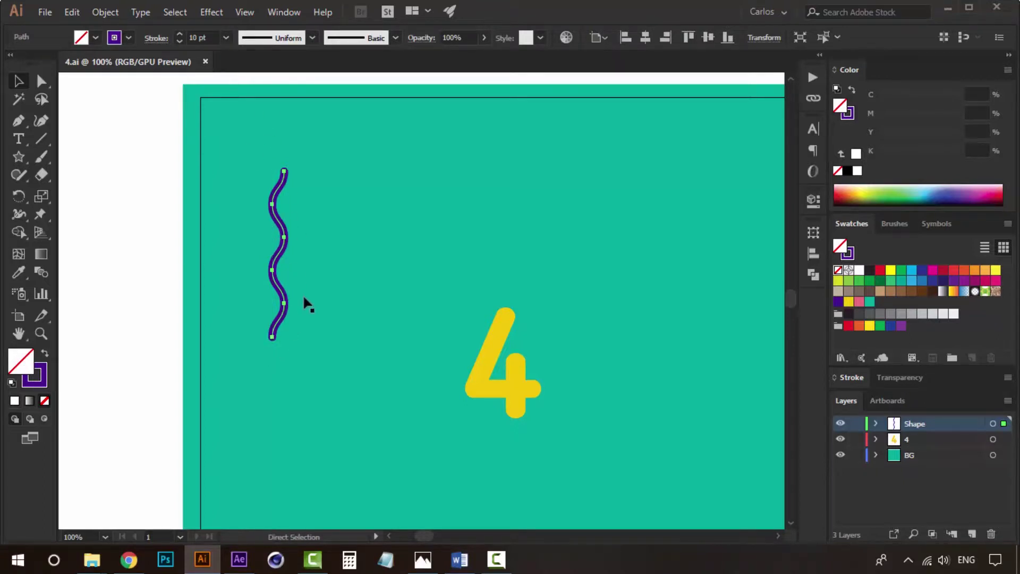
key("v")
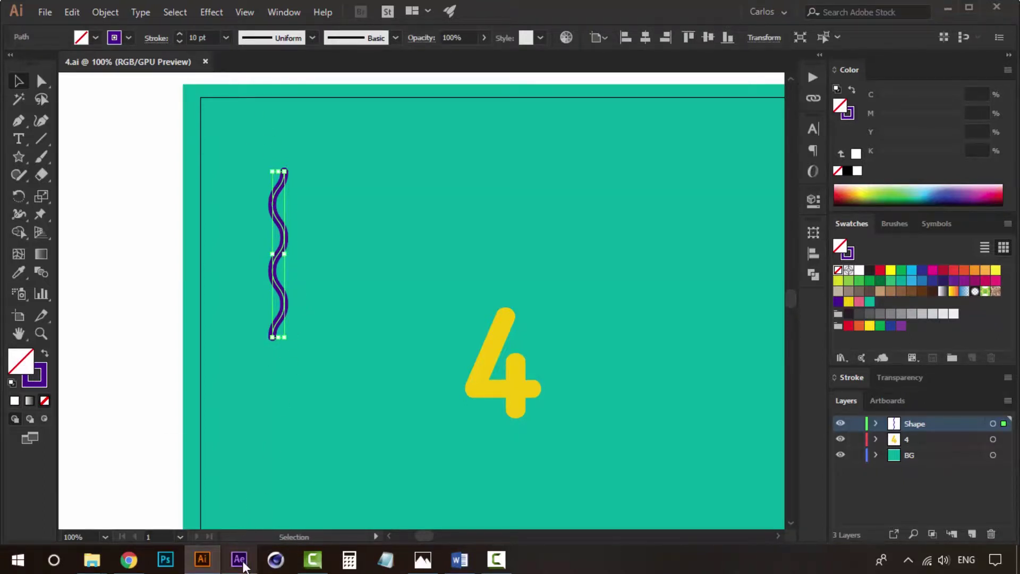
left_click(240, 560)
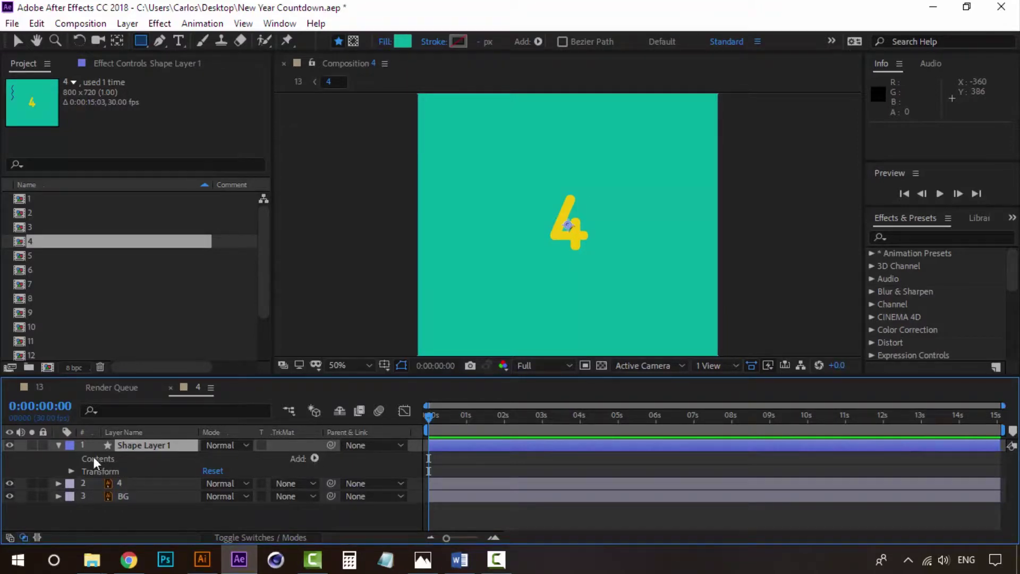
- Add Path 1 to Shape Layer 1's Contents and paste the Illustrator wavy line into it
left_click(100, 458)
left_click(315, 458)
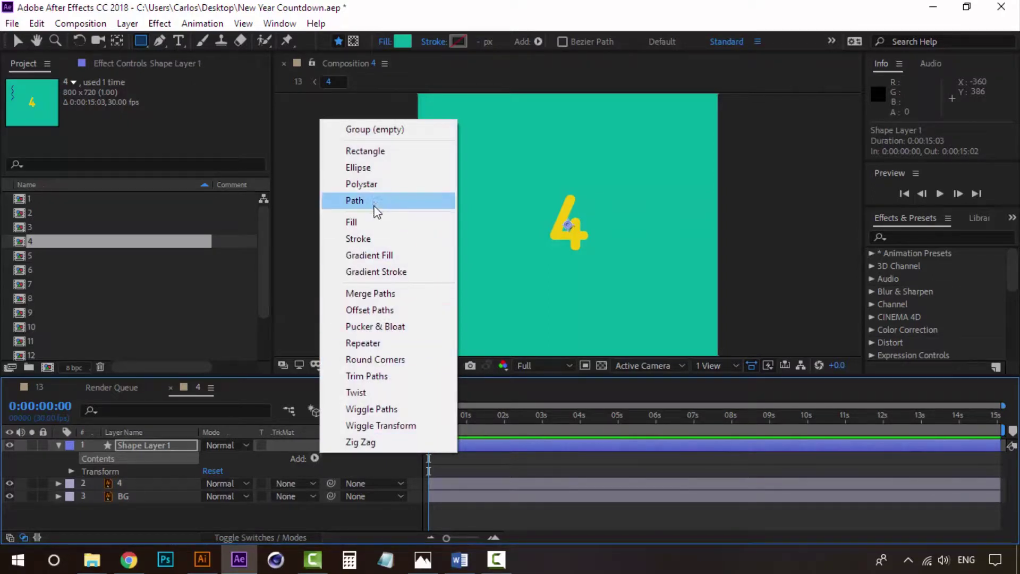
left_click(360, 202)
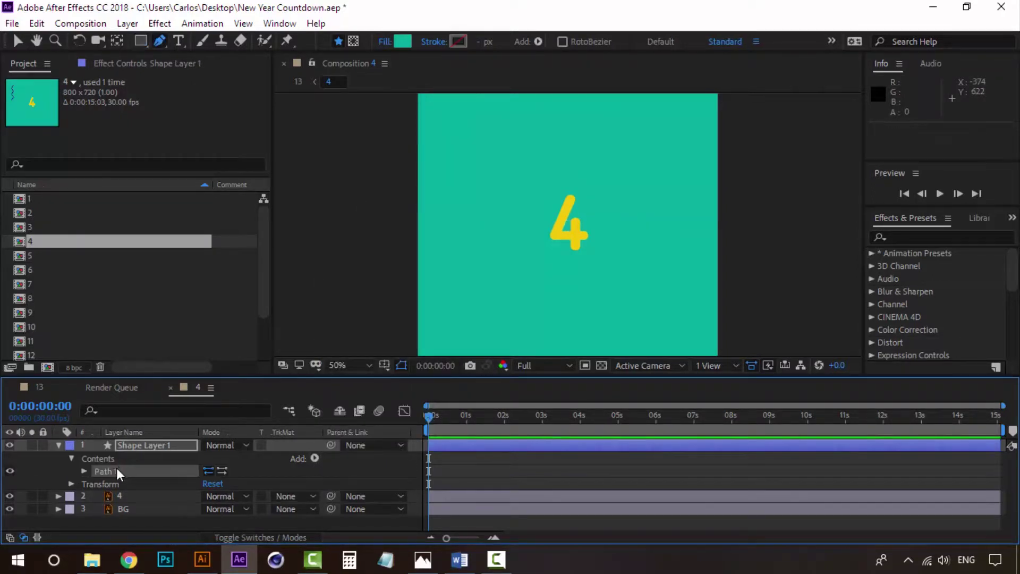
left_click(83, 472)
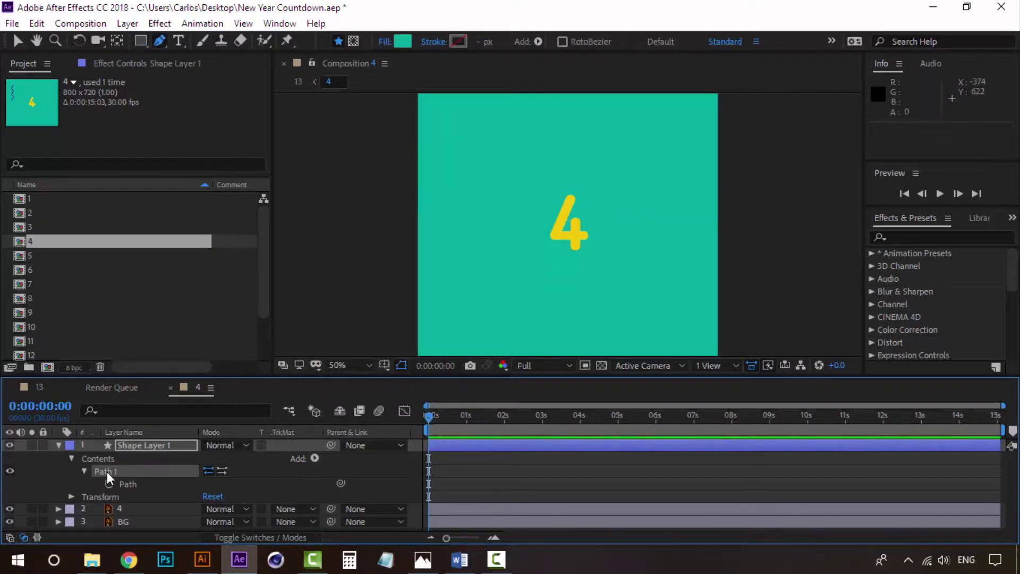
left_click(132, 485)
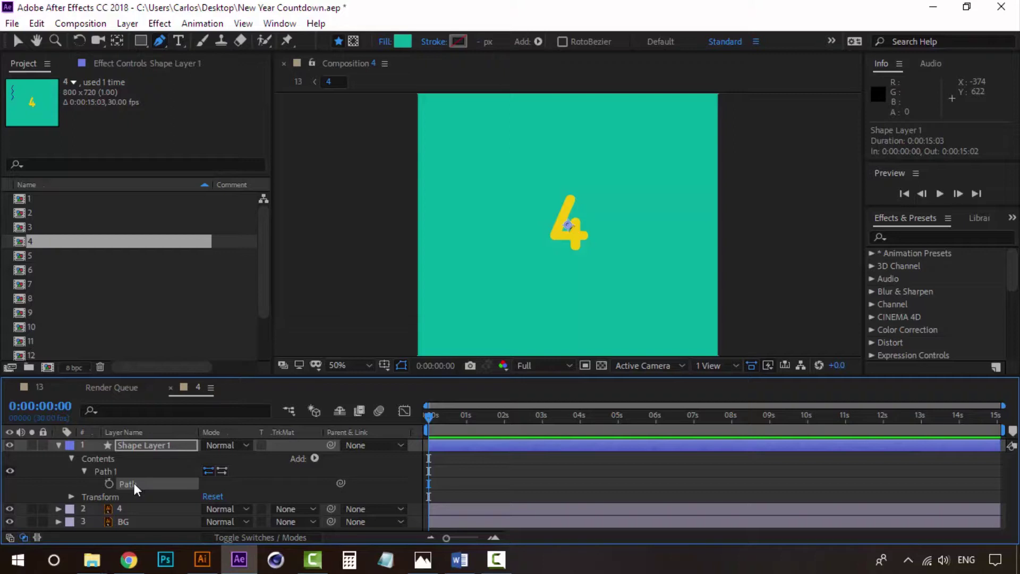
key("period")
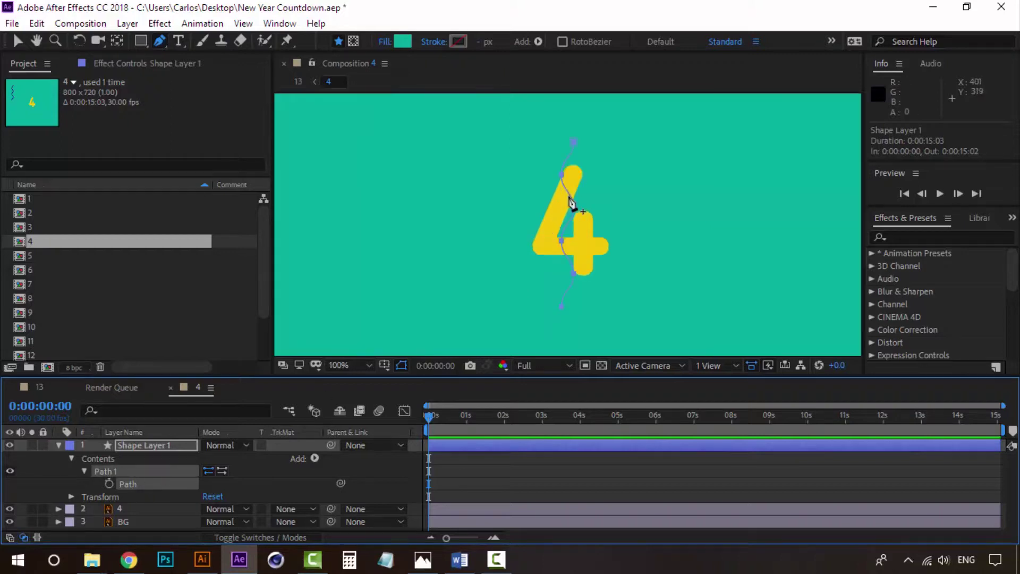
left_click(573, 206)
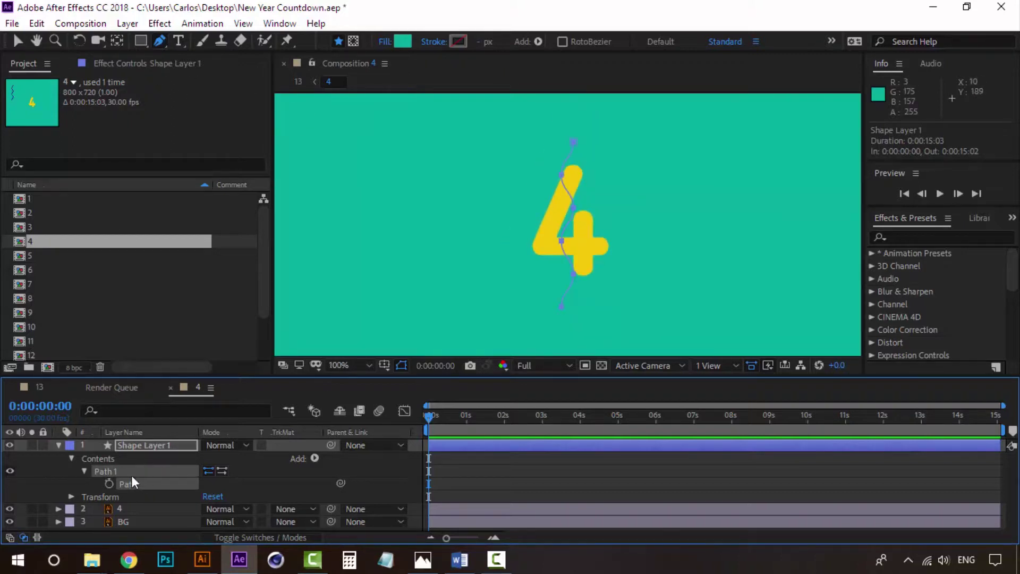
left_click(314, 458)
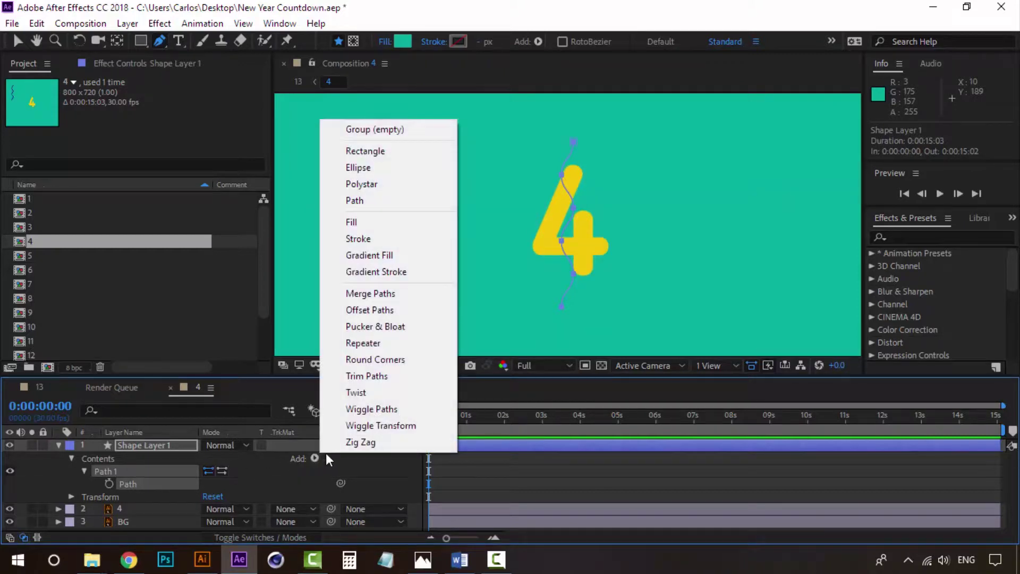
- Add a 9 px stroke in dark navy #0C0069 to the wavy path
left_click(391, 241)
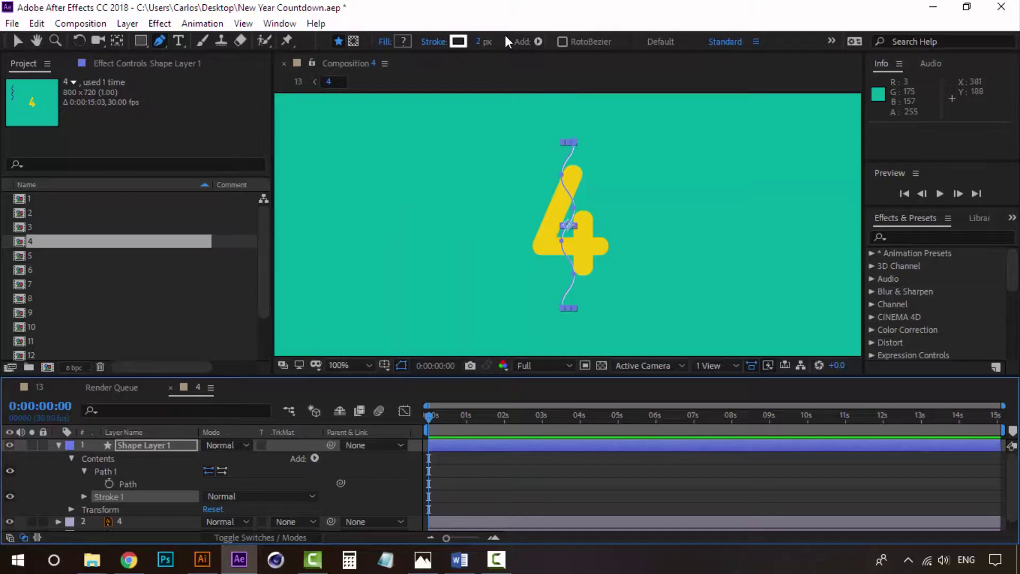
left_click_drag(481, 42, 497, 42)
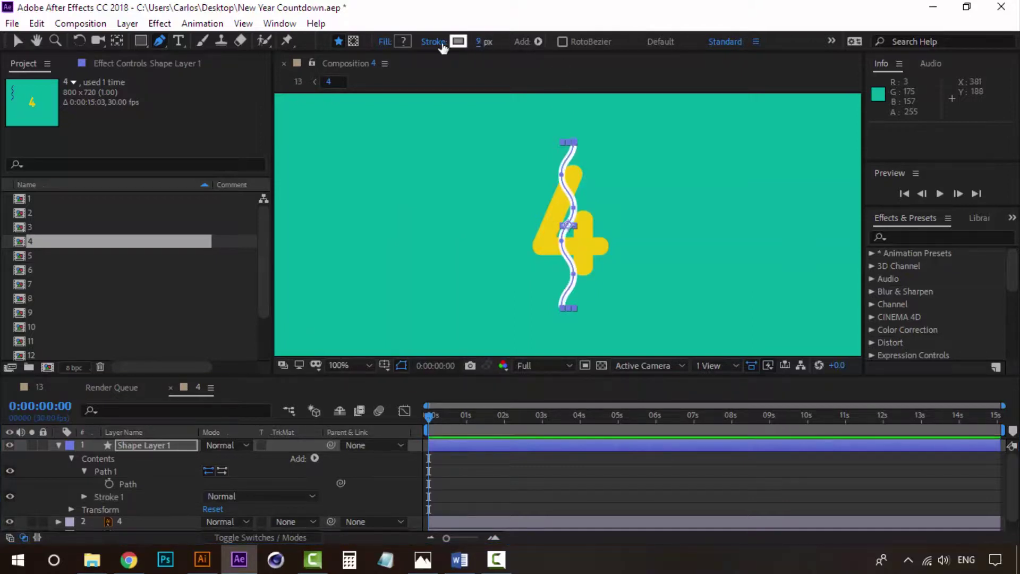
left_click(456, 41)
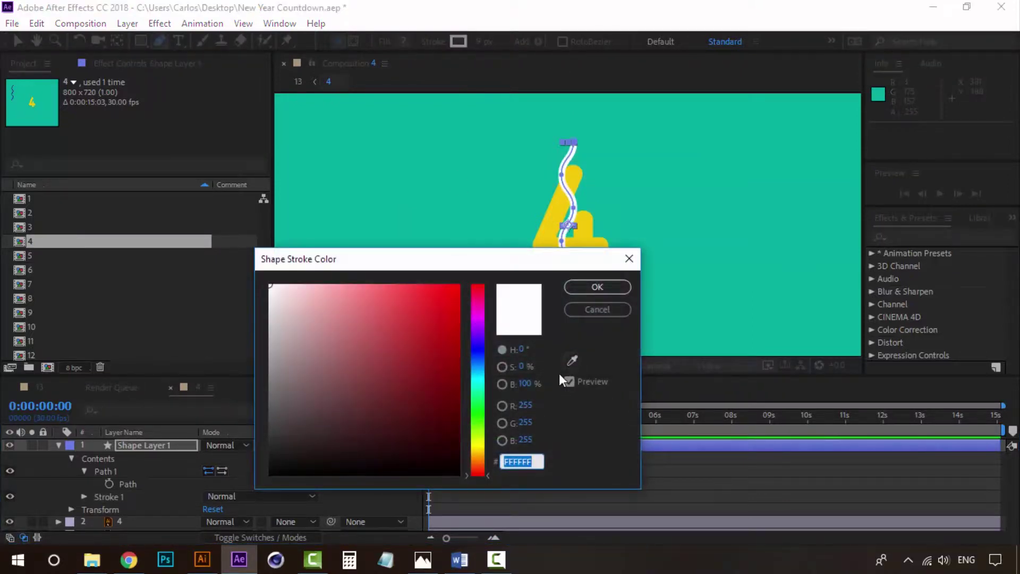
left_click(448, 350)
left_click(478, 345)
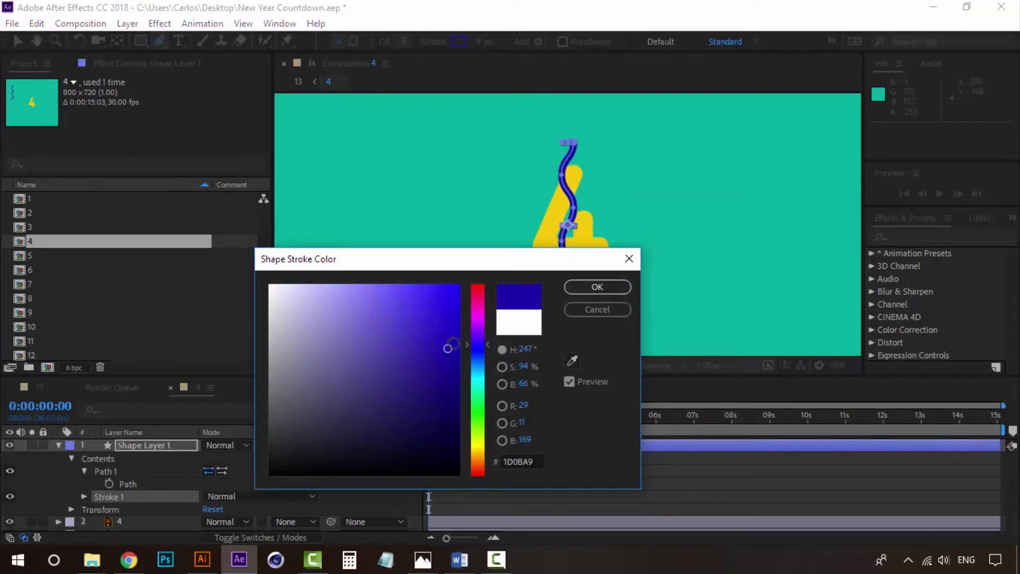
left_click(452, 336)
mouse_move(452, 335)
left_mouse_down()
mouse_move(488, 404)
mouse_move(465, 404)
left_mouse_up()
left_click(591, 290)
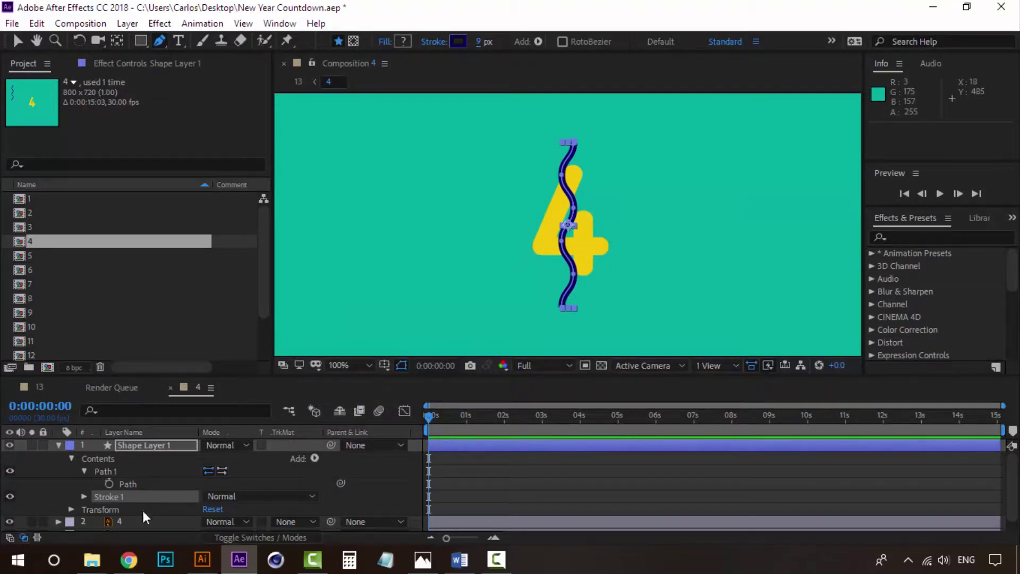
- Set the stroke's Line Cap to Round Cap
left_click(84, 497)
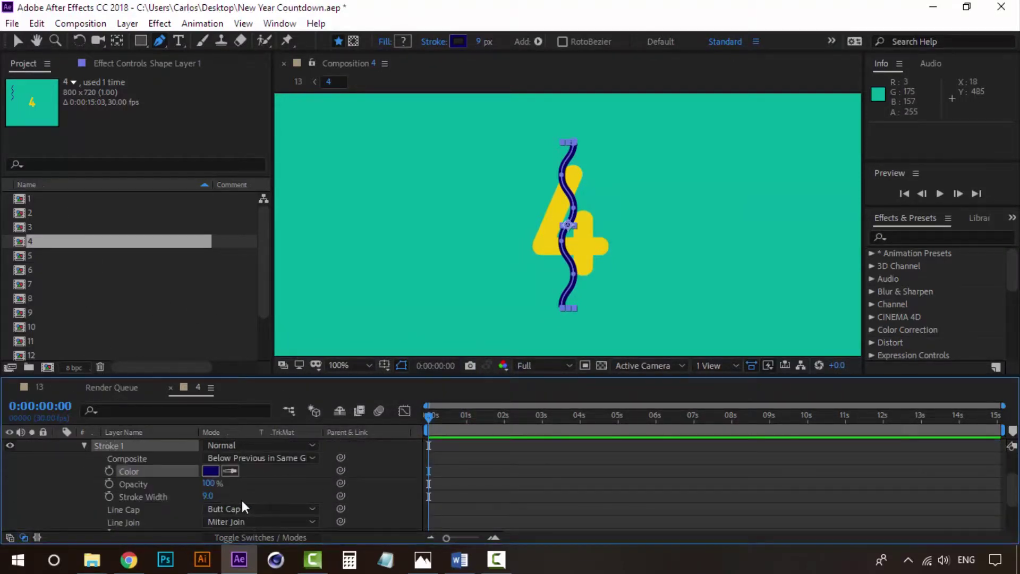
left_click(253, 510)
left_click(258, 476)
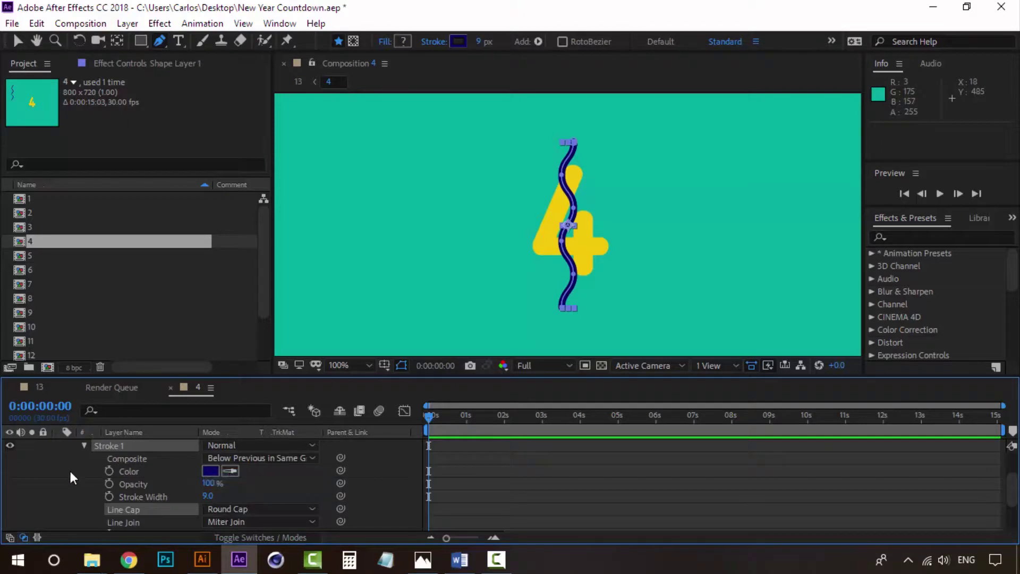
left_click(83, 445)
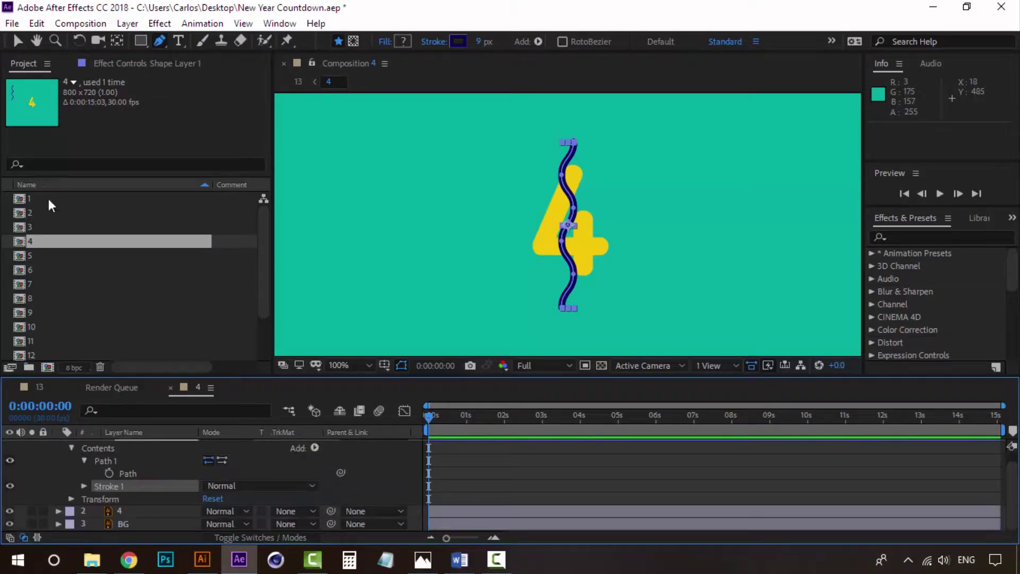
- Move the wavy stroke to the frame's upper left, at position 114, 186
key("v")
key("comma")
key("comma")
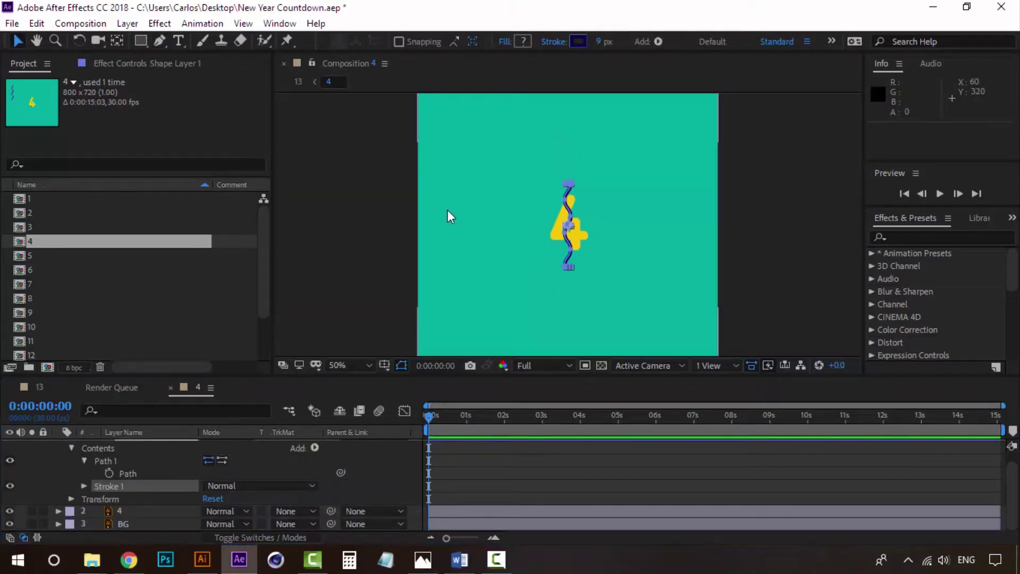
left_click_drag(568, 183, 472, 121)
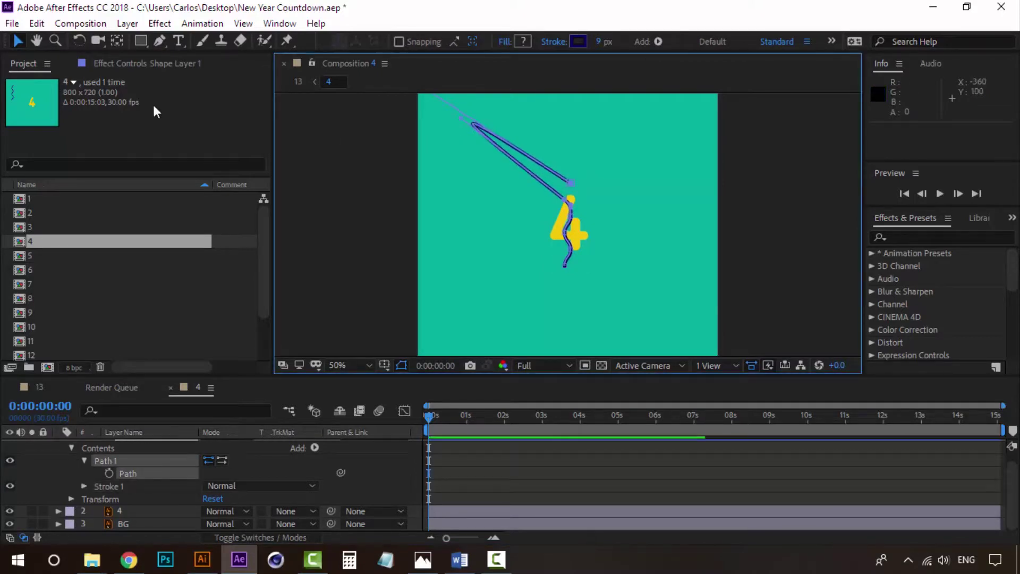
key("ctrl+z")
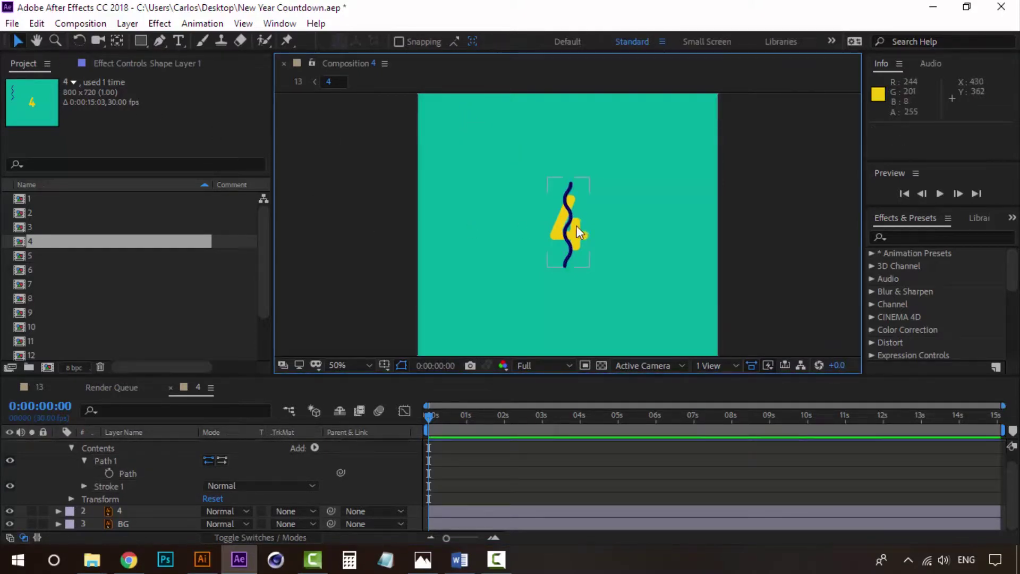
left_click_drag(573, 223, 462, 154)
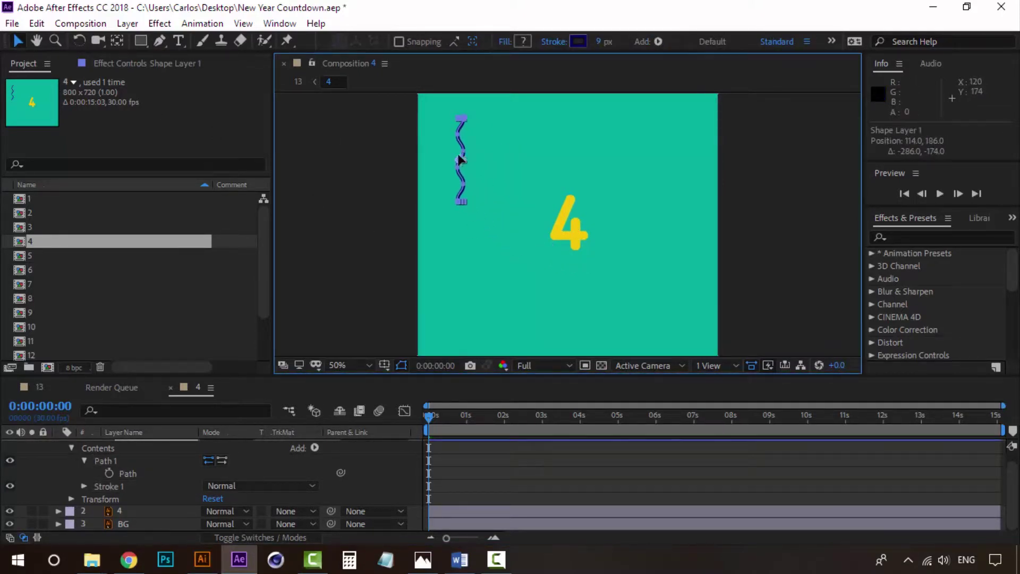
- Zoom the viewer to 100%, bring the stroke into view, and open the shape layer's Add menu
key("period")
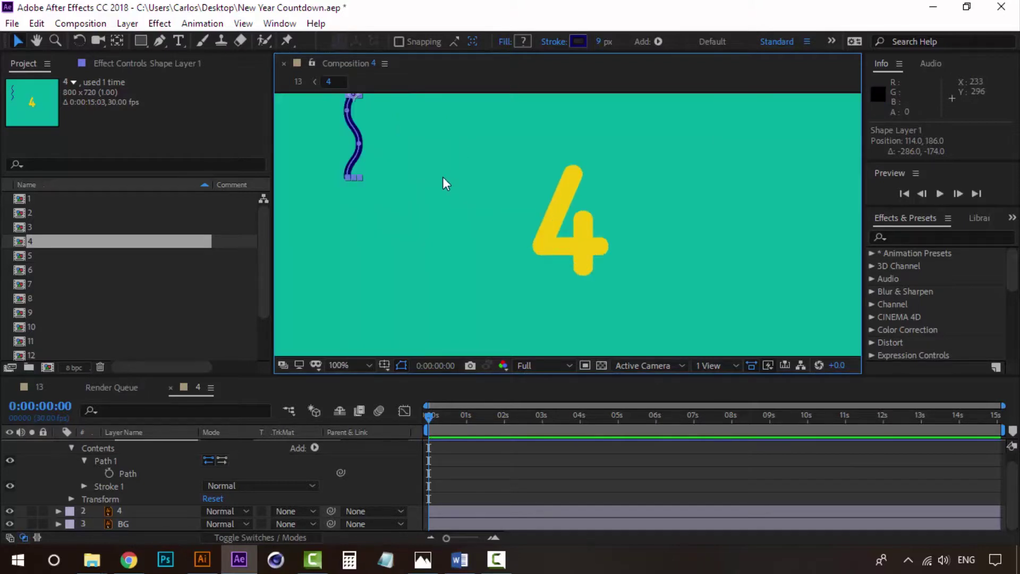
left_click_drag(364, 183, 467, 286)
key("v")
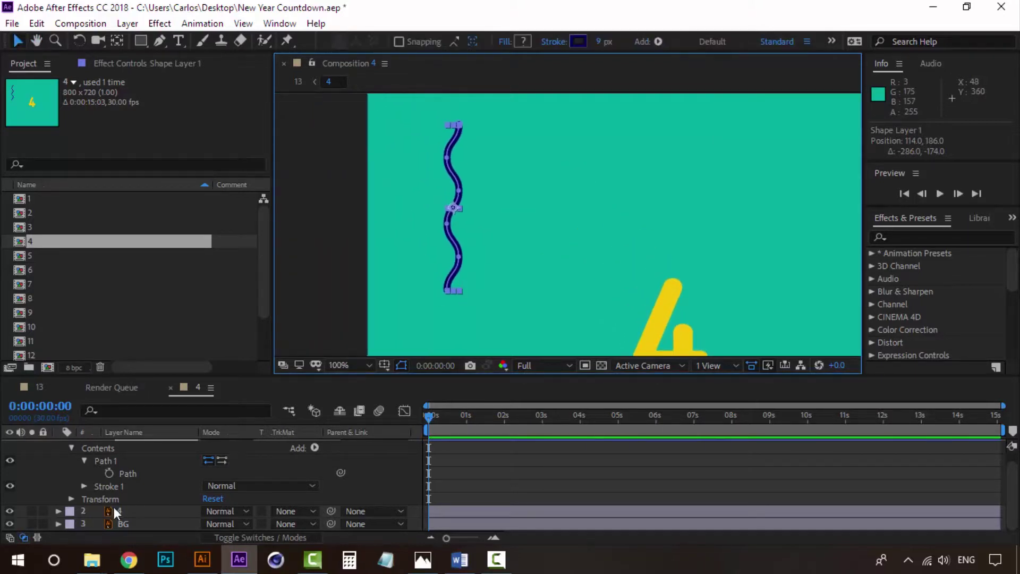
left_click(313, 447)
- Add Trim Paths to the stroke and trim the comp to a work area ending at 1:09
left_click(367, 414)
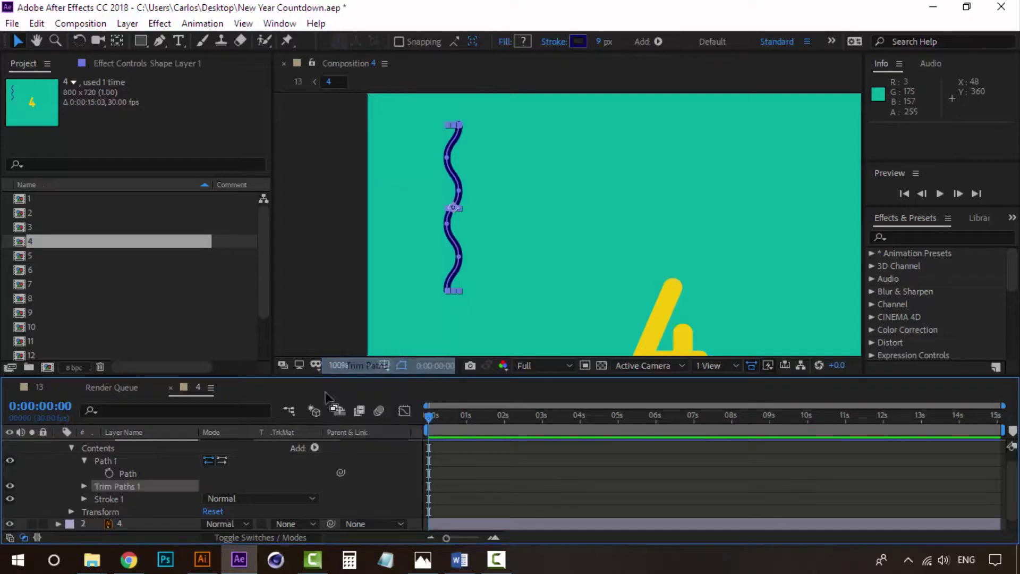
left_click(84, 486)
left_click(478, 419)
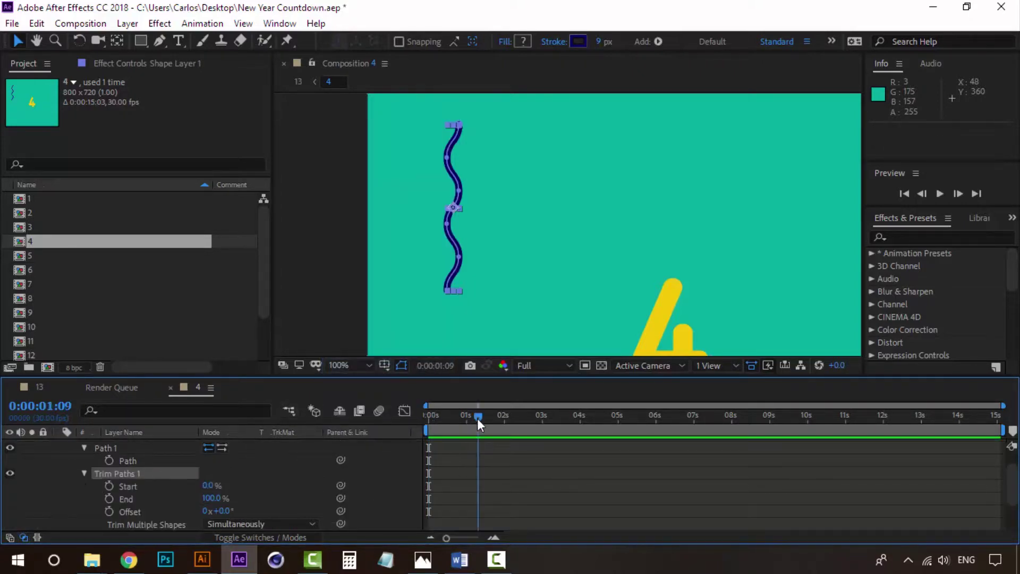
key("n")
right_click(469, 425)
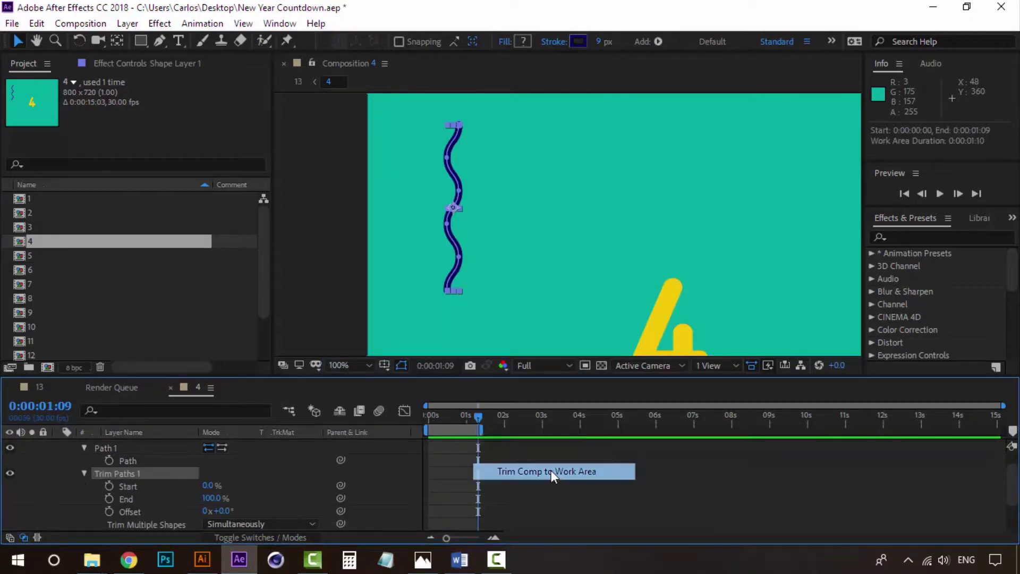
left_click(550, 471)
- Keyframe Trim Paths End from 0% at frame 0 to 100% at frame 10, eased
left_click(427, 414)
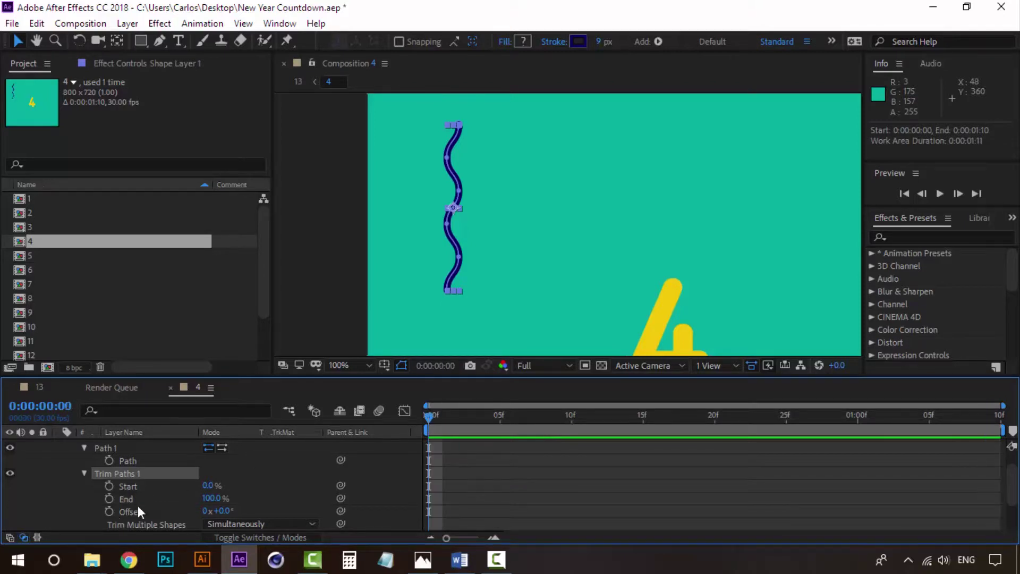
left_click_drag(207, 500, 114, 500)
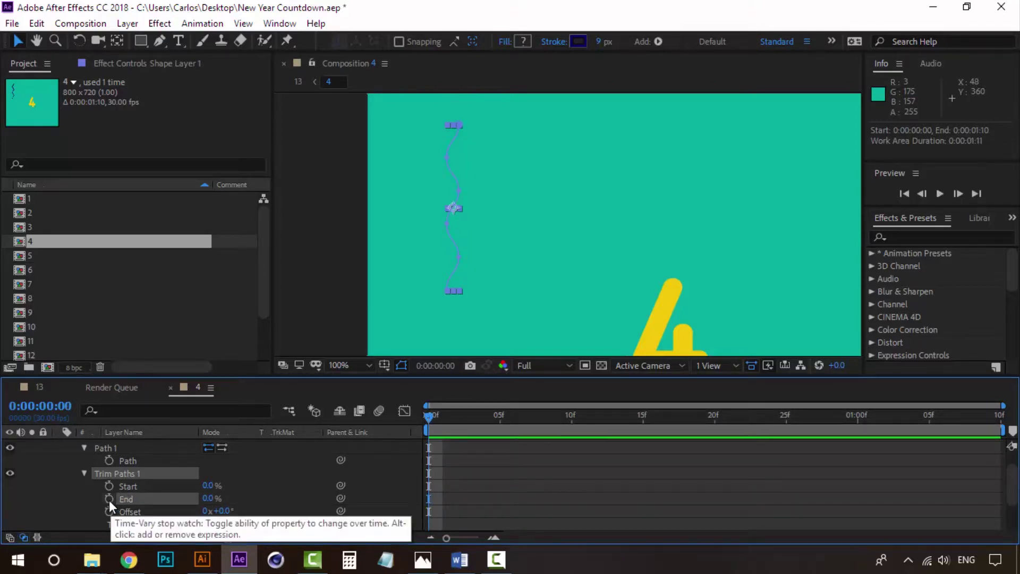
left_click(109, 499)
right_click(428, 502)
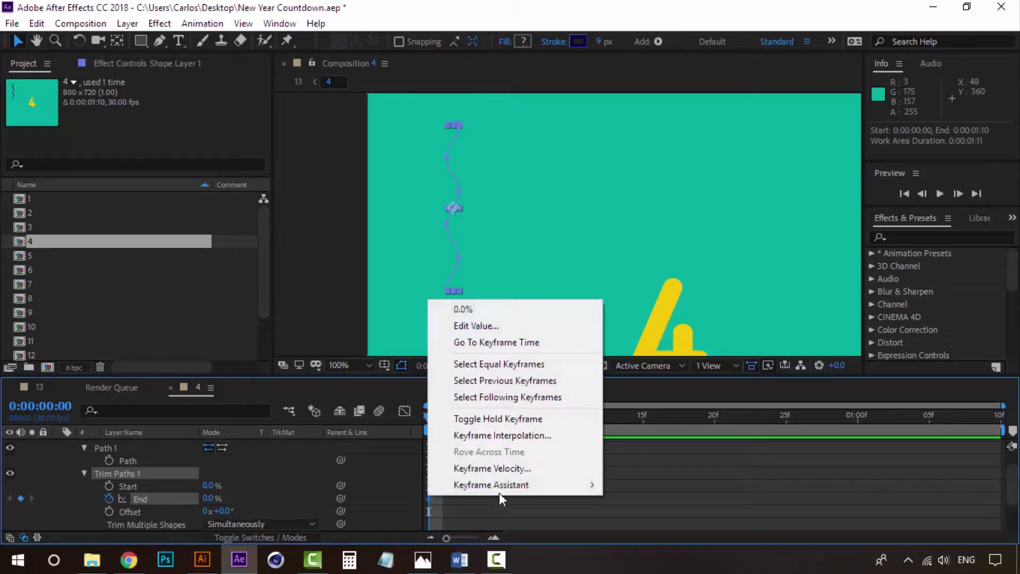
mouse_move(524, 483)
left_click(643, 386)
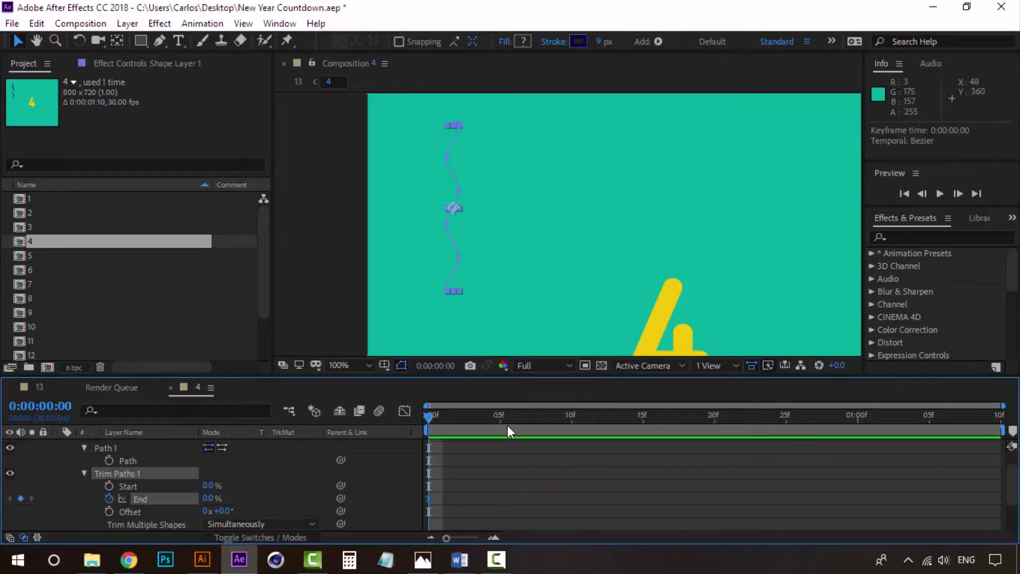
left_click(571, 417)
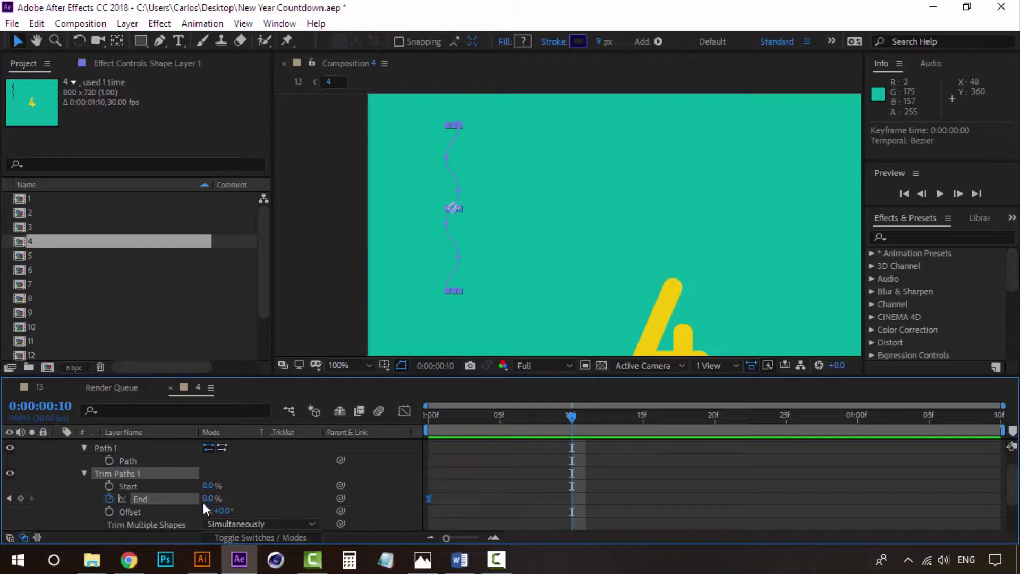
left_click_drag(208, 498, 288, 497)
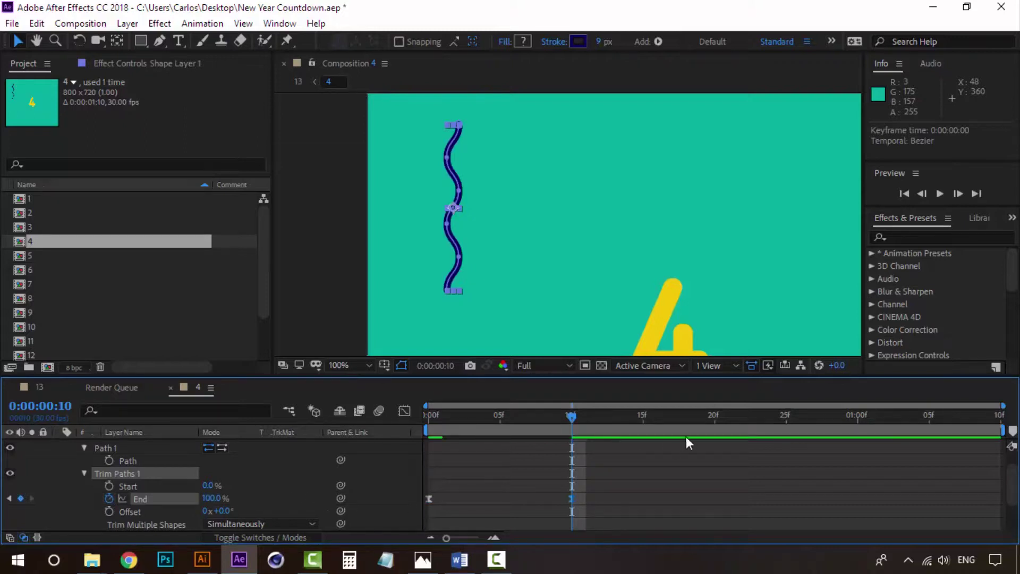
- Keyframe Trim Paths Start from 0% at frame 10 to 100% at frame 20, eased
left_click(110, 487)
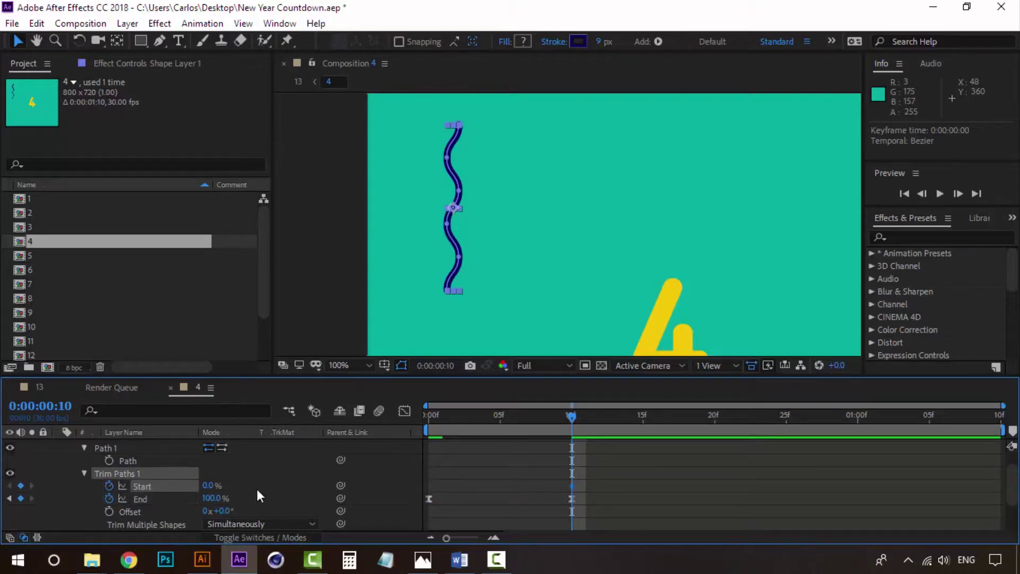
right_click(572, 486)
mouse_move(623, 473)
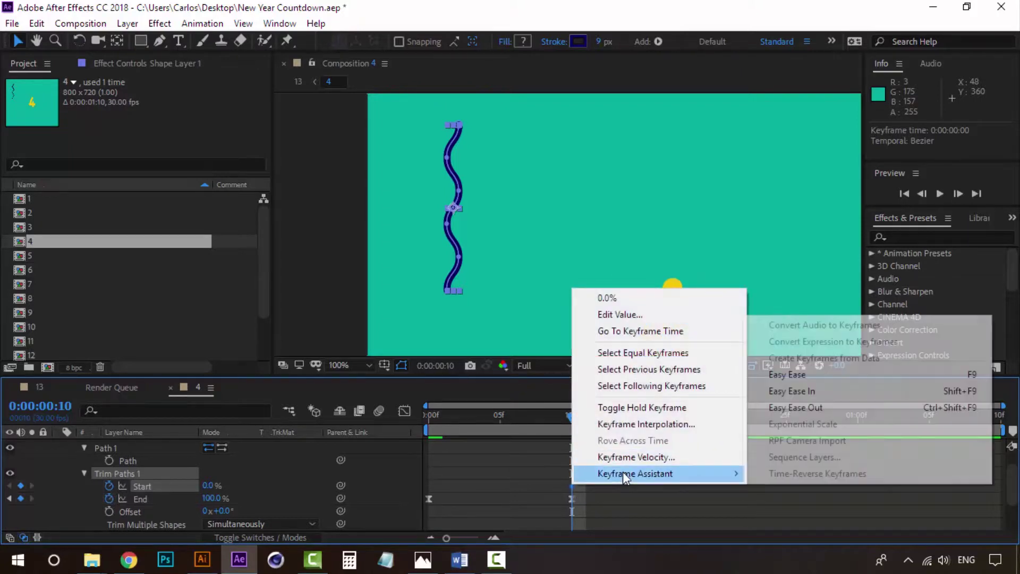
left_click(848, 377)
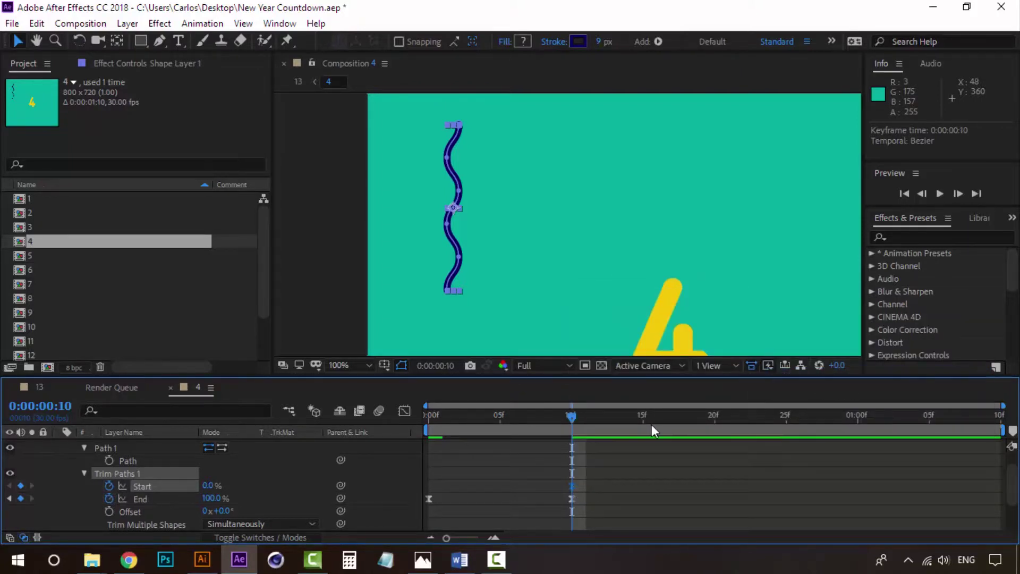
left_click(714, 417)
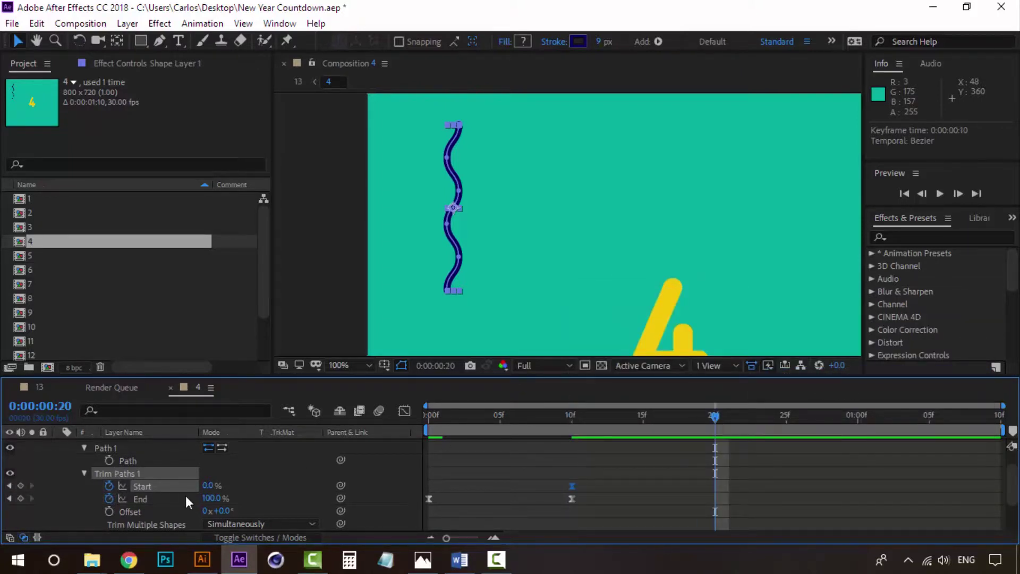
left_click_drag(242, 482, 297, 481)
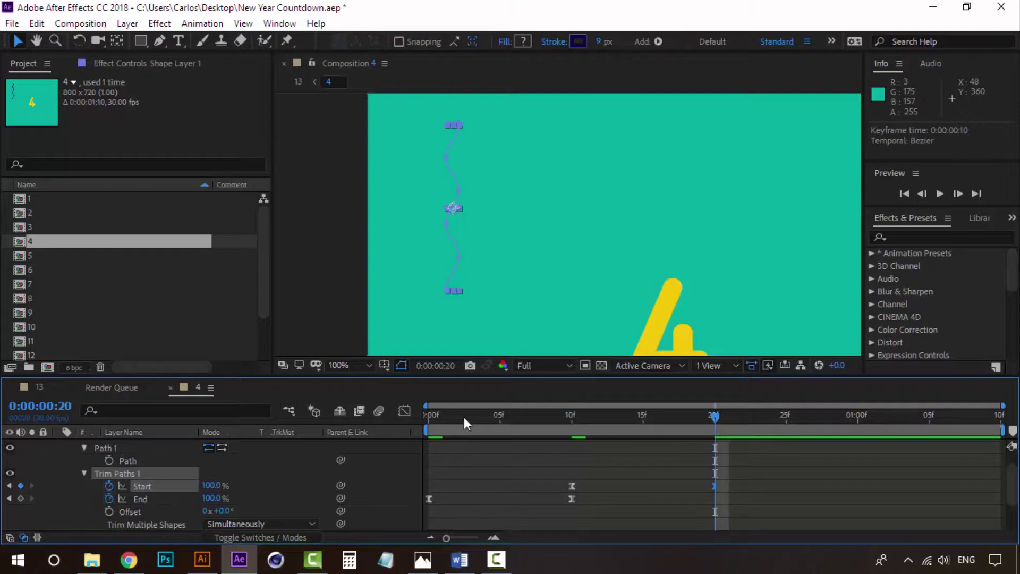
- Preview the draw-on and erase animation from the start
left_click_drag(464, 417, 413, 416)
key("space")
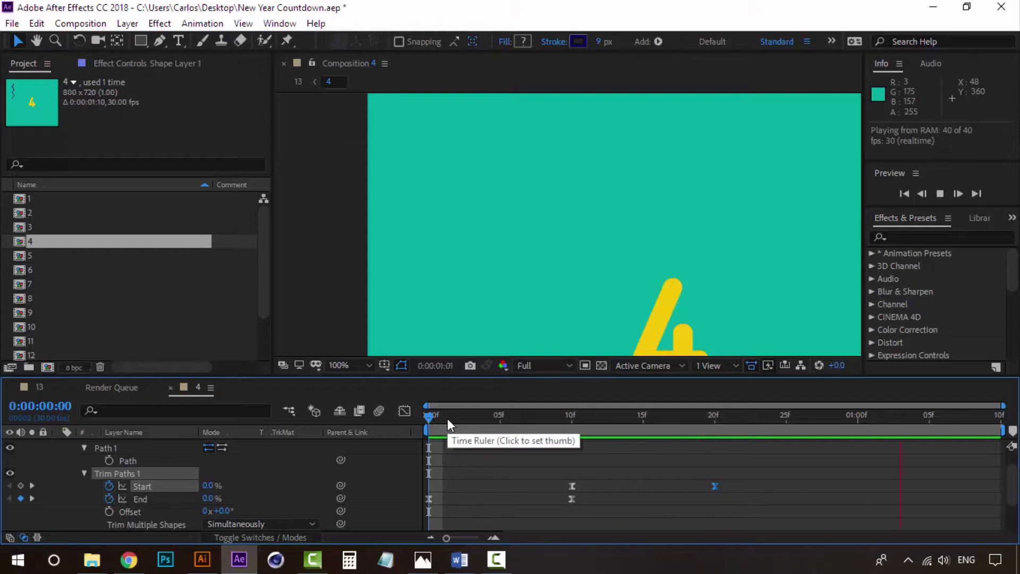
key("space")
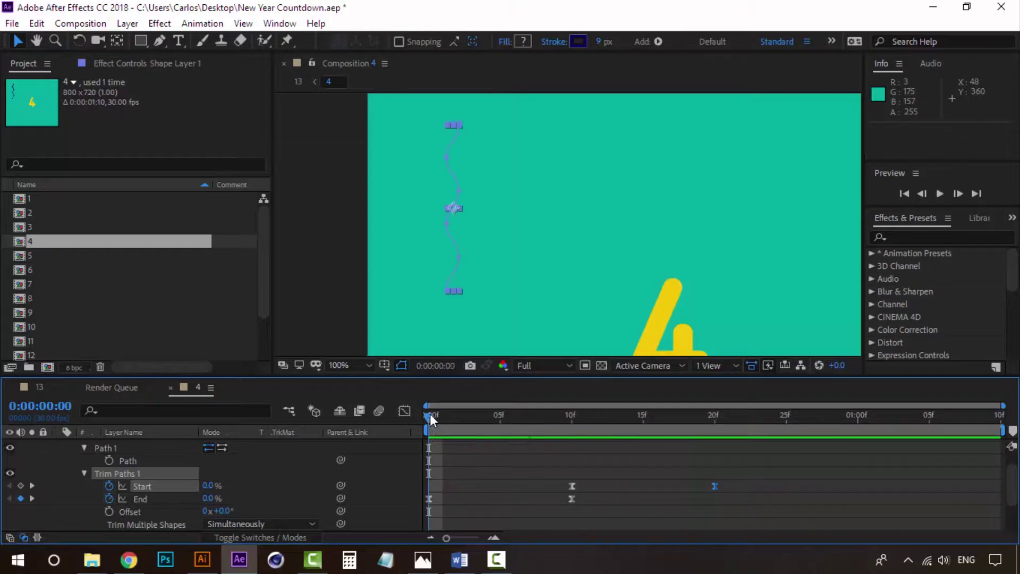
scroll(62, 460, "up", 2)
- Collapse the layer's properties and frame the whole comp at frame 11 to see the full stroke
left_click(58, 445)
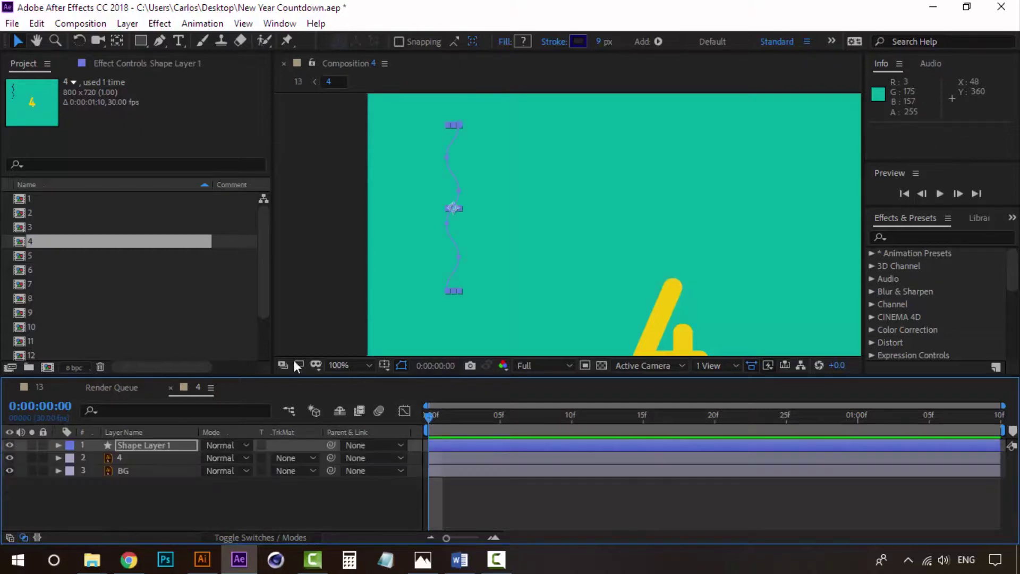
scroll(544, 208, "down", 2)
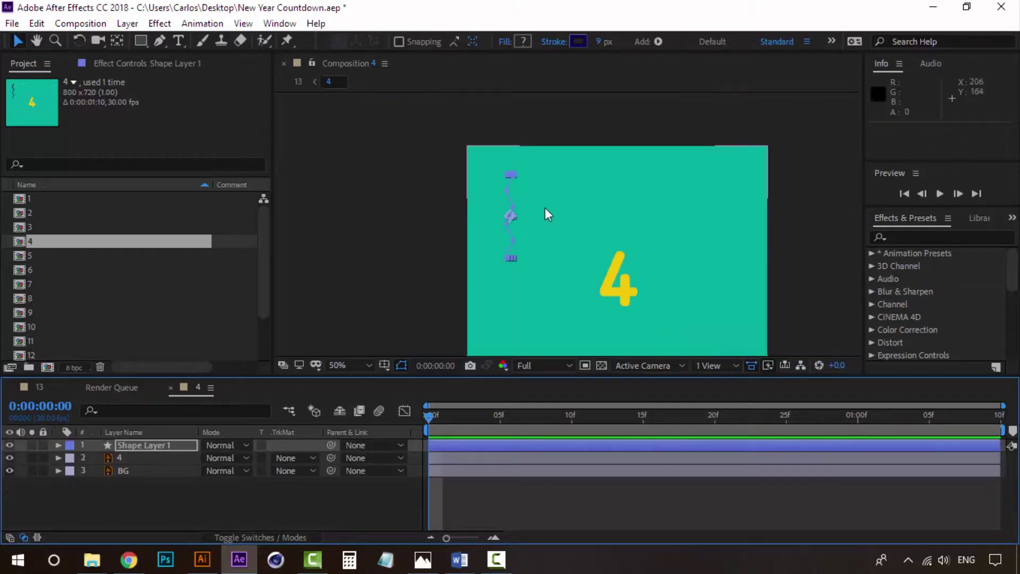
left_click(339, 171)
key("h")
left_click_drag(445, 262, 369, 210)
key("v")
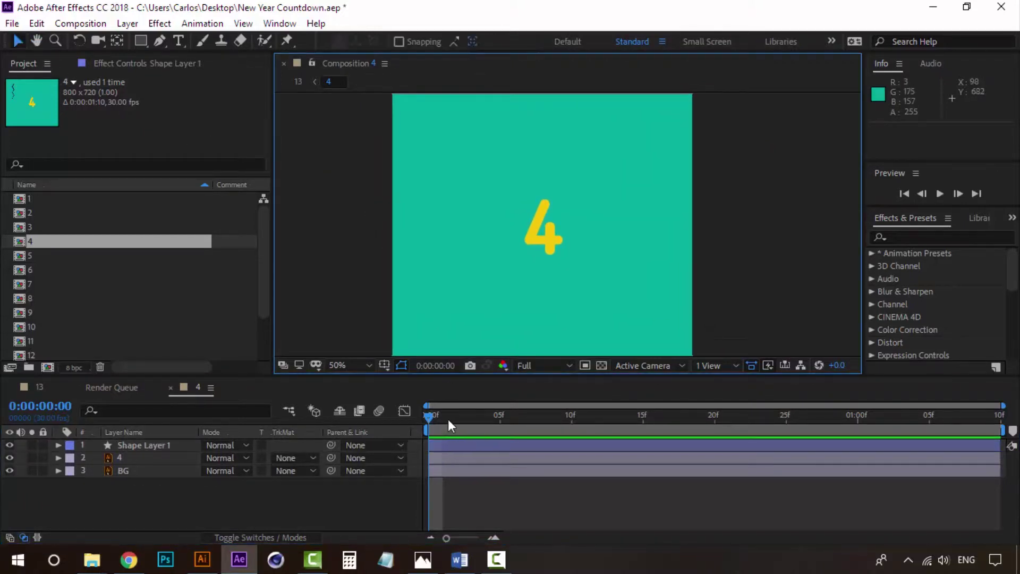
left_click_drag(449, 419, 587, 418)
- Duplicate Shape Layer 1 and move the copy to the lower left of the 4
left_click(177, 445)
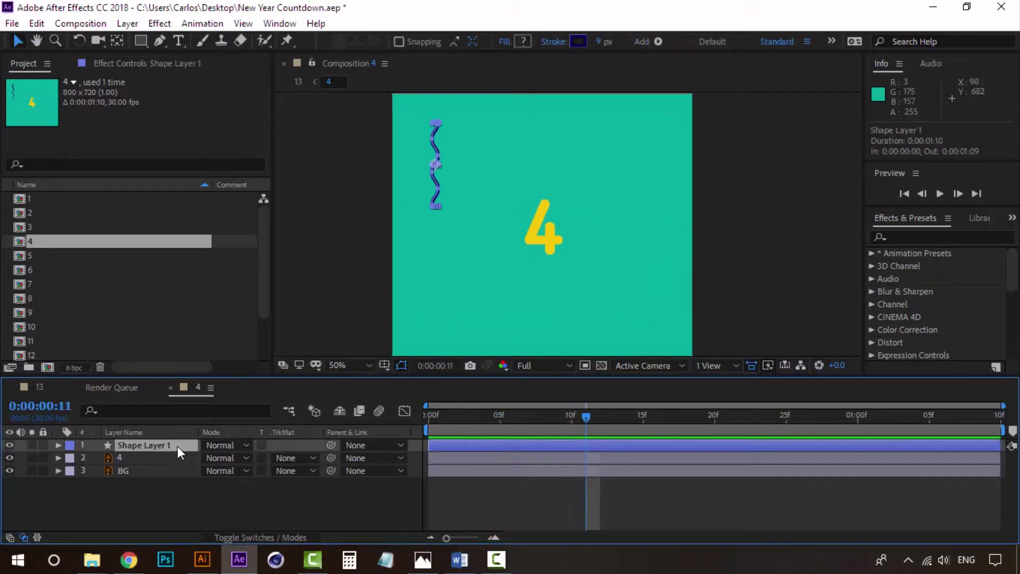
key("ctrl+d")
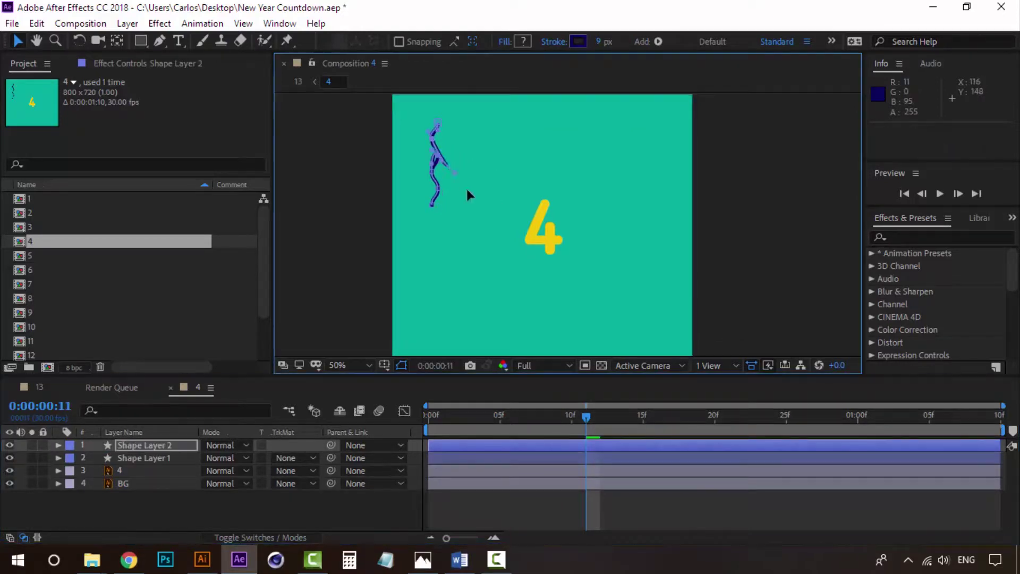
left_click(386, 228)
left_click_drag(434, 161, 481, 260)
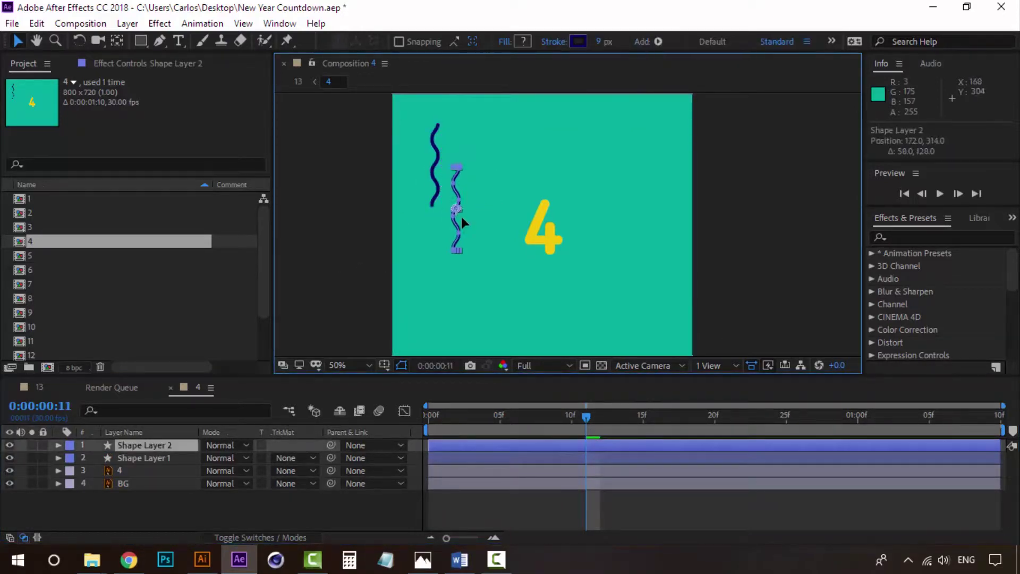
- Duplicate Shape Layer 2 and move the third squiggle to the upper right
left_click(136, 513)
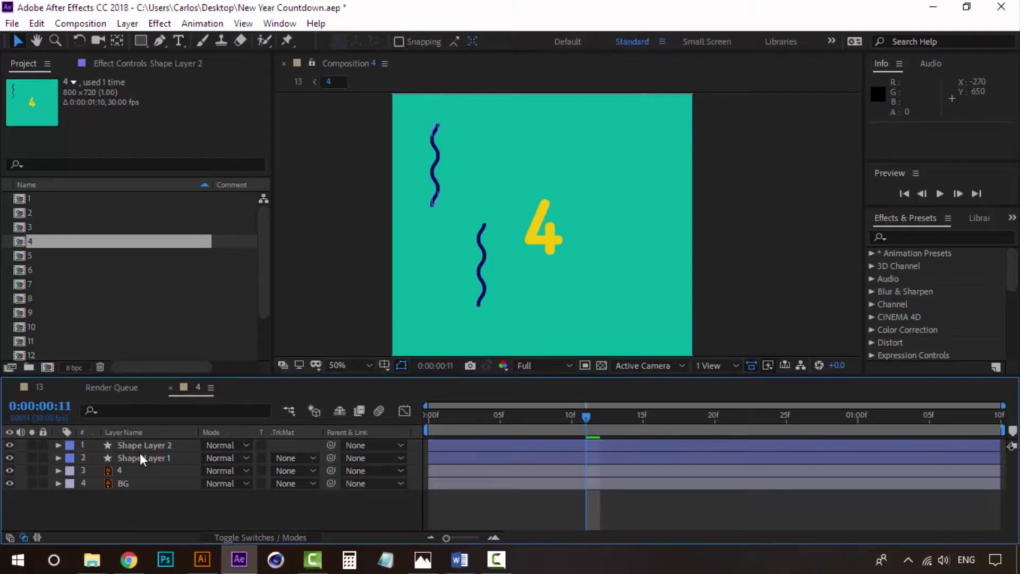
left_click(145, 448)
key("ctrl+d")
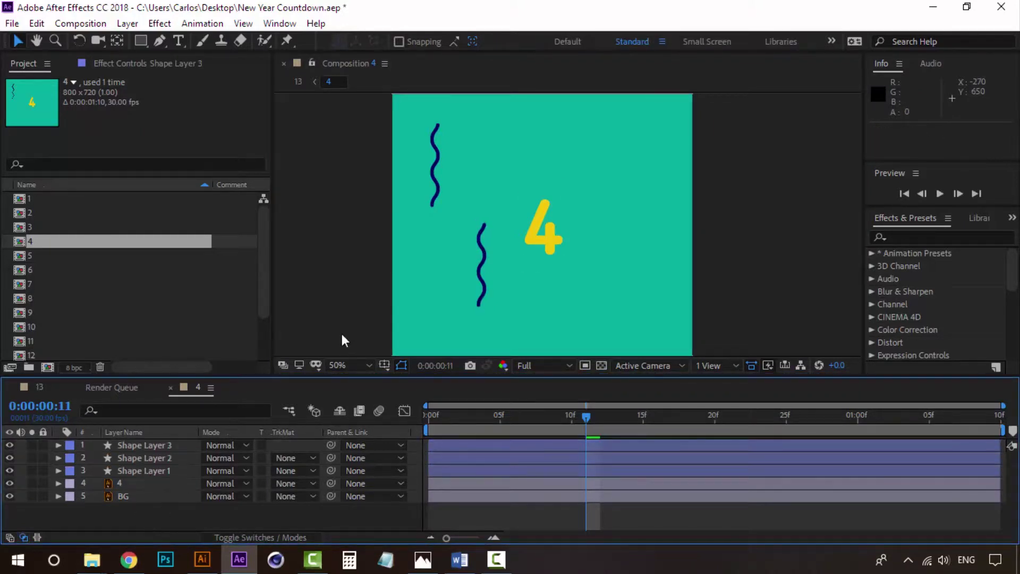
mouse_move(481, 263)
left_mouse_down()
mouse_move(631, 161)
mouse_move(610, 161)
left_mouse_up()
left_click(123, 513)
- Duplicate Shape Layer 3, place the fourth squiggle lower right, and preview all four
left_click(164, 447)
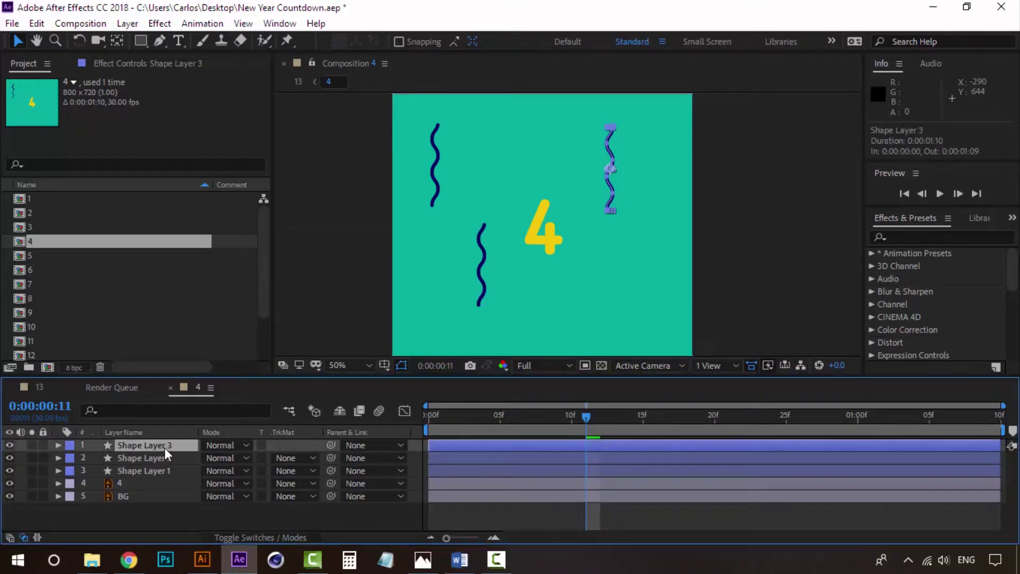
key("ctrl+d")
left_click(159, 530)
left_click(156, 446)
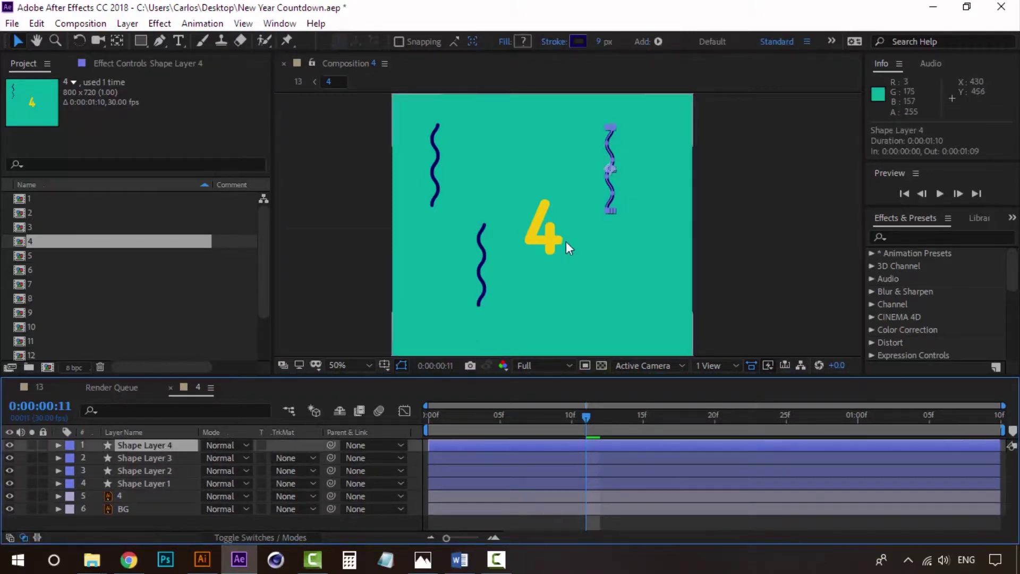
left_click(790, 180)
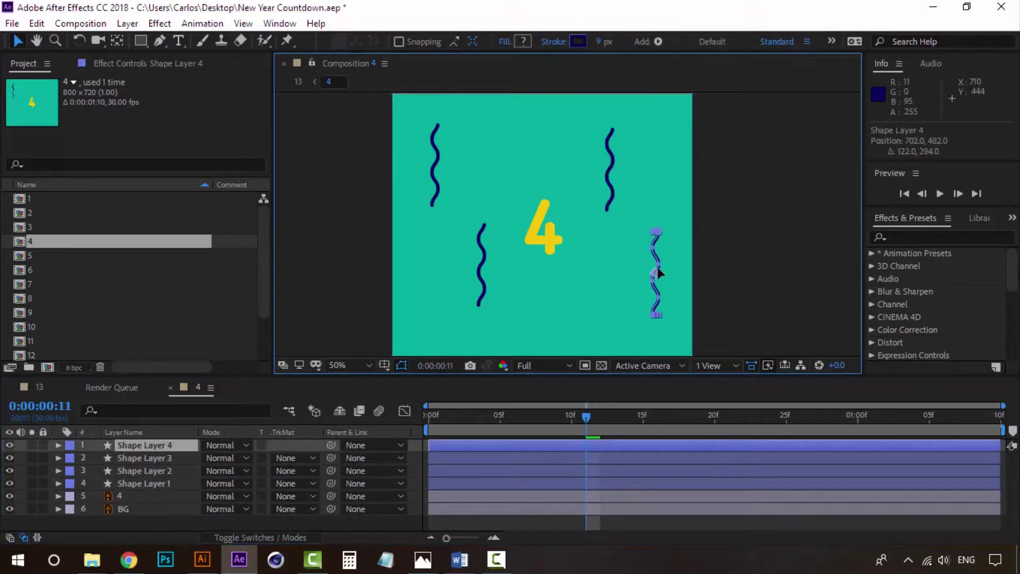
left_click_drag(614, 154, 655, 270)
left_click(752, 274)
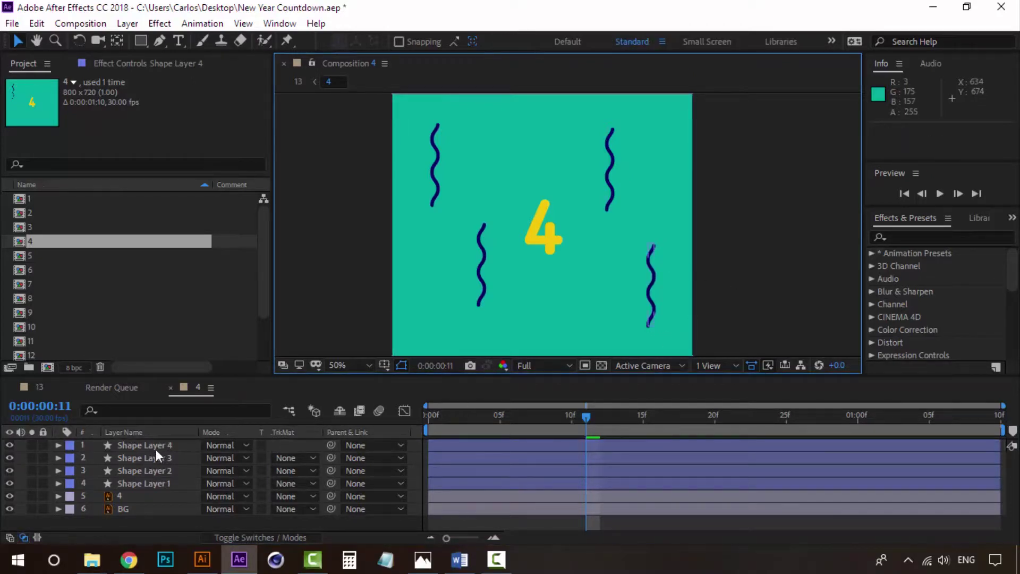
left_click_drag(490, 422, 414, 416)
key("space")
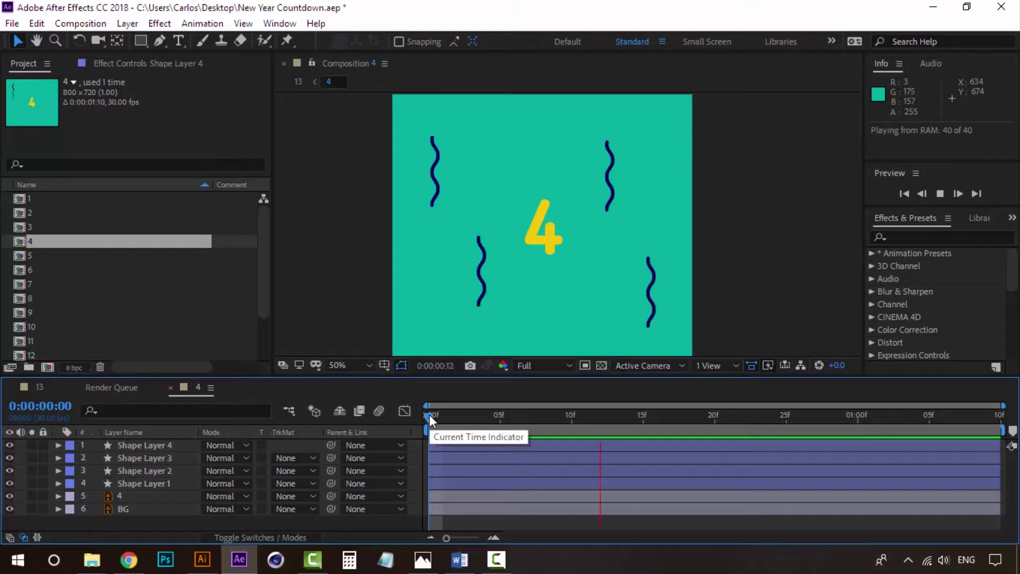
key("space")
left_click(152, 481)
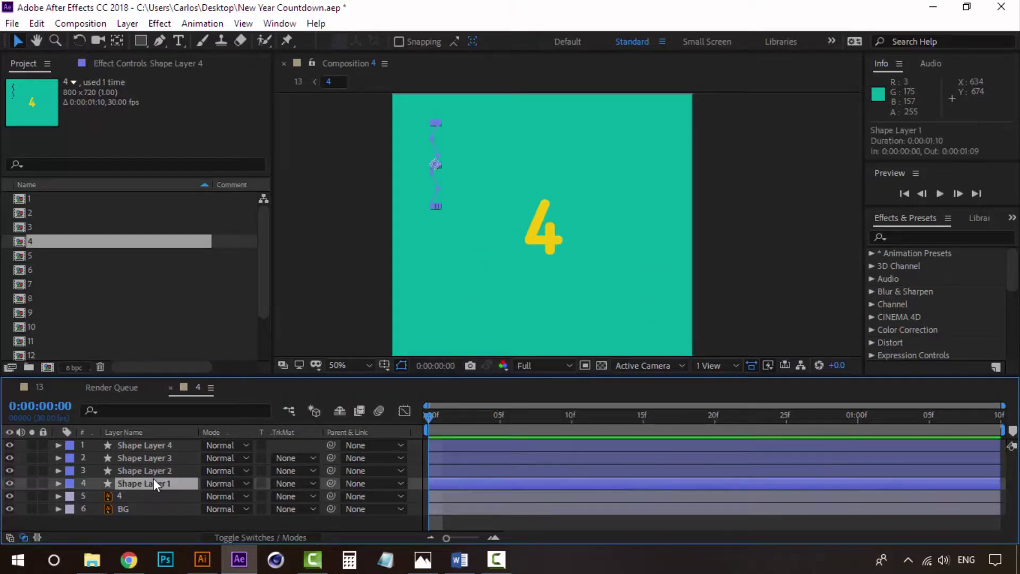
left_click(159, 470)
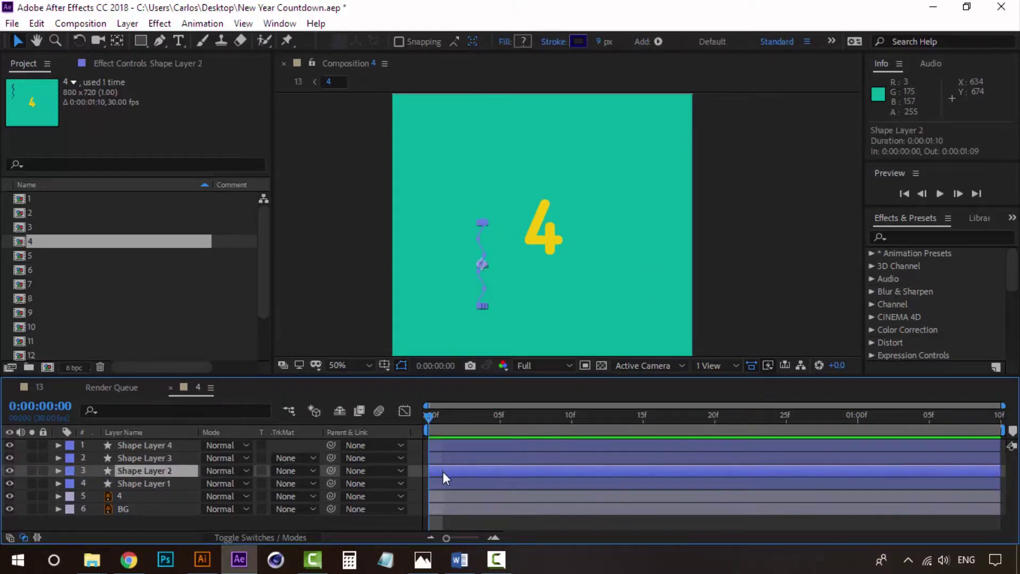
left_click_drag(442, 471, 515, 469)
left_click_drag(445, 457, 572, 457)
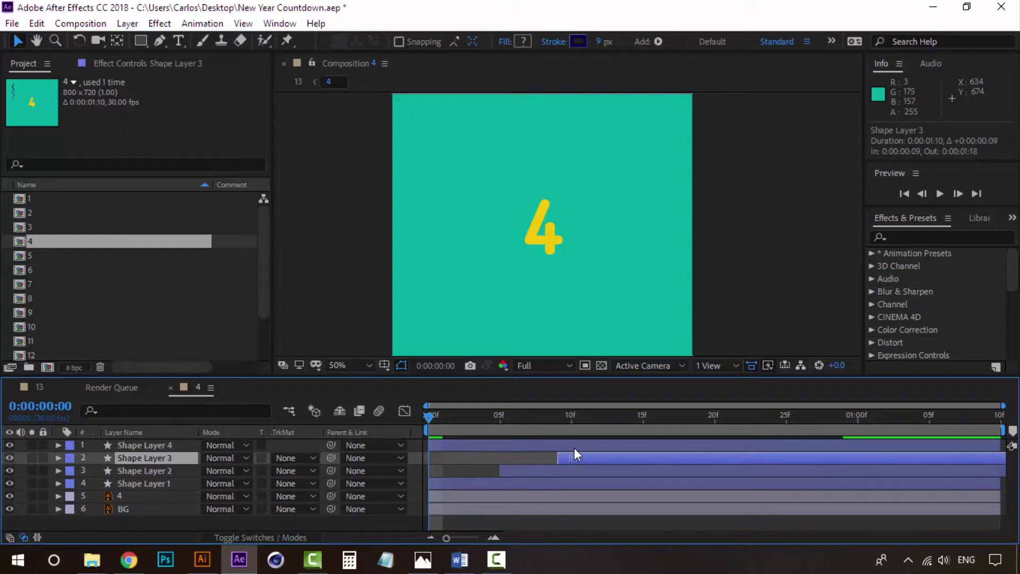
left_click(512, 446)
left_click_drag(512, 445, 689, 444)
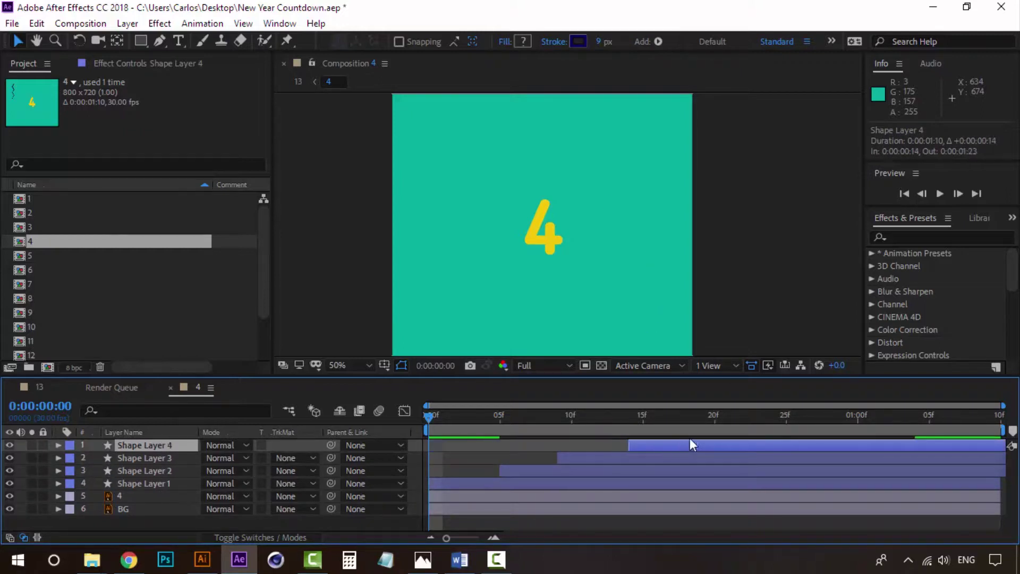
key("space")
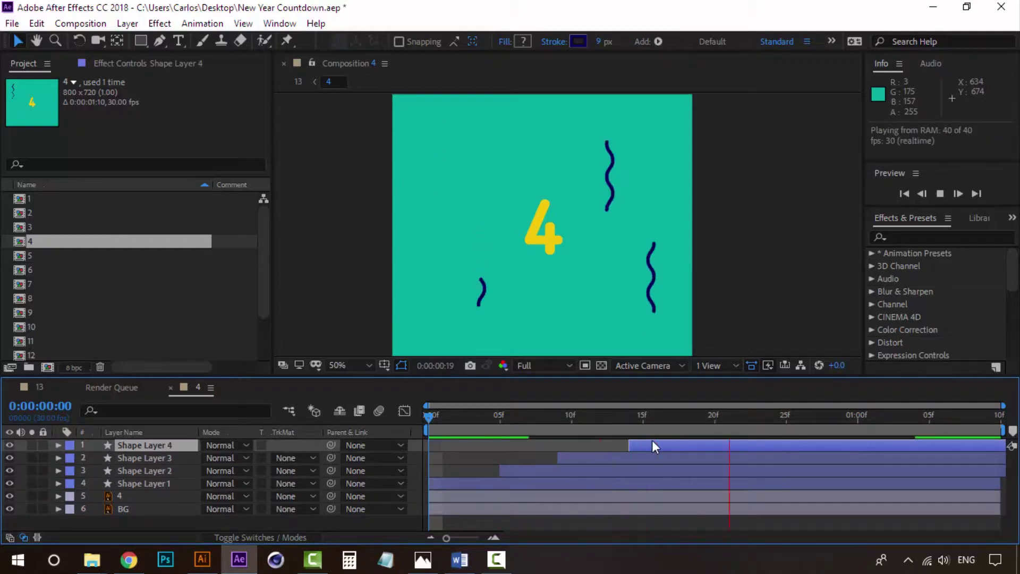
left_click(426, 414)
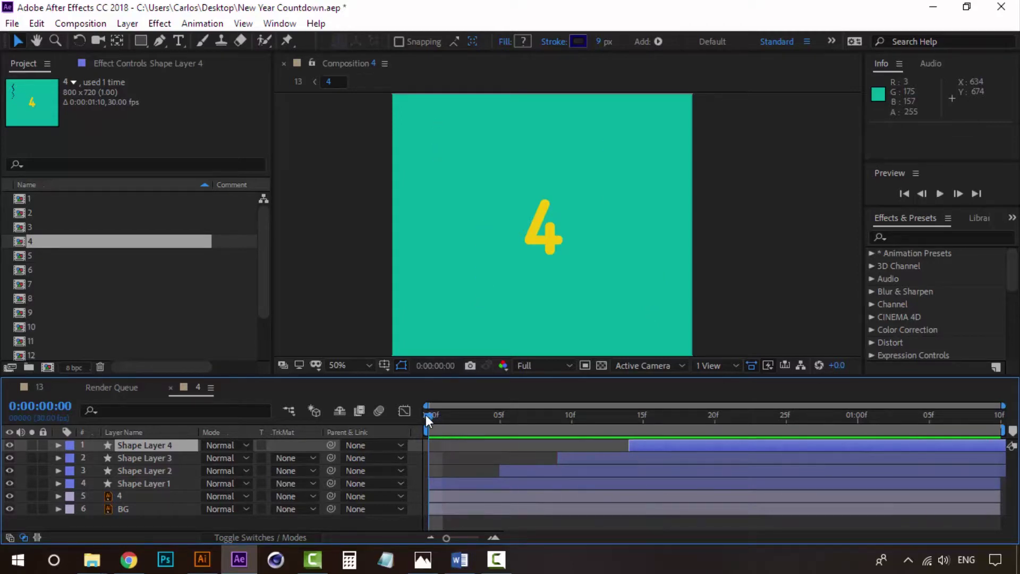
left_click(139, 481, "shift")
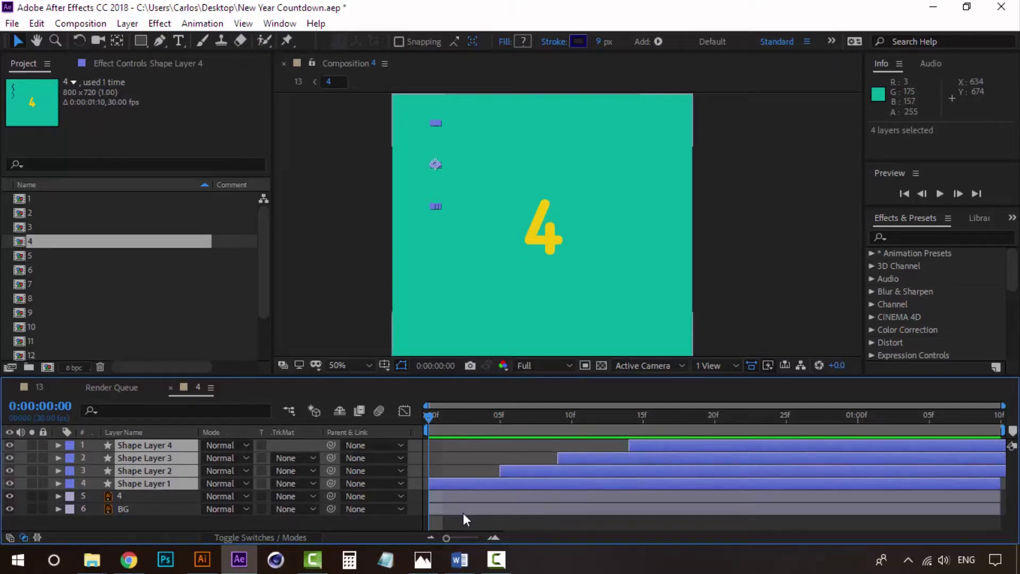
key("ctrl+z")
key("ctrl+Down")
key("ctrl+Down")
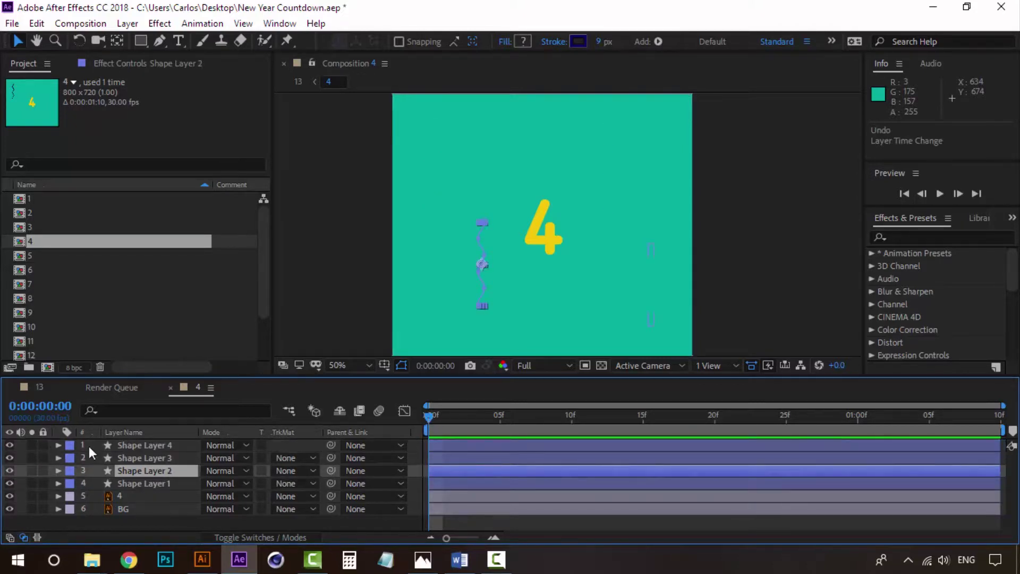
left_click(128, 446)
left_click(149, 483, "shift")
- Add eased starting Position keyframes at frame 0 to all four wavy-line layers
key("p")
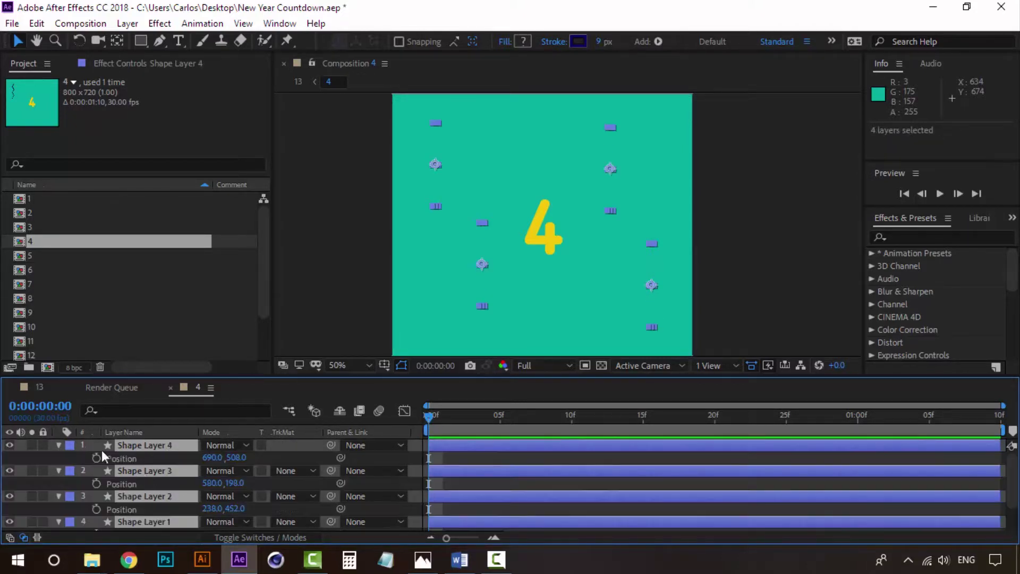
left_click(96, 458)
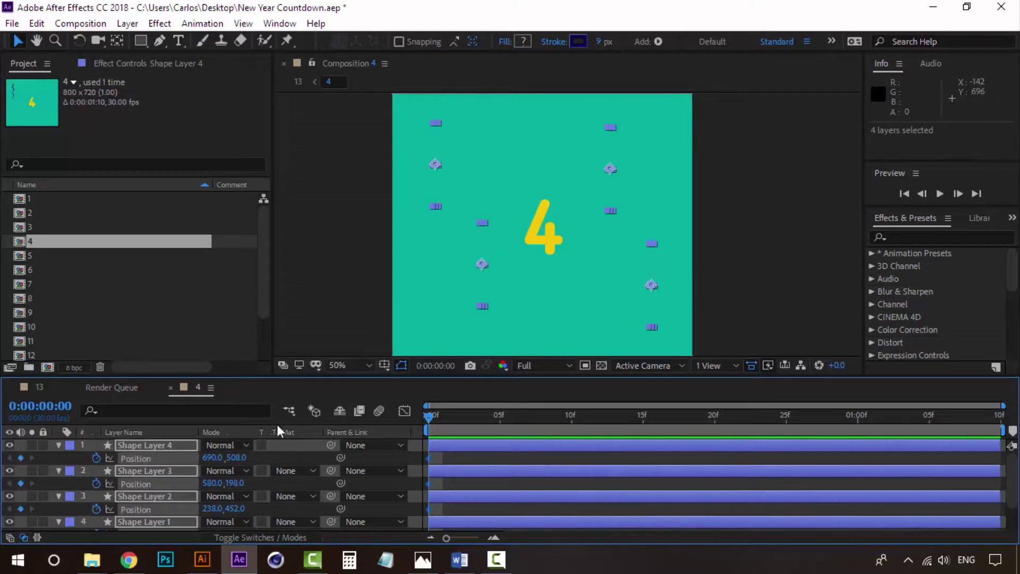
right_click(430, 457)
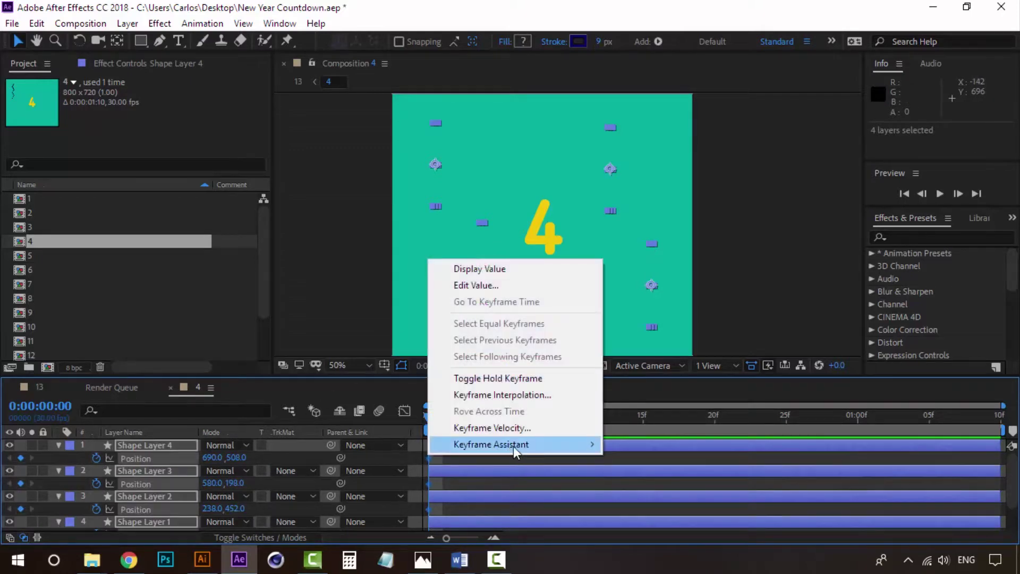
mouse_move(514, 445)
left_click(678, 346)
- Place the lines above the frame at the start and below it at 1:05, then preview
key("comma")
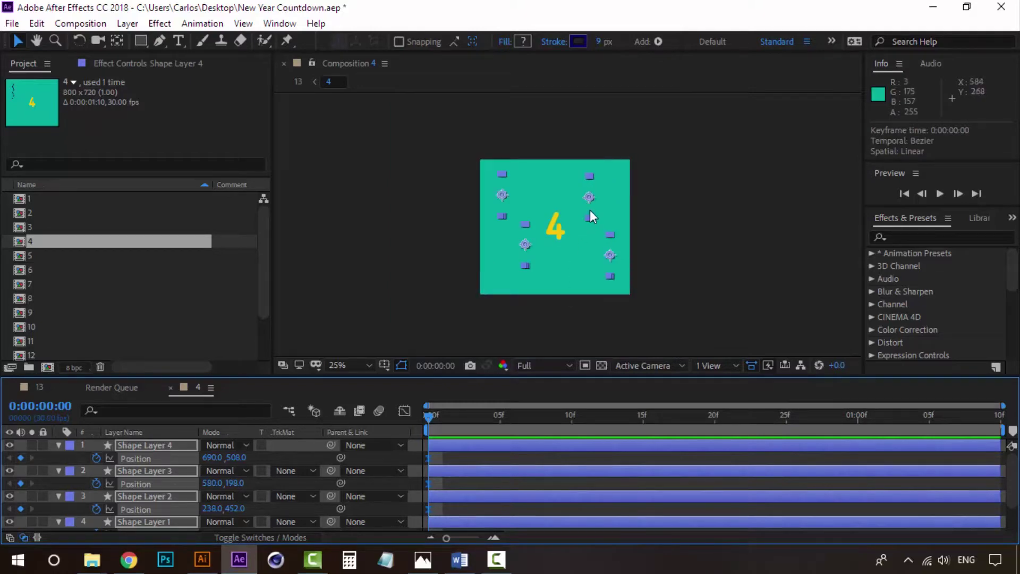
left_click_drag(590, 210, 603, 125)
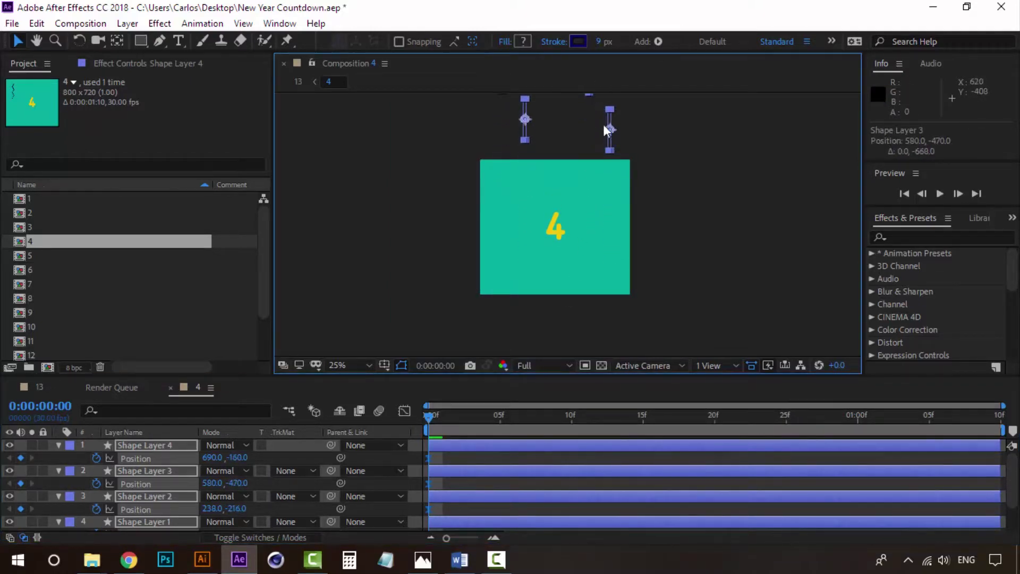
left_click_drag(442, 420, 929, 415)
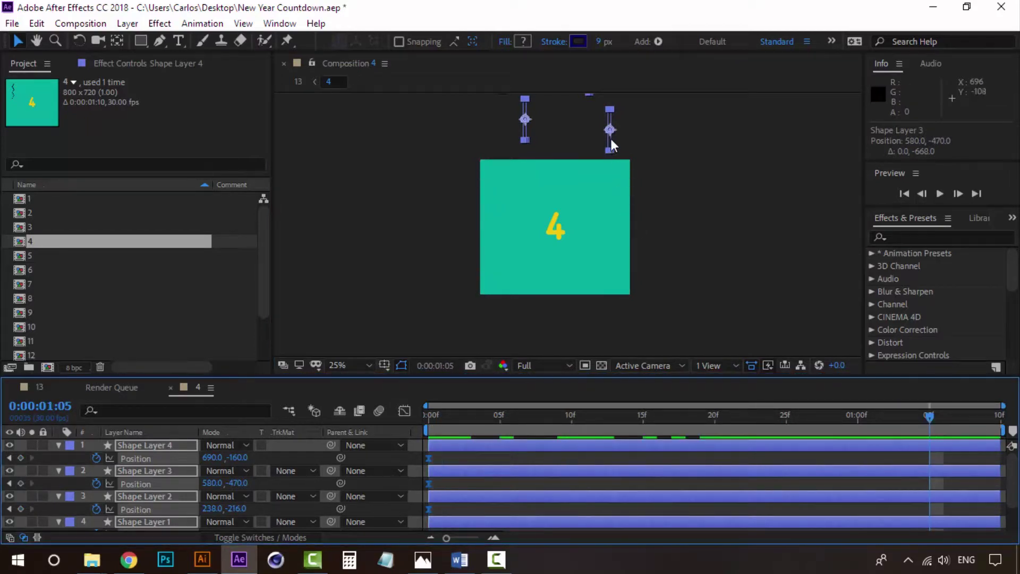
left_click_drag(611, 142, 625, 385)
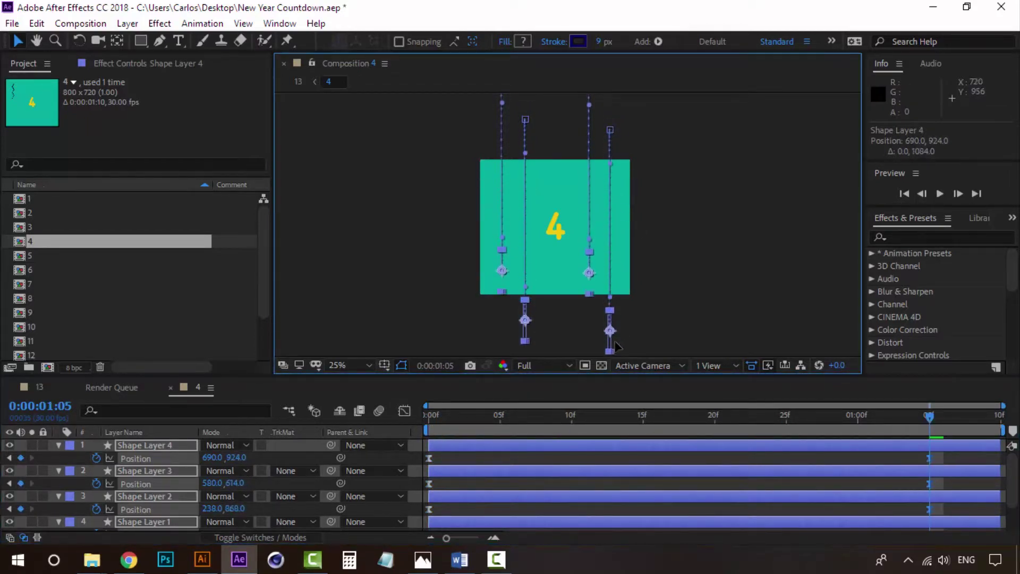
left_click_drag(572, 415, 442, 419)
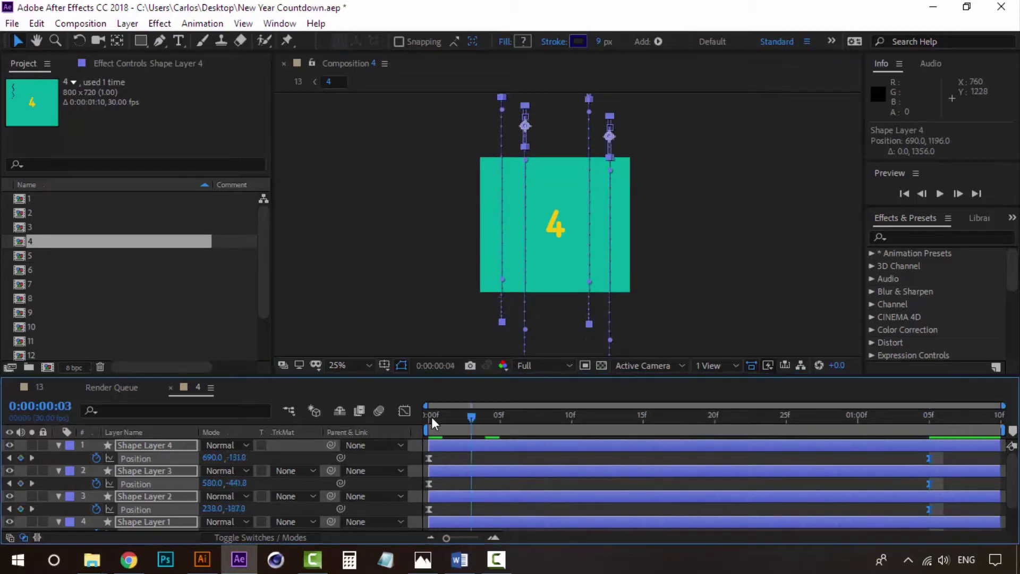
key("space")
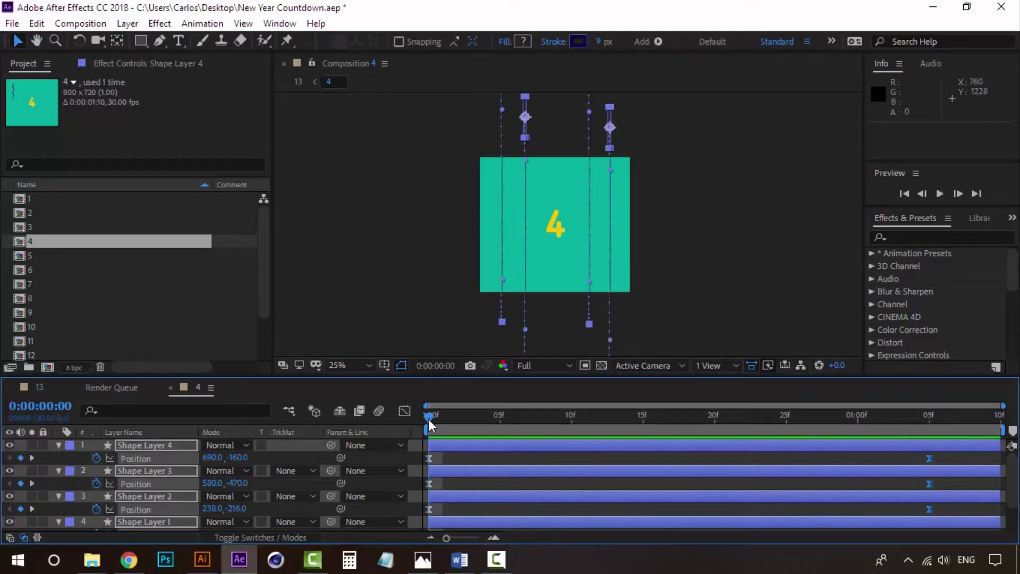
key("space")
- Delay Shape Layer 2 by 4 frames and Shape Layer 4 by about 12, then preview
left_click(445, 482)
left_click_drag(473, 494, 588, 457)
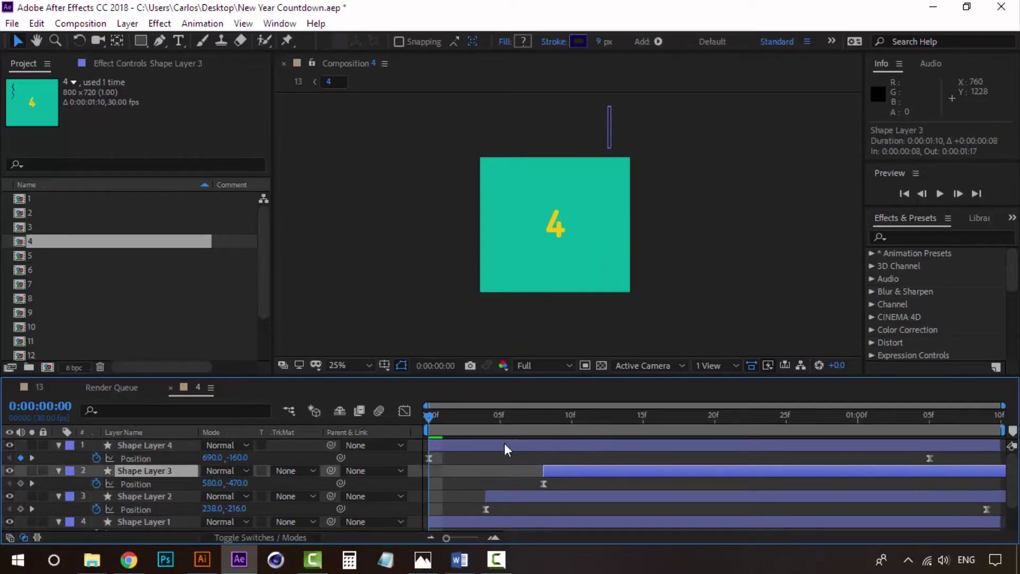
left_click_drag(505, 449, 673, 445)
key("space")
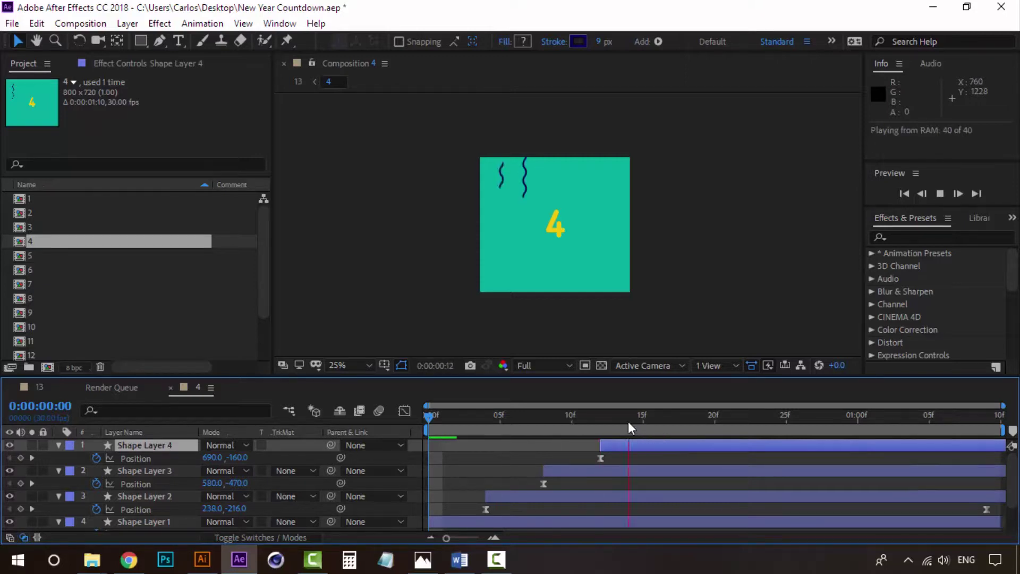
key("space")
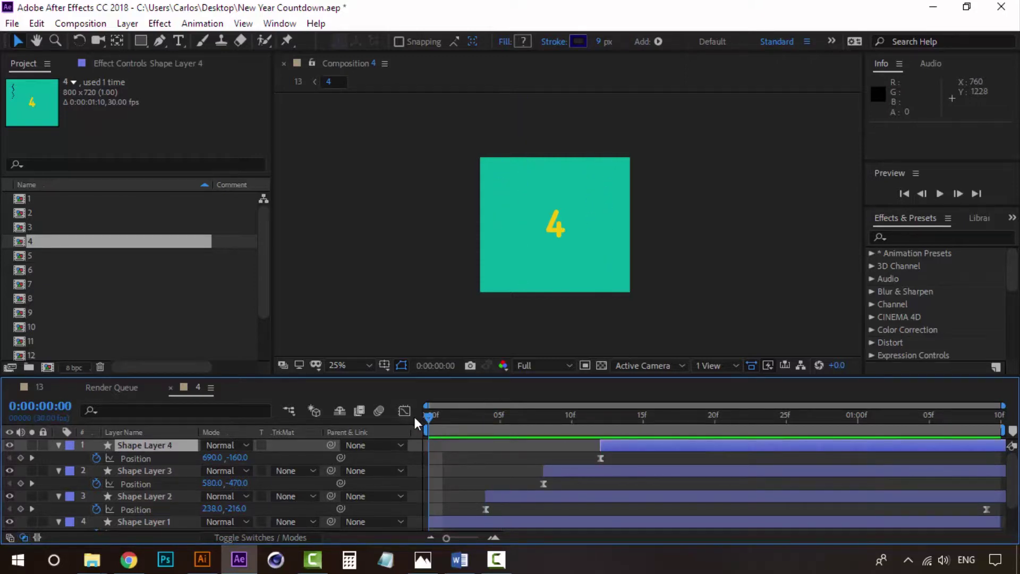
- Tighten the stagger so Shape Layers 2–4 start only a few frames in, and preview
left_click_drag(607, 451, 530, 447)
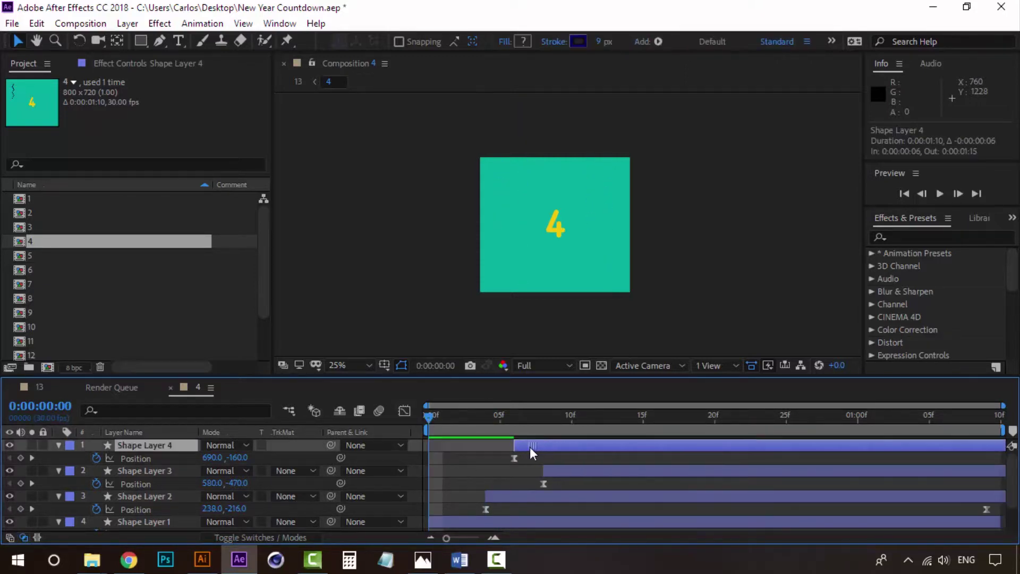
left_click_drag(526, 496, 512, 499)
left_click_drag(576, 473, 492, 469)
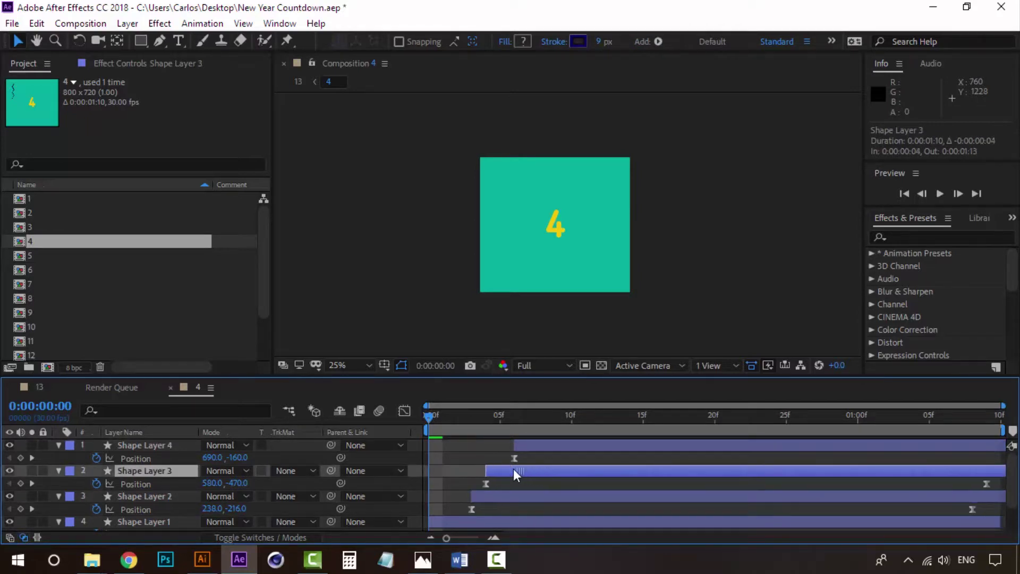
left_click_drag(553, 445, 524, 449)
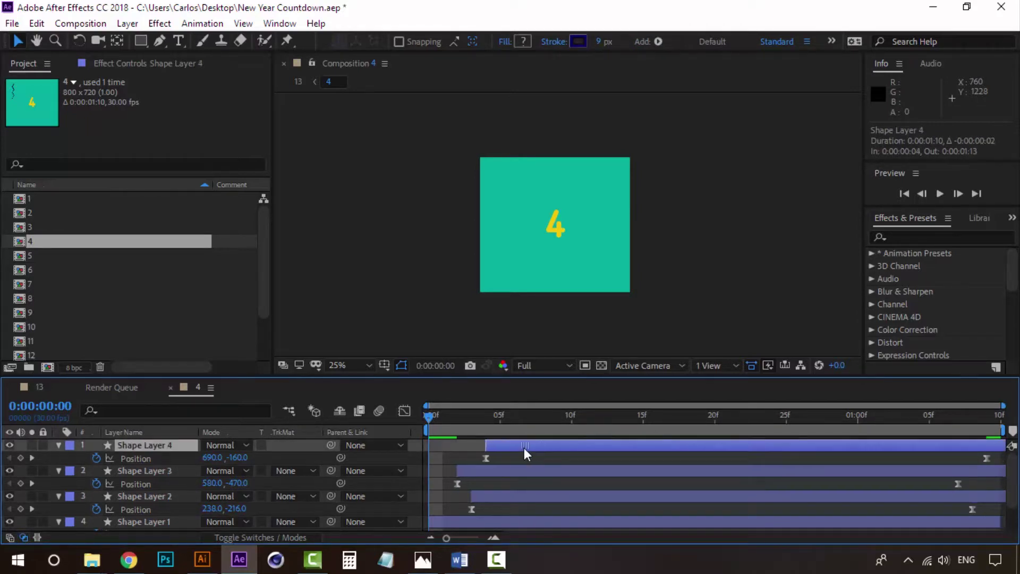
key("space")
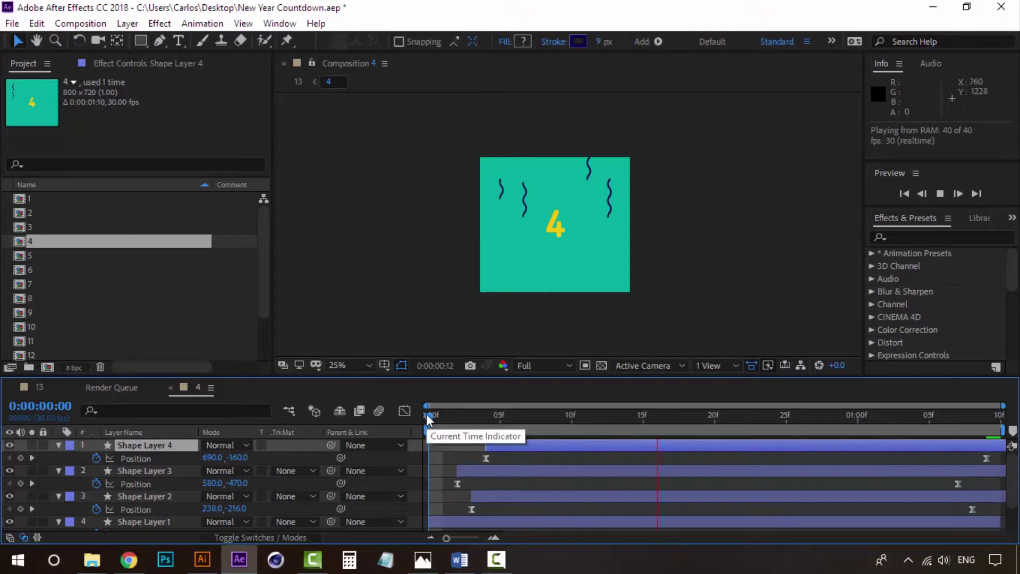
key("space")
key("space")
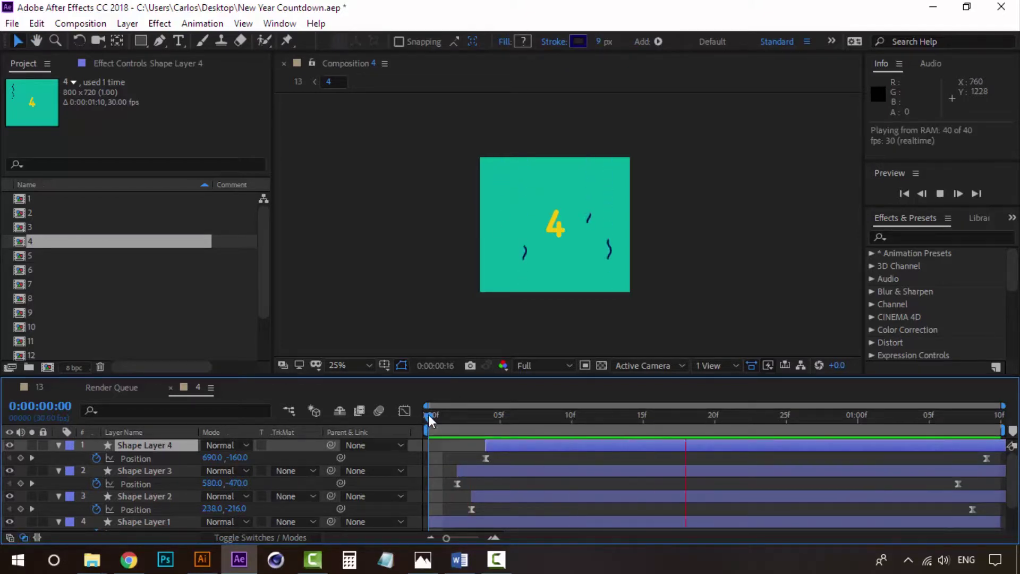
key("space")
- Switch to comp 13 and play through the 4 part of the countdown
left_click(29, 385)
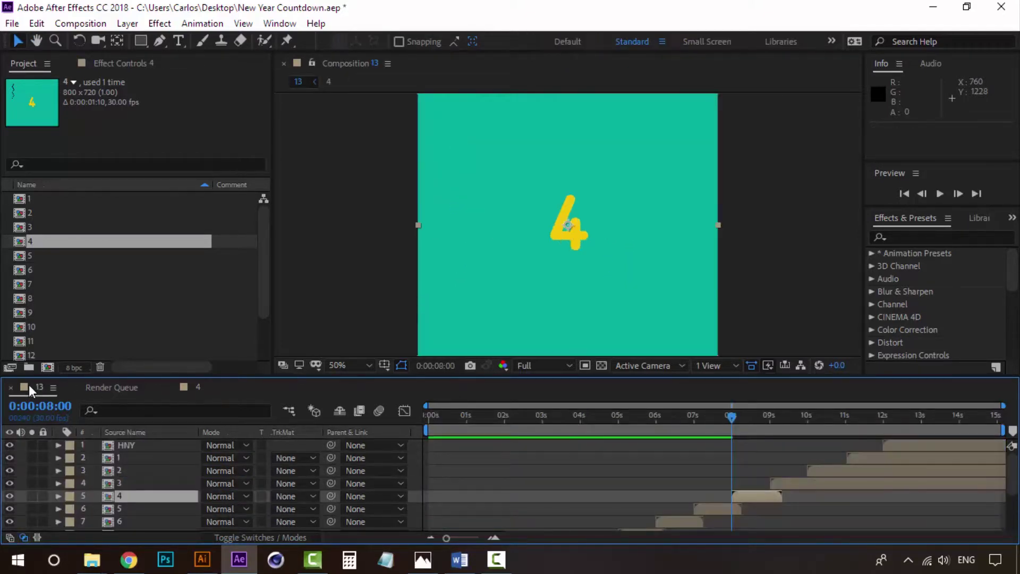
left_click(710, 416)
key("space")
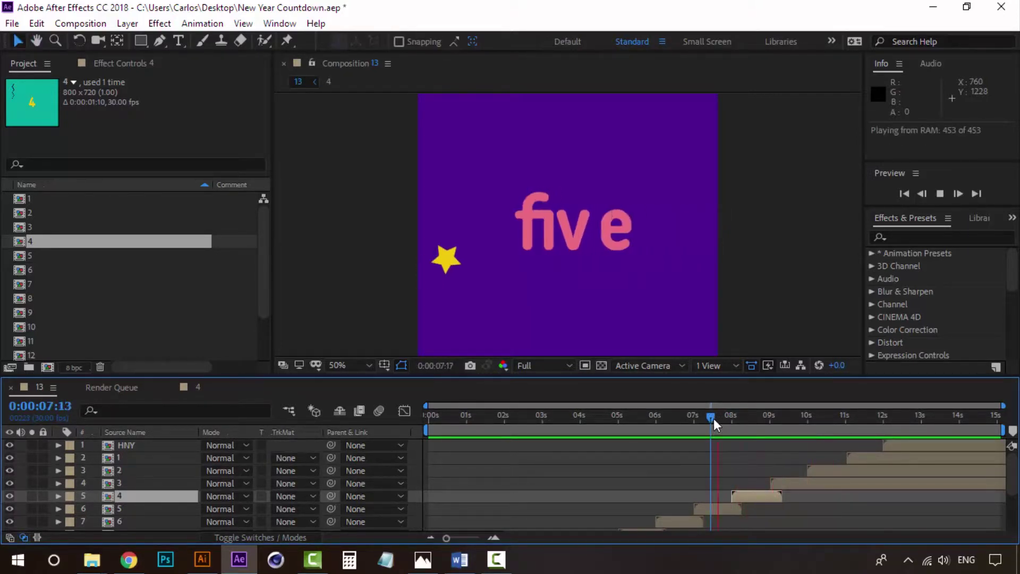
left_click_drag(714, 419, 774, 417)
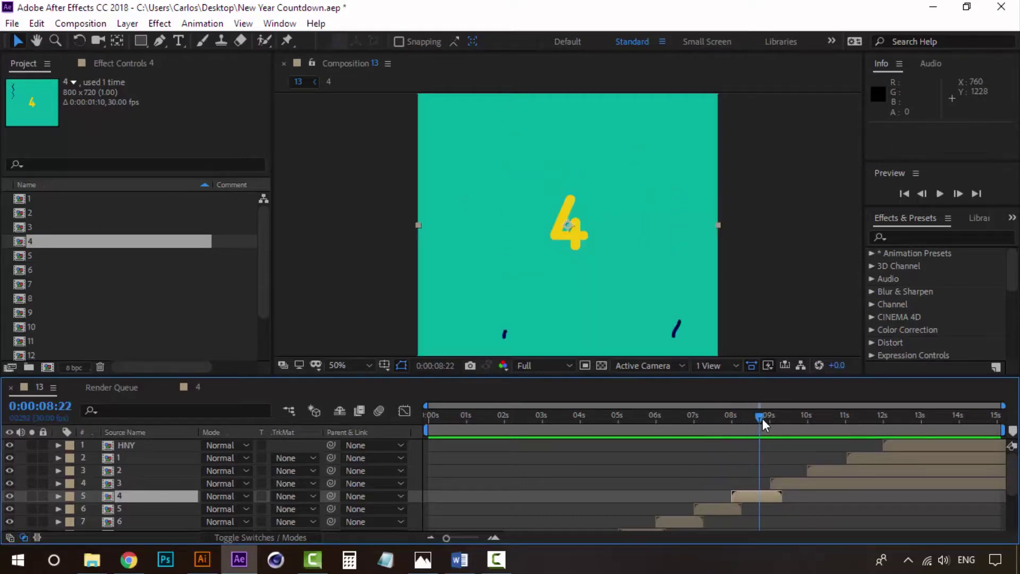
- Close the Composition 4 timeline tab and open precomp layer 3 for editing
left_click(207, 390)
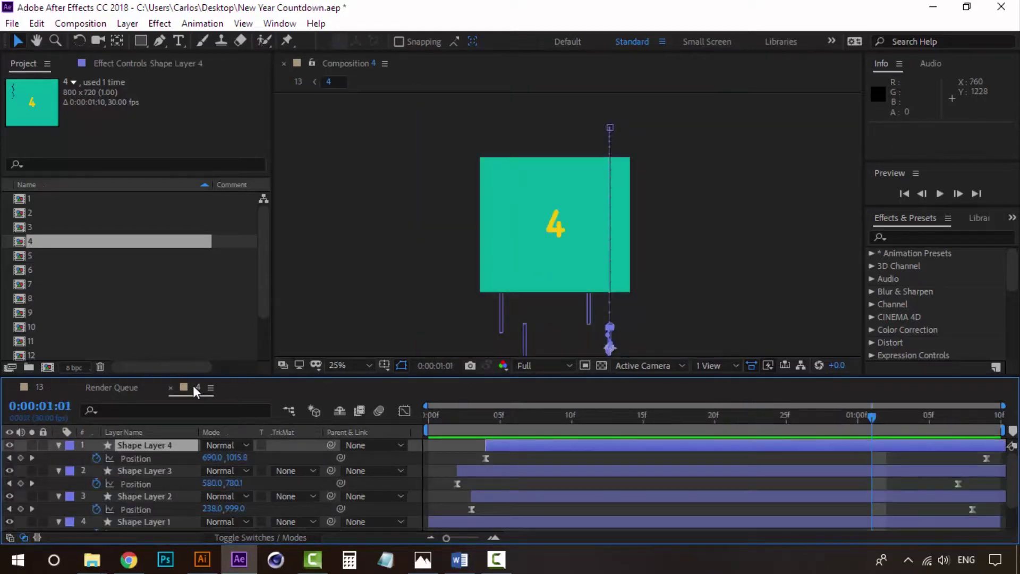
left_click(171, 387)
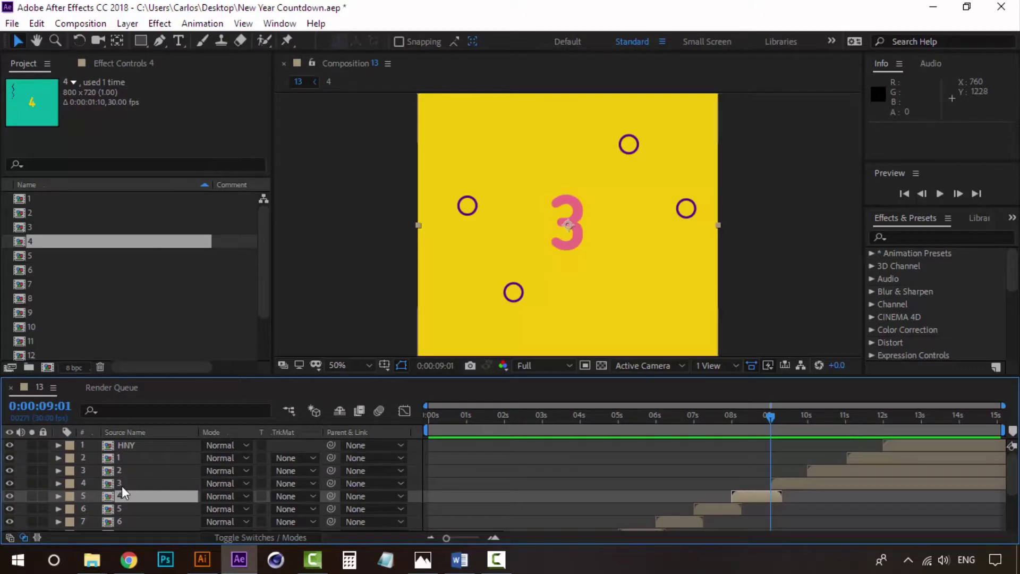
double_click(124, 487)
- Give bubbles 1–4 eased Position keyframes at frame 0
left_click(133, 483)
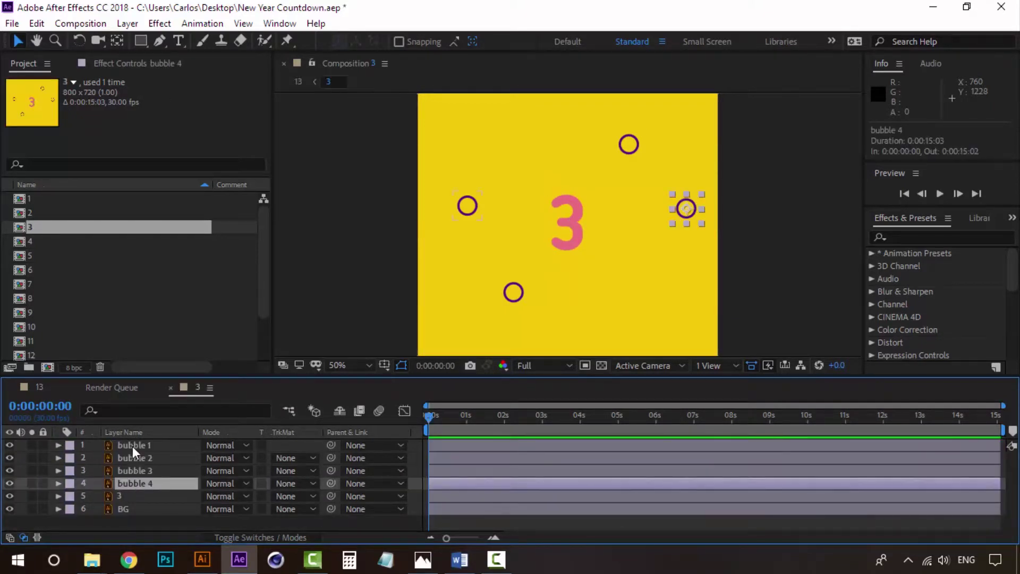
left_click(135, 450, "shift")
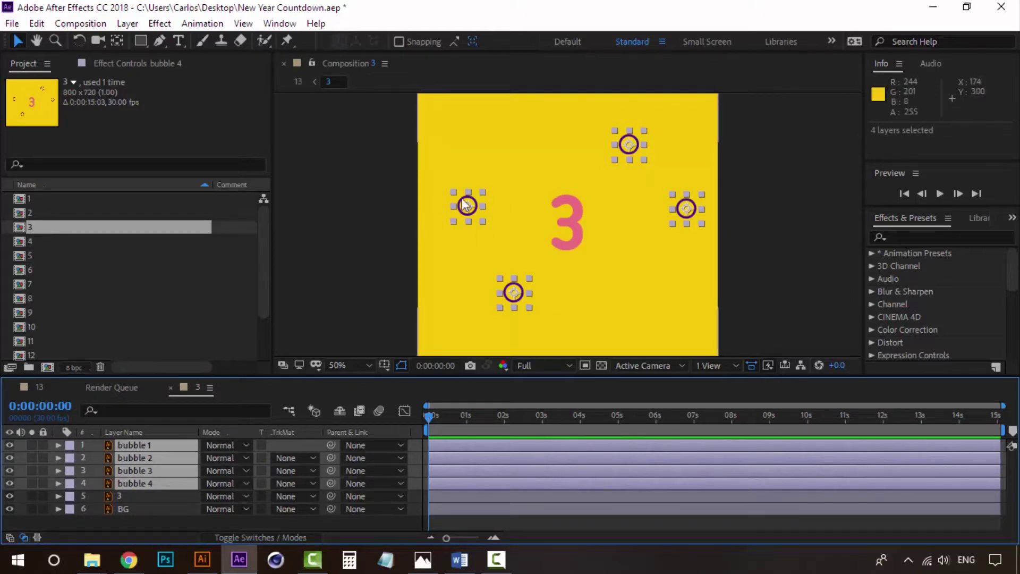
key("p")
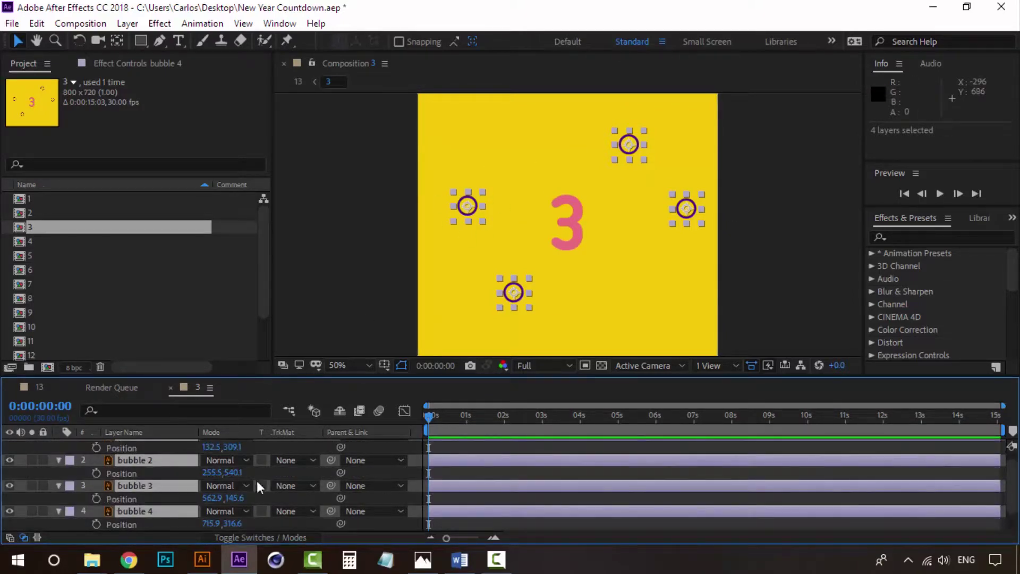
scroll(170, 480, "up", 1)
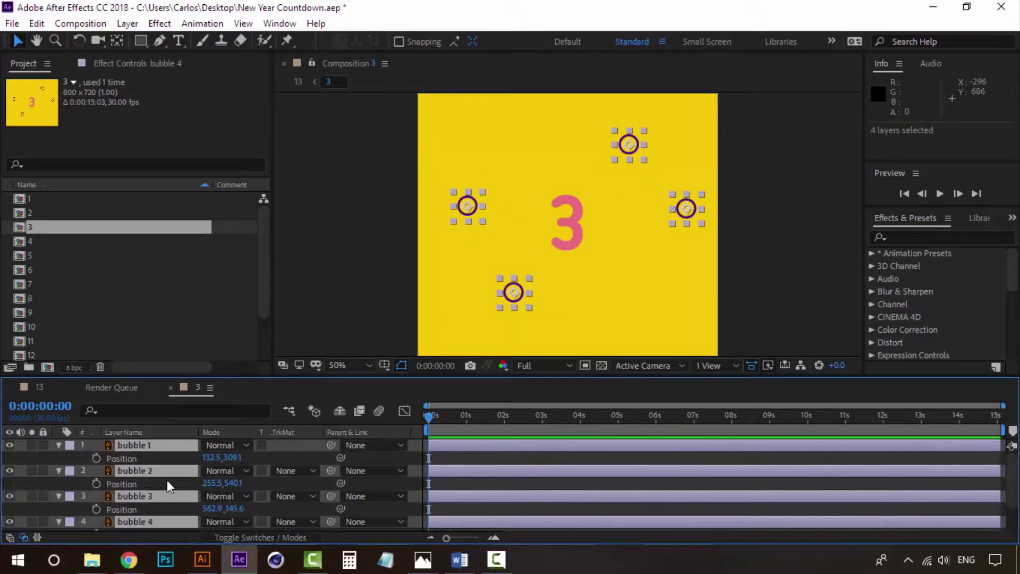
left_click(97, 459)
right_click(430, 458)
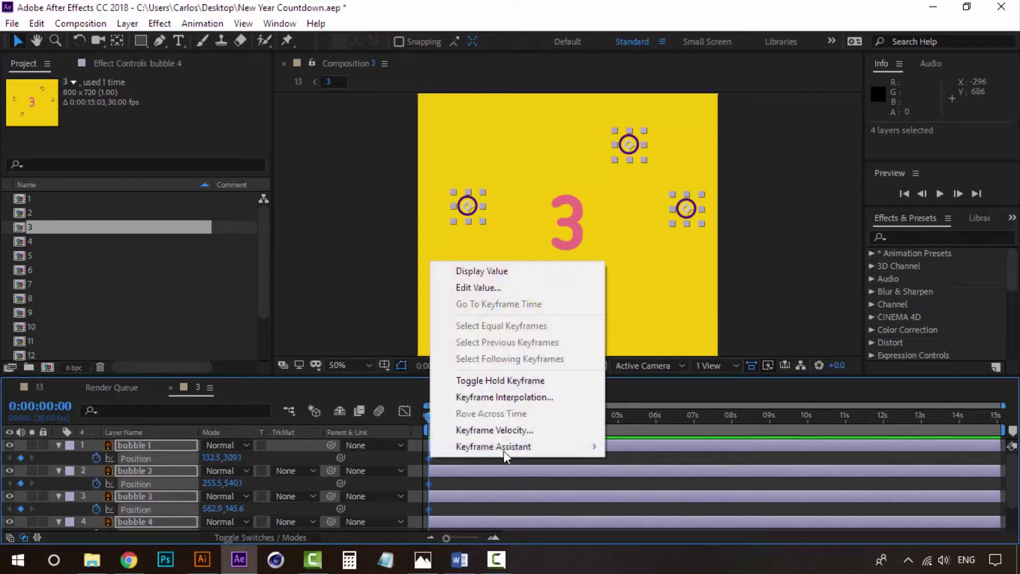
mouse_move(587, 446)
left_click(685, 350)
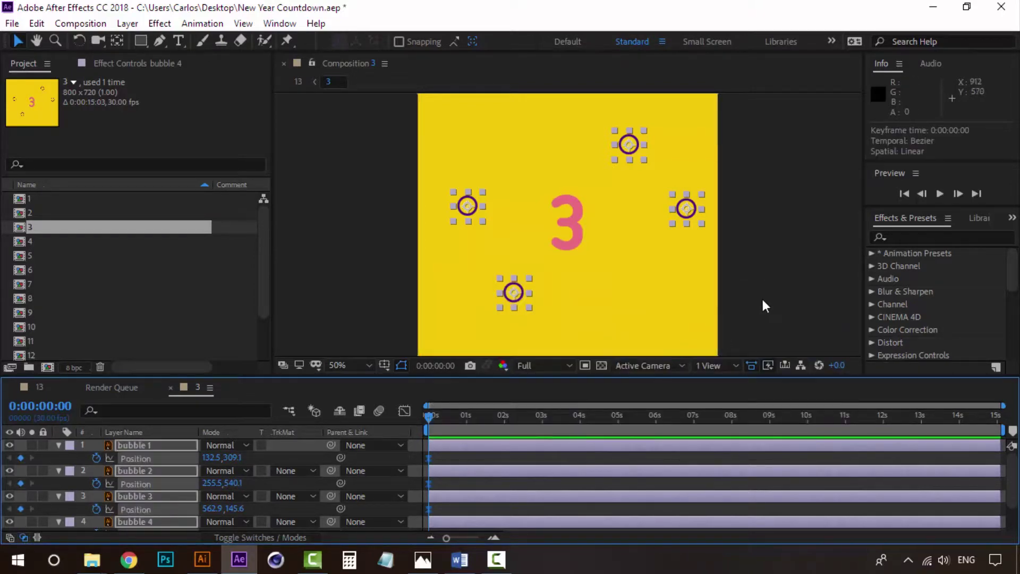
- Trim composition 3 to a work area ending at 1:07, then go to frame 15
left_click(475, 417)
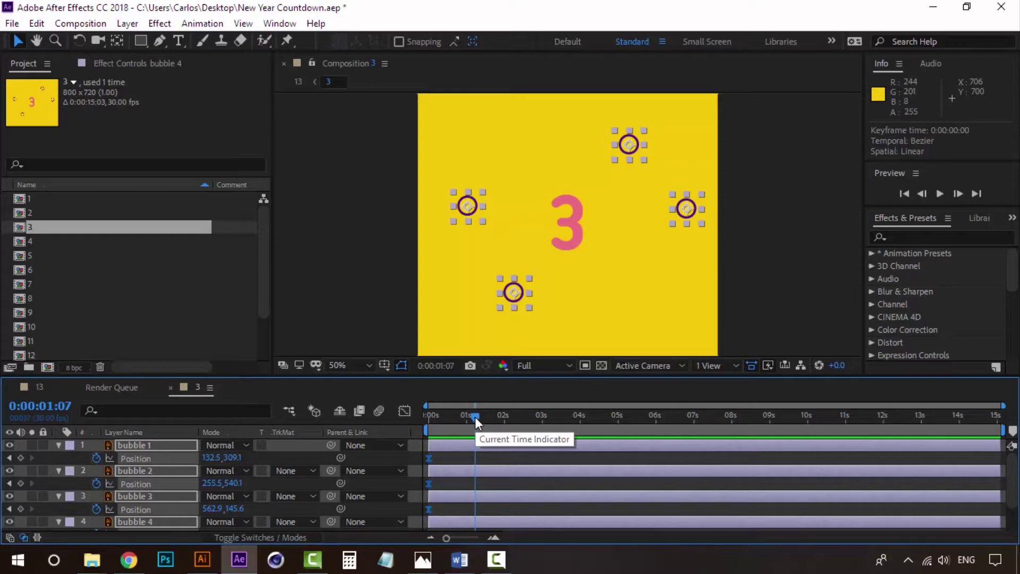
key("n")
right_click(470, 430)
left_click(524, 474)
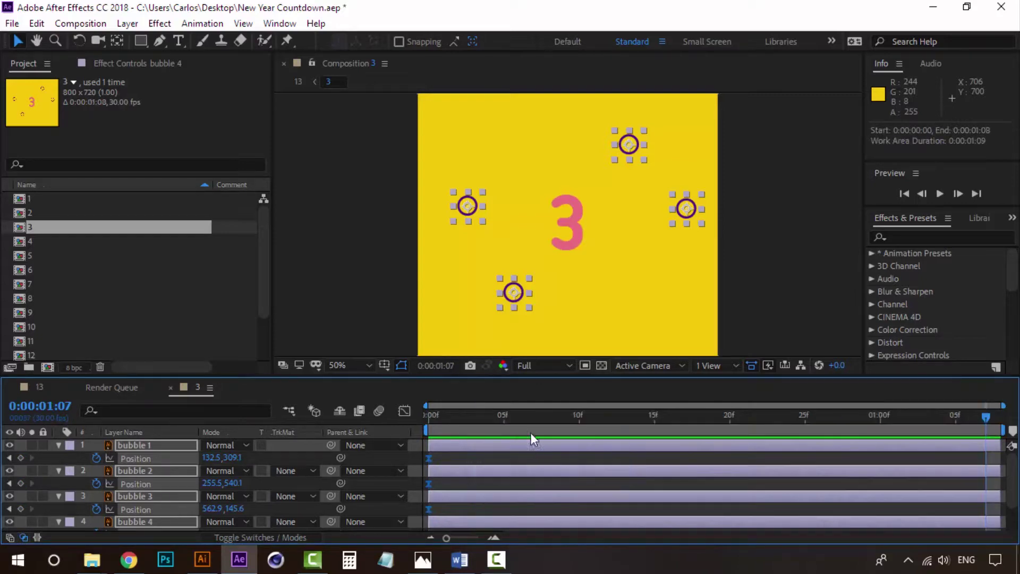
left_click_drag(623, 418, 654, 417)
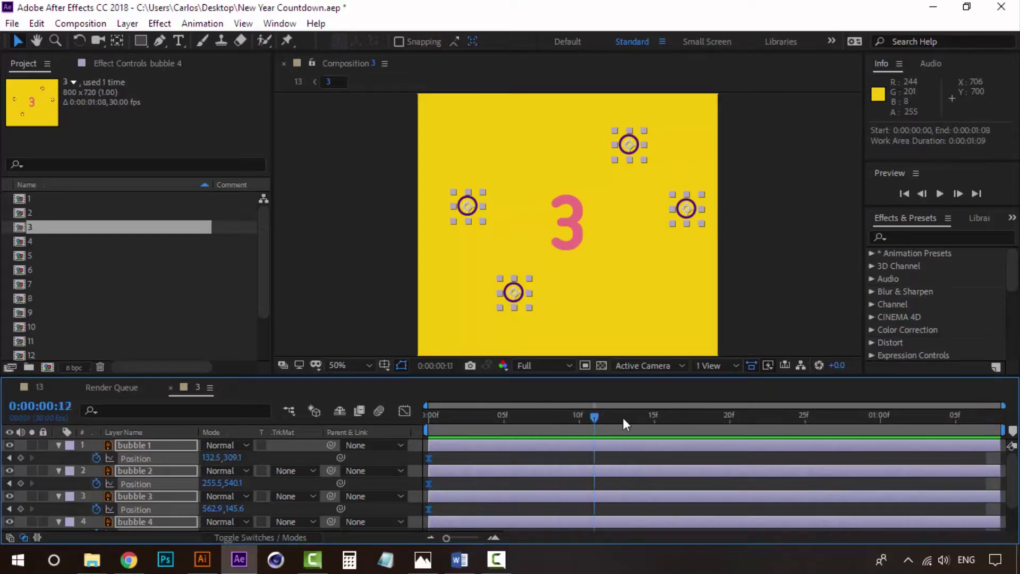
- At frame 15, move bubbles 1 and 4 upward and bubbles 2 and 3 downward
left_click(740, 280)
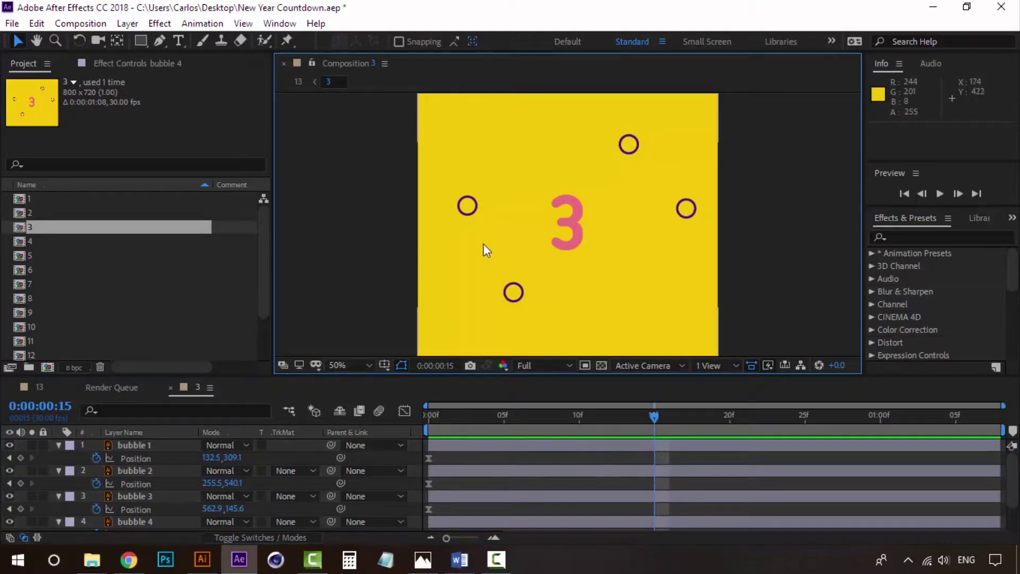
left_click_drag(474, 215, 474, 172)
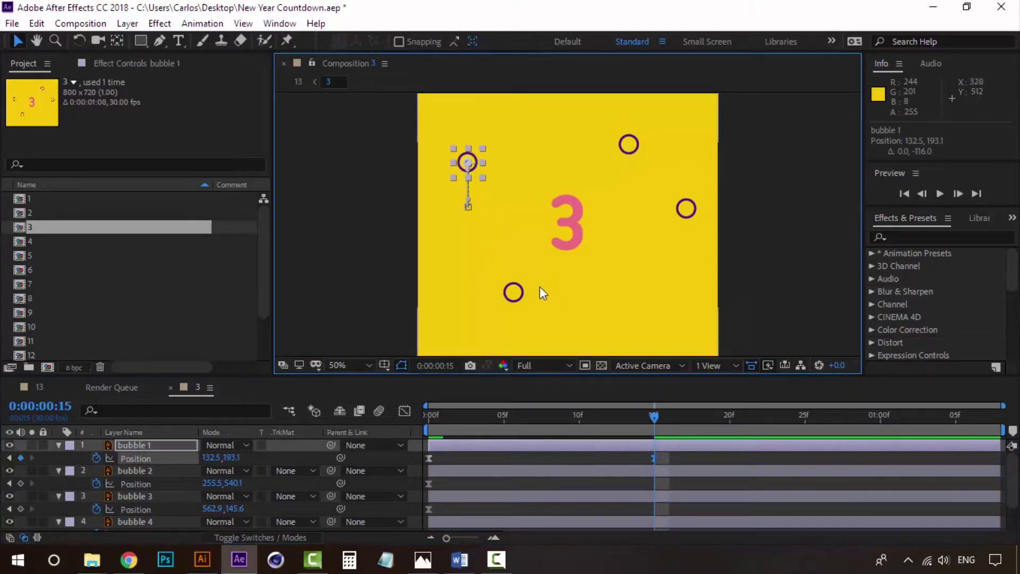
left_click_drag(513, 293, 513, 323)
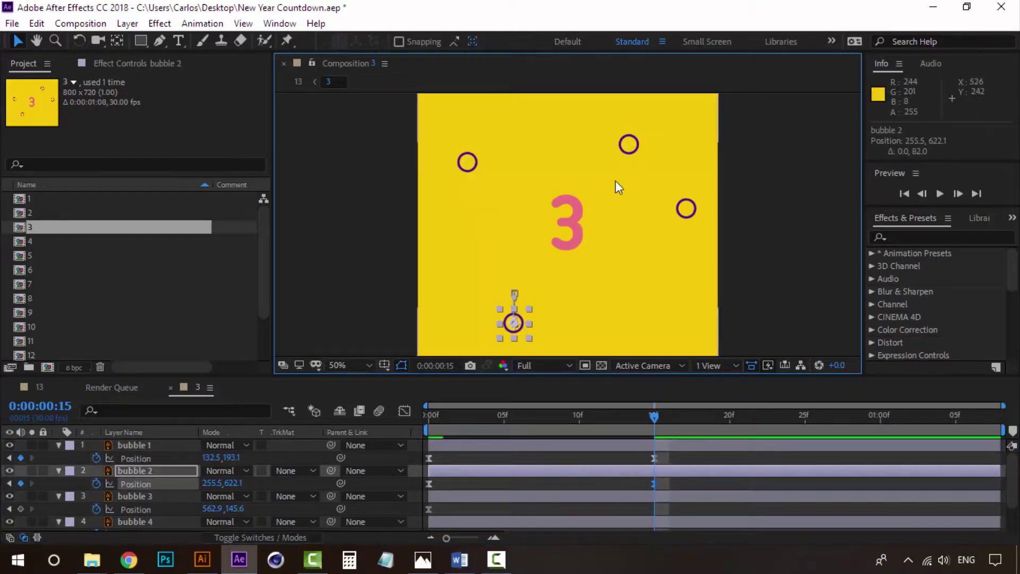
left_click_drag(629, 144, 629, 182)
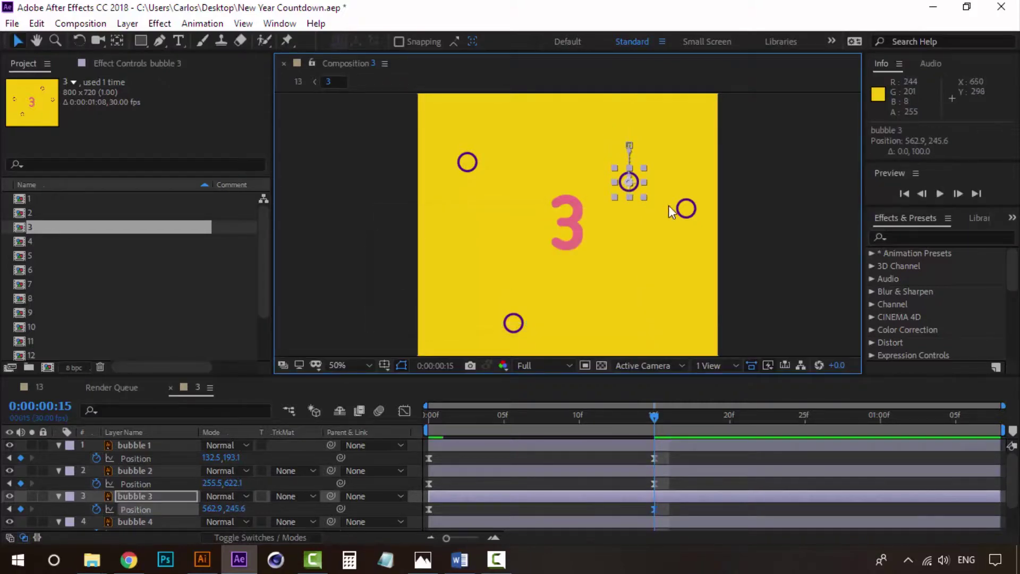
left_click_drag(685, 209, 686, 143)
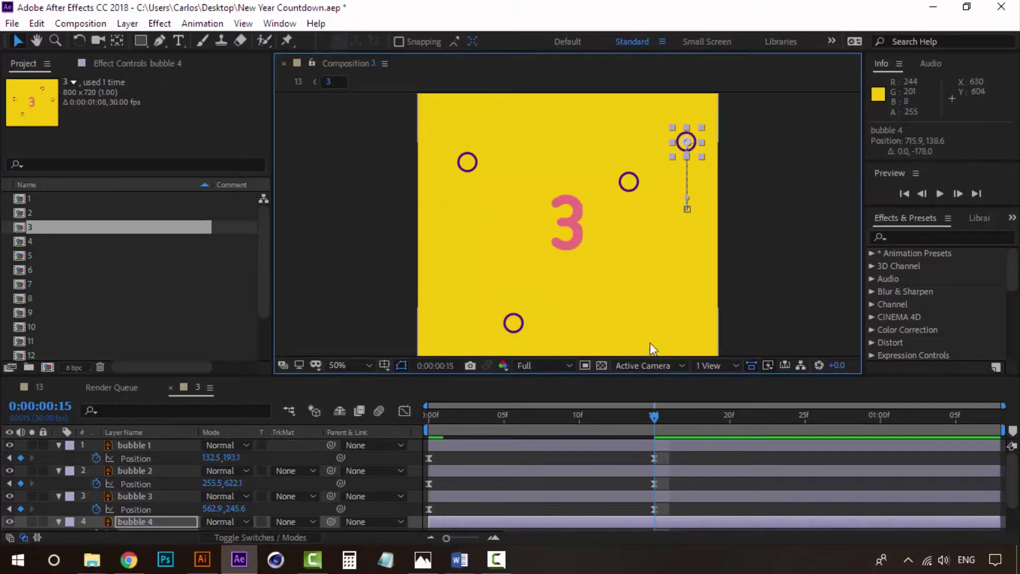
mouse_move(649, 413)
left_mouse_down()
mouse_move(629, 413)
mouse_move(908, 410)
left_mouse_up()
- Paste each bubble's starting Position keyframe at 1:02 so all four return home
left_click(428, 455)
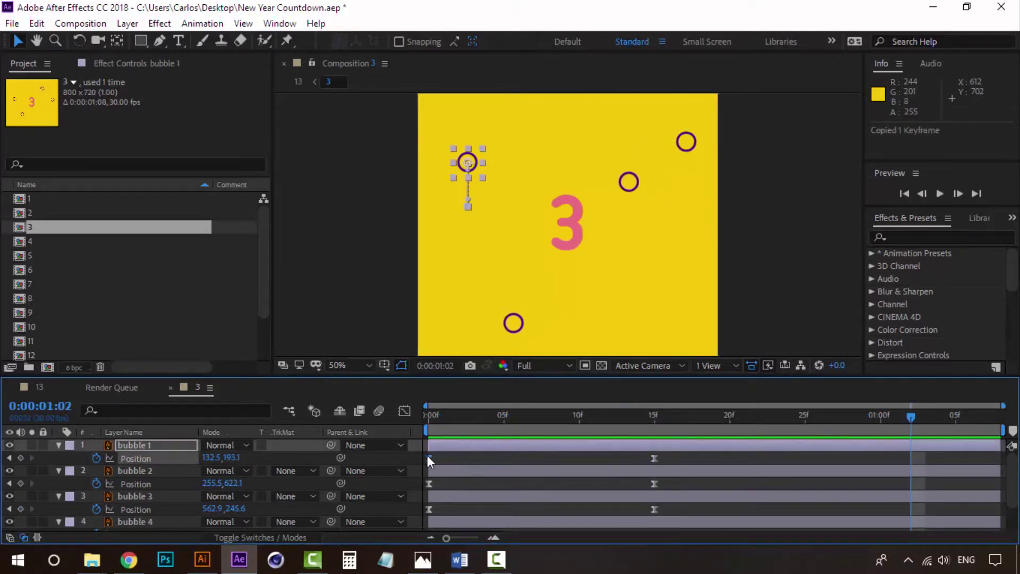
key("ctrl+v")
left_click(428, 483)
key("ctrl+v")
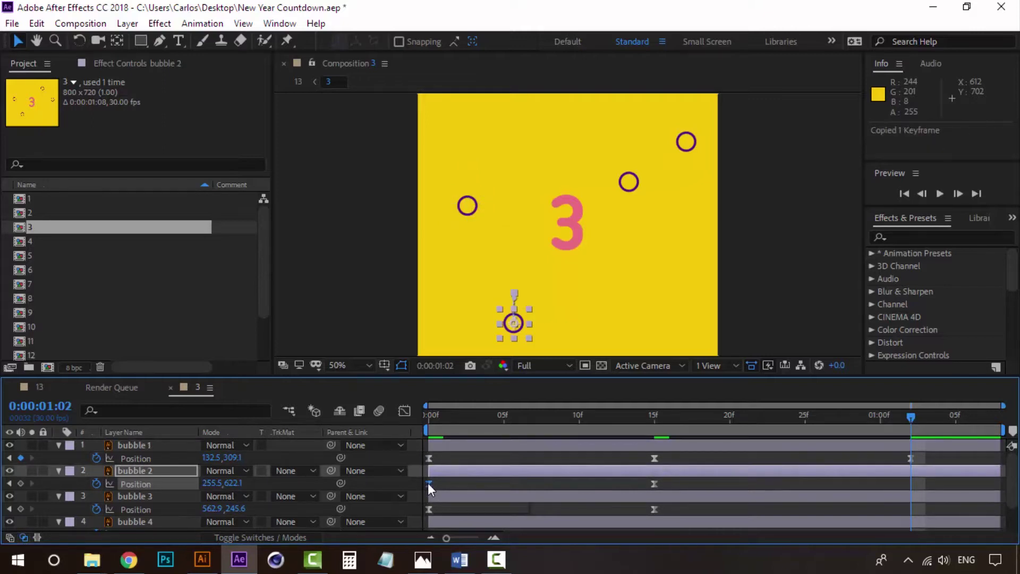
left_click(430, 509)
key("ctrl+c")
key("ctrl+v")
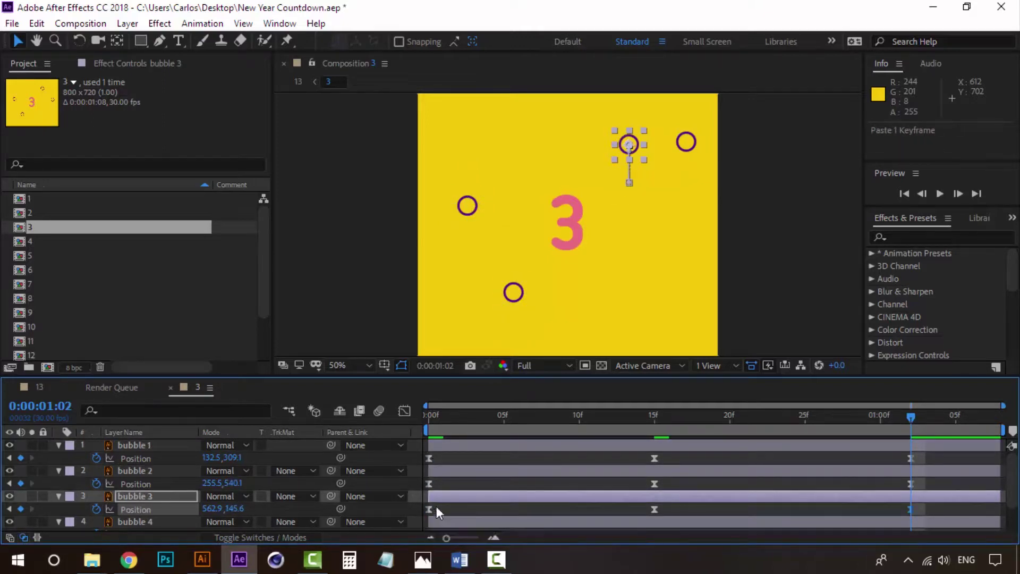
scroll(435, 505, "down", 1)
left_click(430, 498)
key("ctrl+c")
key("ctrl+v")
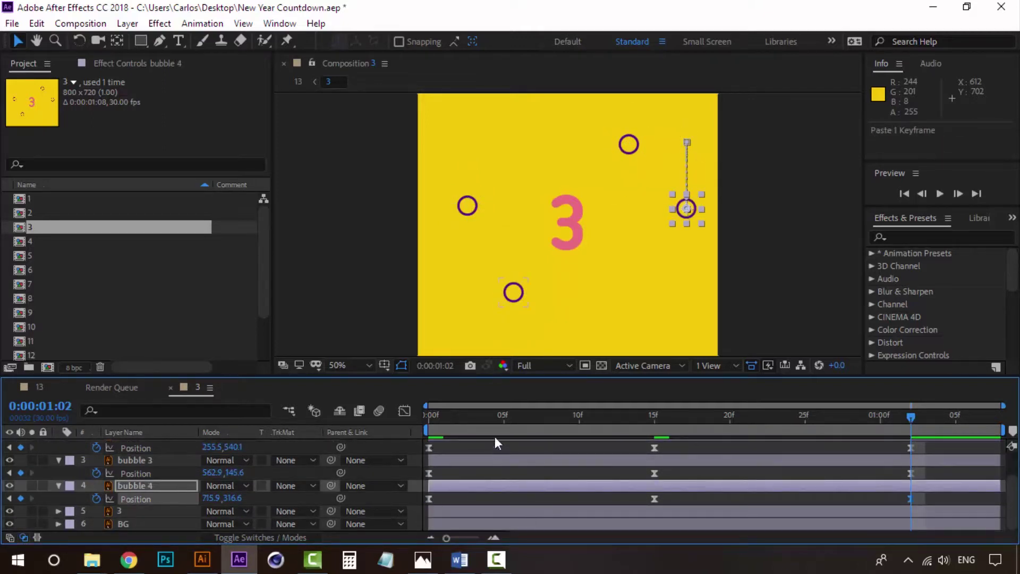
- Preview the bubble animation from the start of the comp
left_click(432, 412)
key("space")
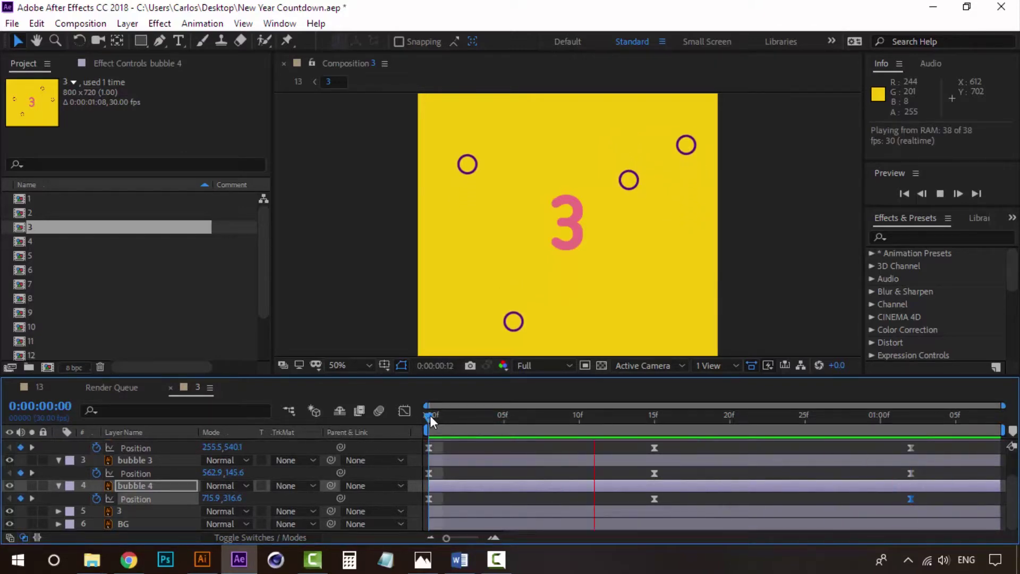
key("space")
- In comp 13, preview the transition from the 3 scene into the two scene
left_click(39, 387)
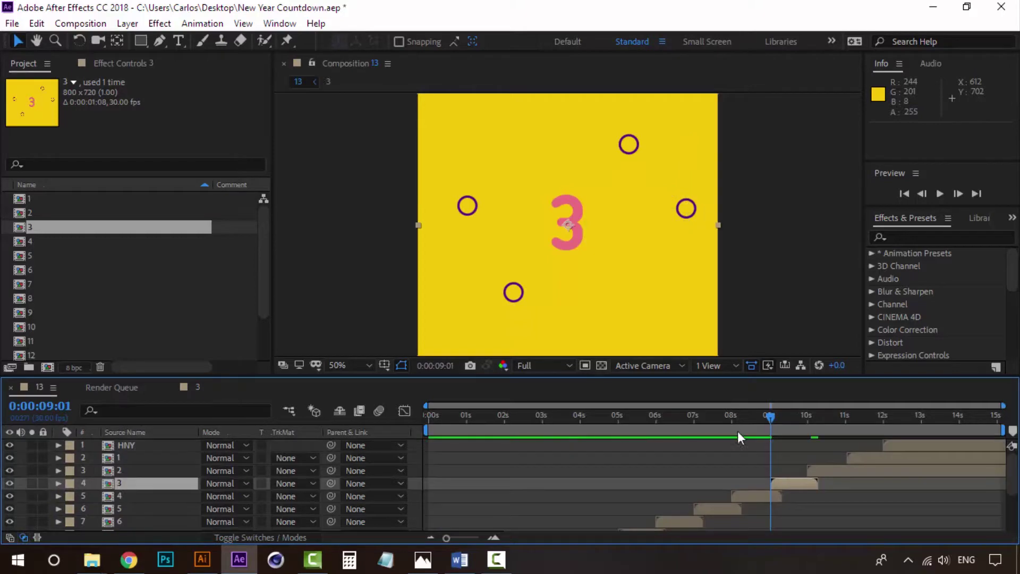
left_click_drag(761, 419, 751, 417)
key("space")
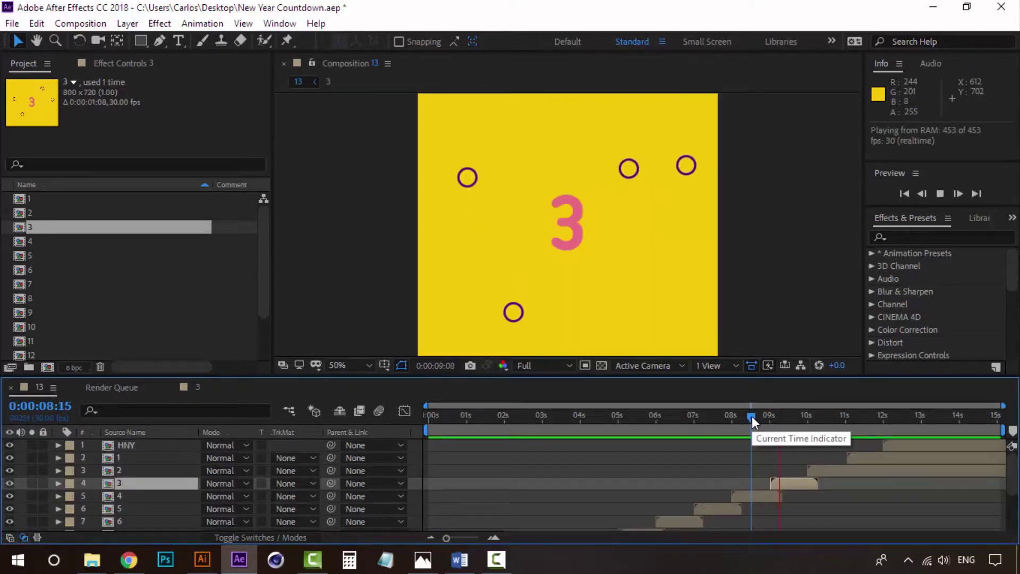
left_click_drag(789, 415, 817, 416)
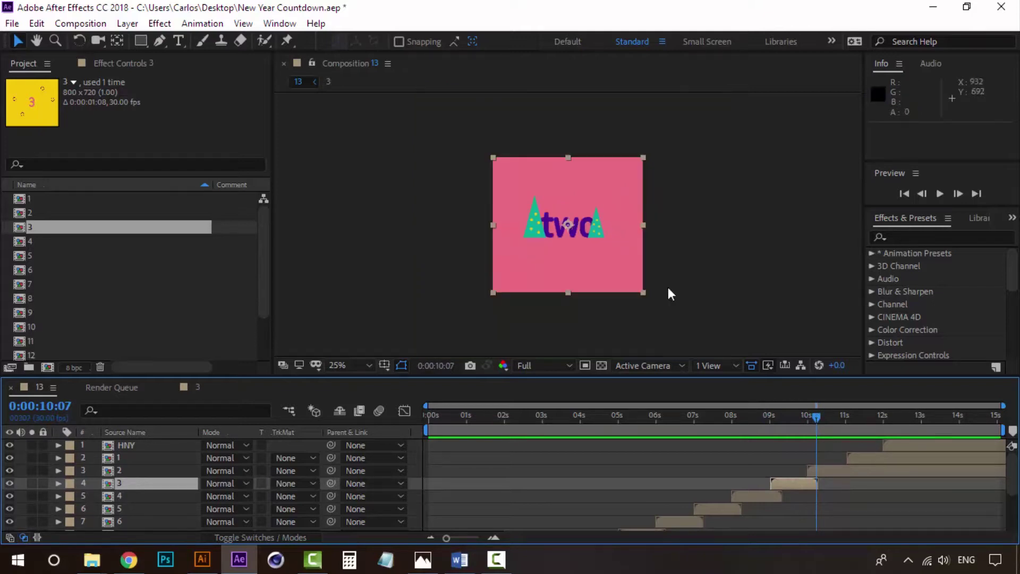
- Close the number 3 comp and select the layer holding the two precomp
left_click(191, 394)
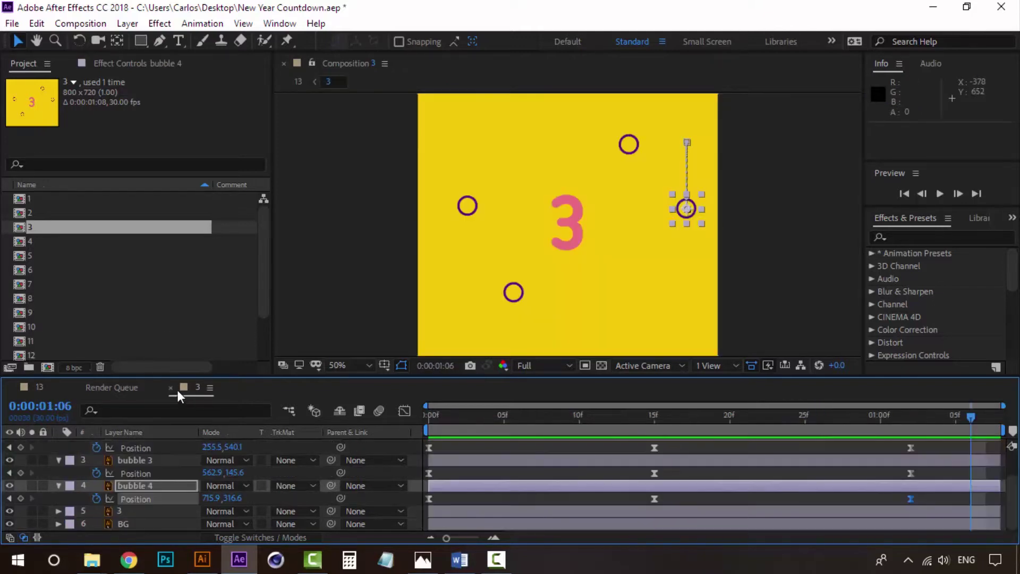
left_click(171, 388)
left_click(52, 392)
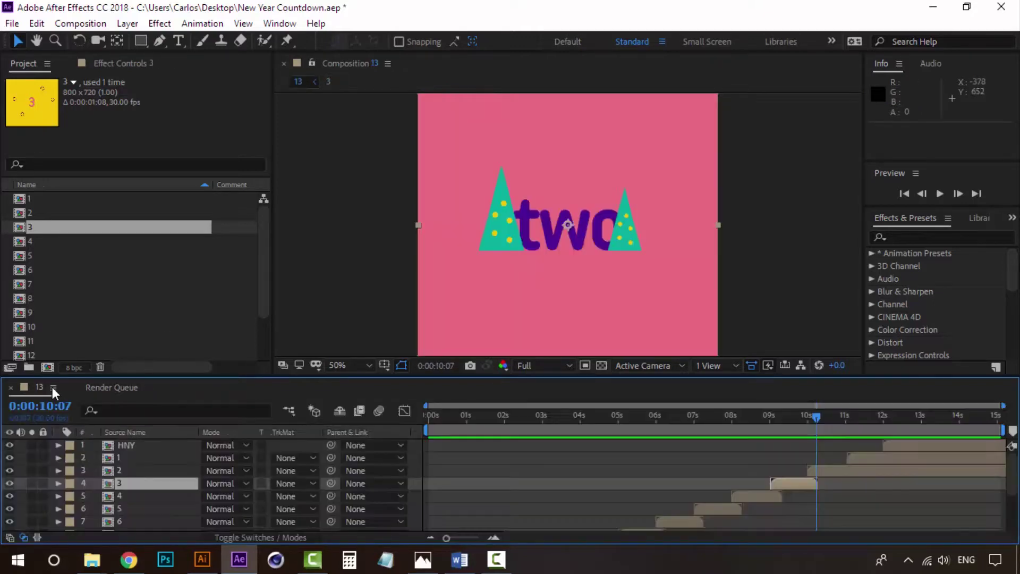
left_click(119, 471)
- Open the two precomp and trim it to a work area ending at 1:07
double_click(119, 471)
left_click_drag(480, 418, 476, 417)
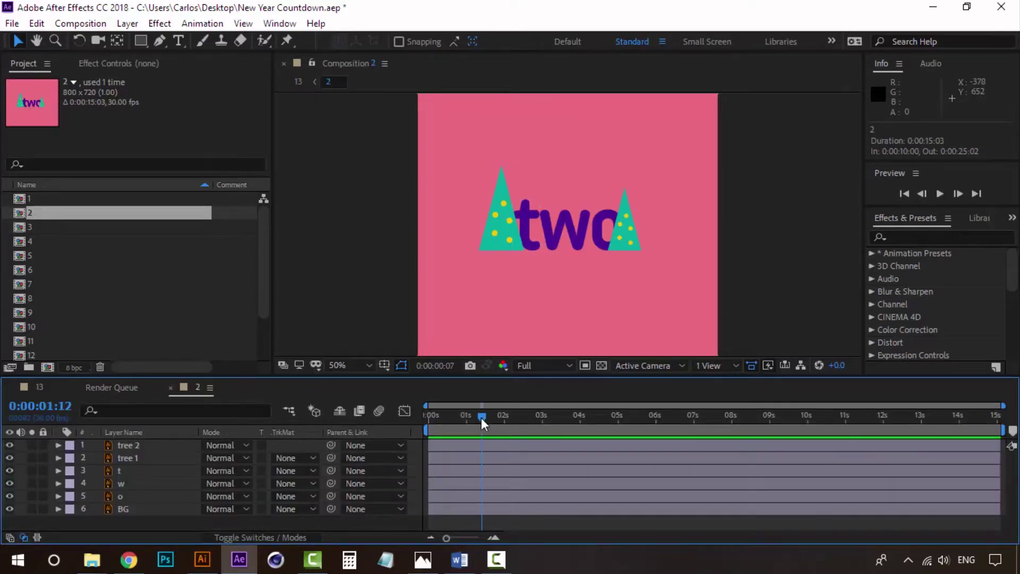
key("n")
right_click(469, 429)
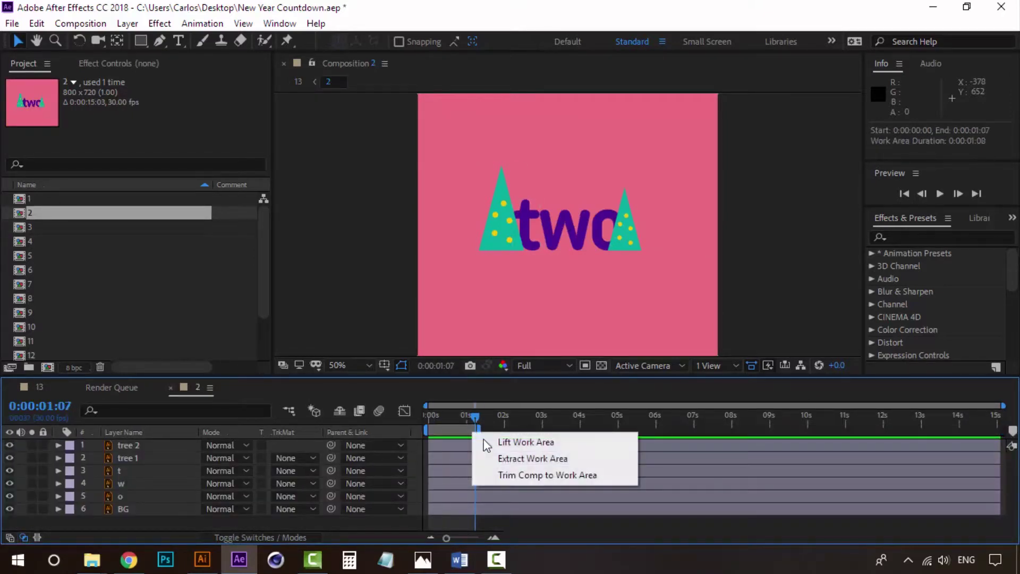
left_click(481, 475)
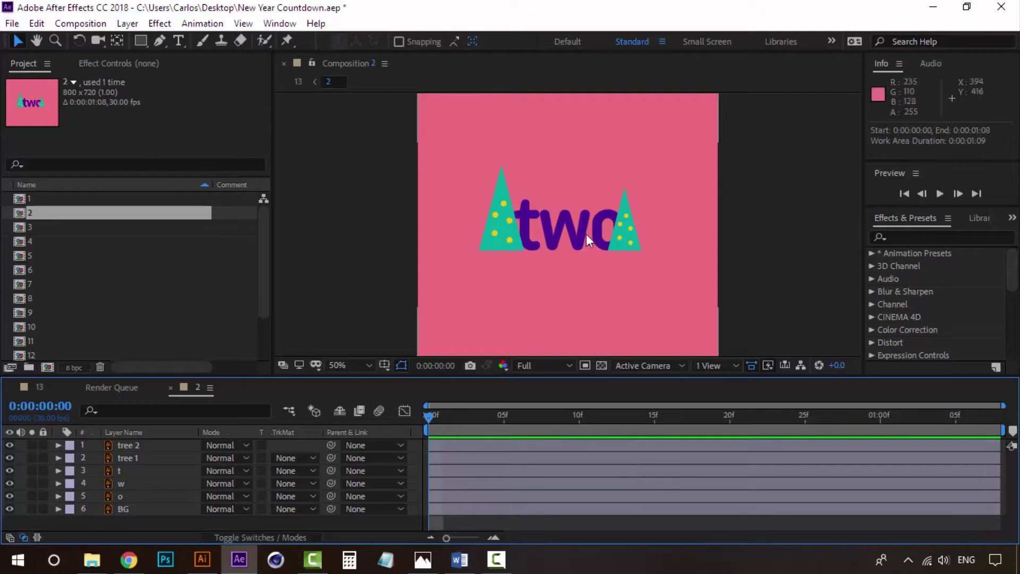
- Reveal Position for the t and o letter layers, moving o above w
scroll(586, 234, "up", 2)
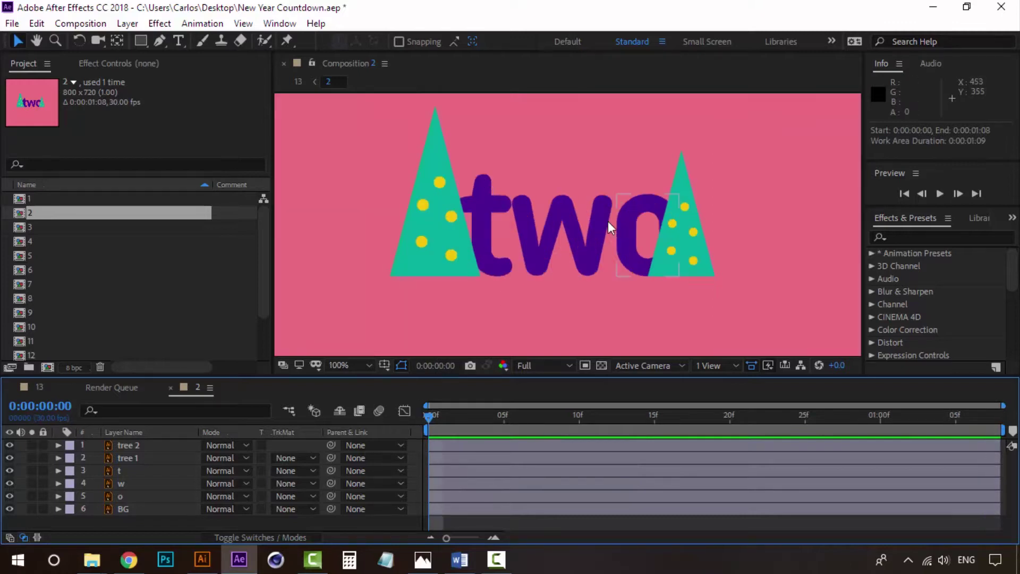
left_click(155, 471)
left_click(144, 484)
left_click(135, 497)
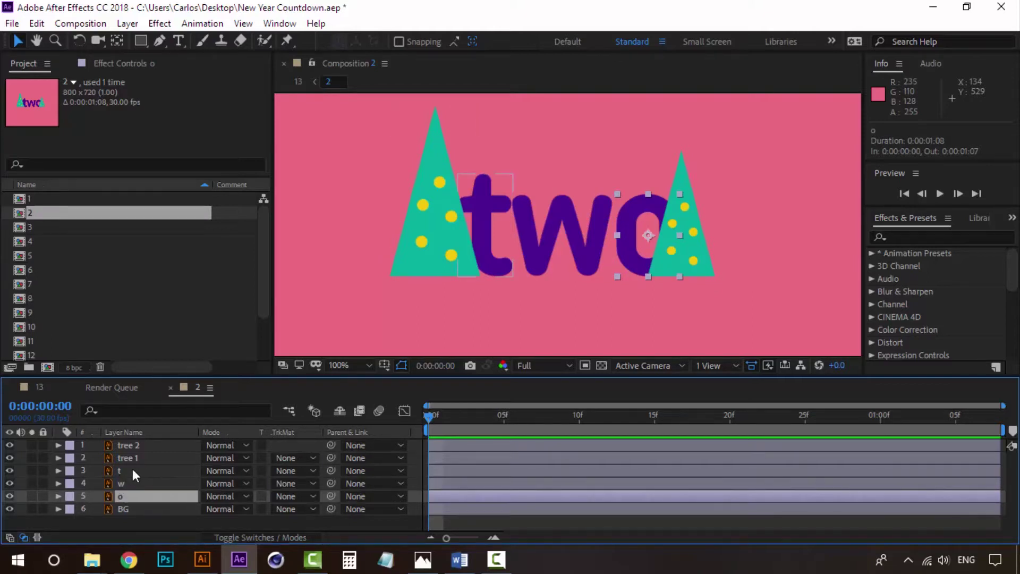
left_click(133, 469)
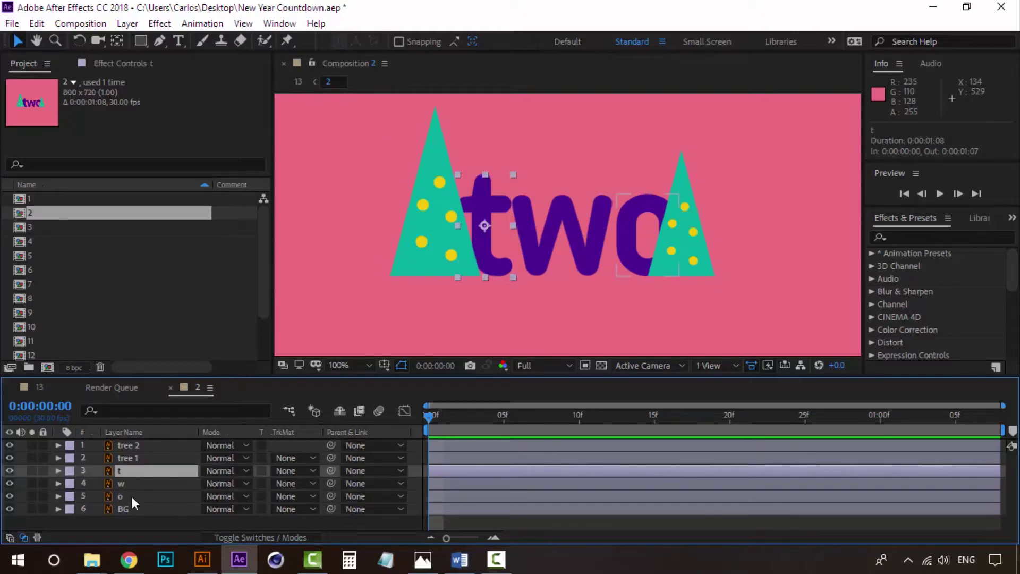
key("p")
left_click(124, 511)
key("p")
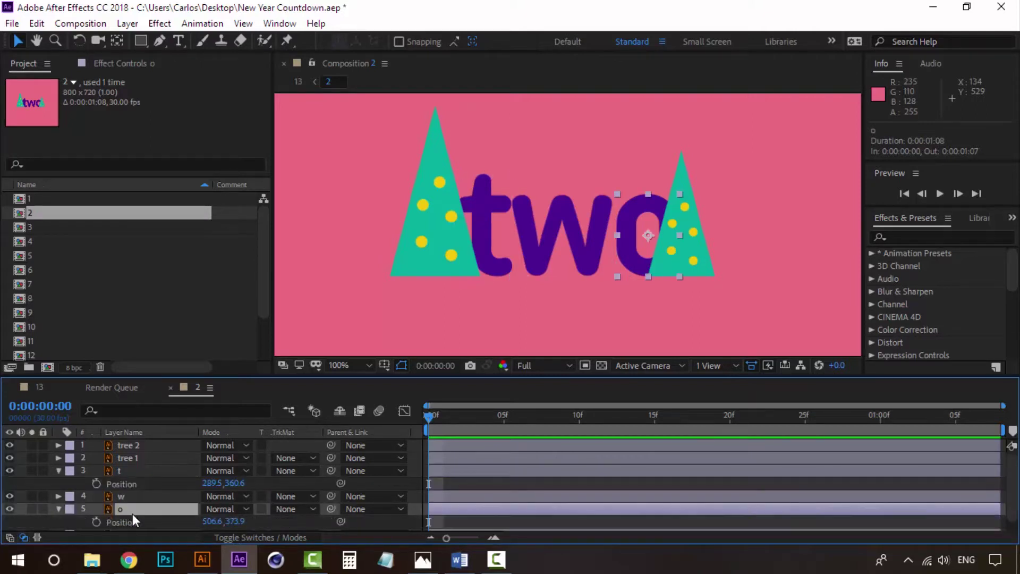
left_click_drag(132, 514, 132, 490)
- Give t and o Easy Ease Position keyframes at frame 0, plus keyframes at frame 15
left_click(133, 472)
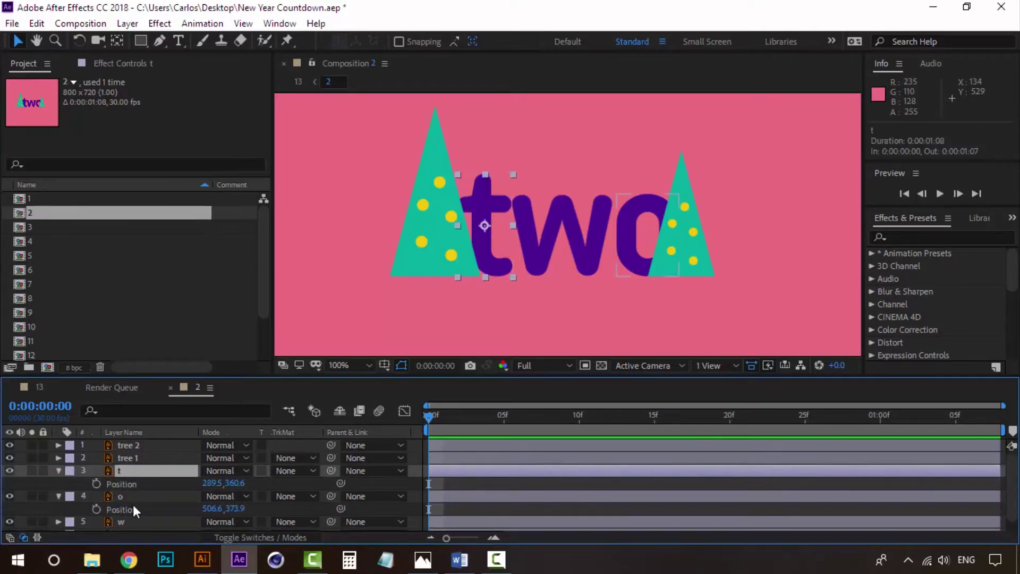
left_click(115, 500, "ctrl")
left_click(97, 509)
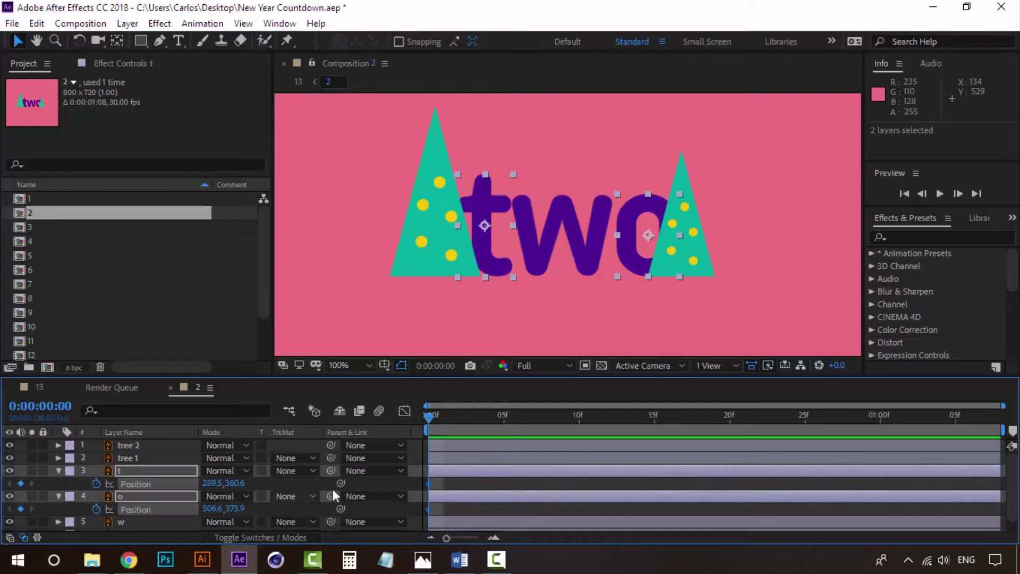
right_click(428, 485)
mouse_move(511, 474)
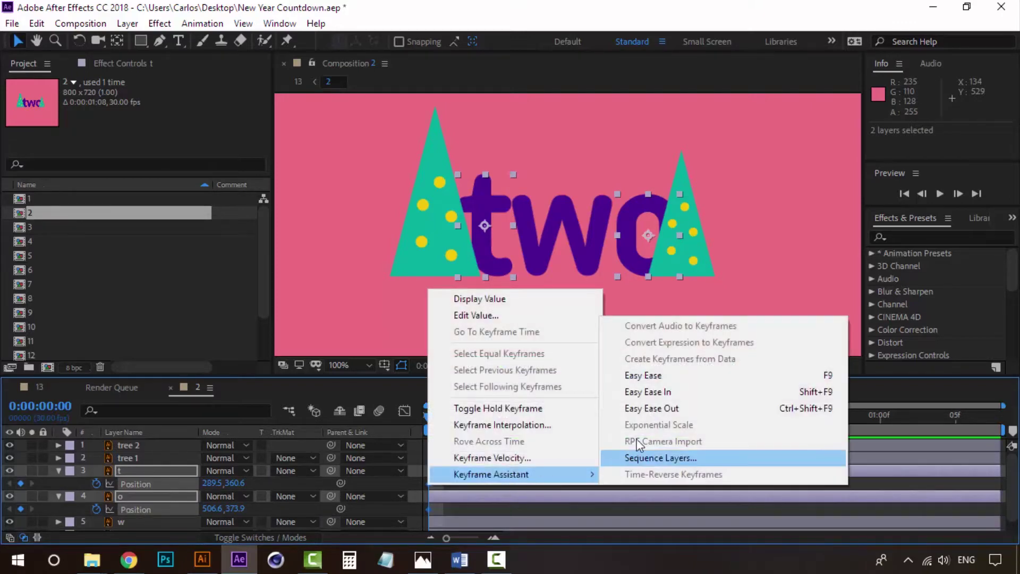
left_click(678, 375)
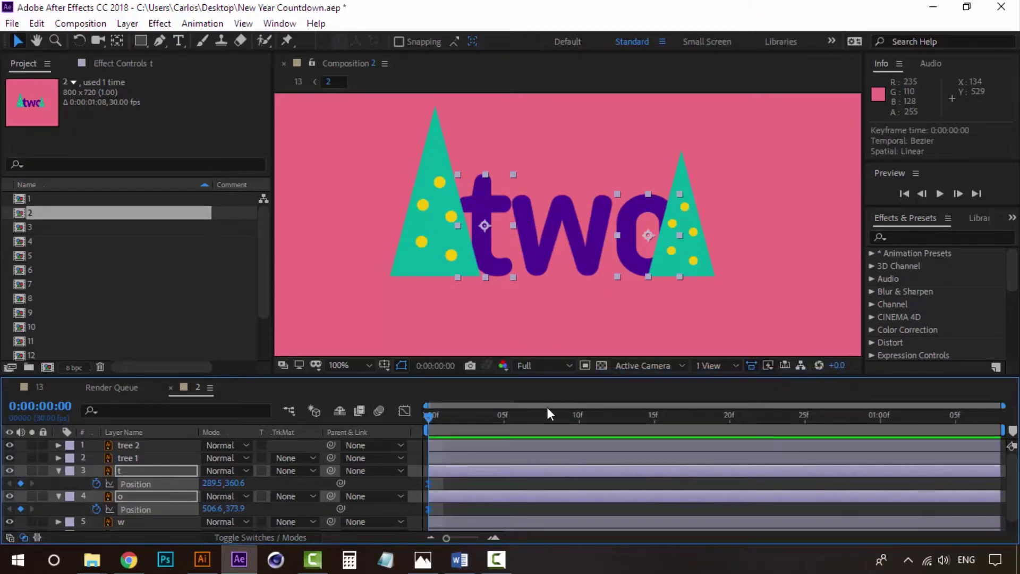
left_click(654, 420)
left_click(20, 483)
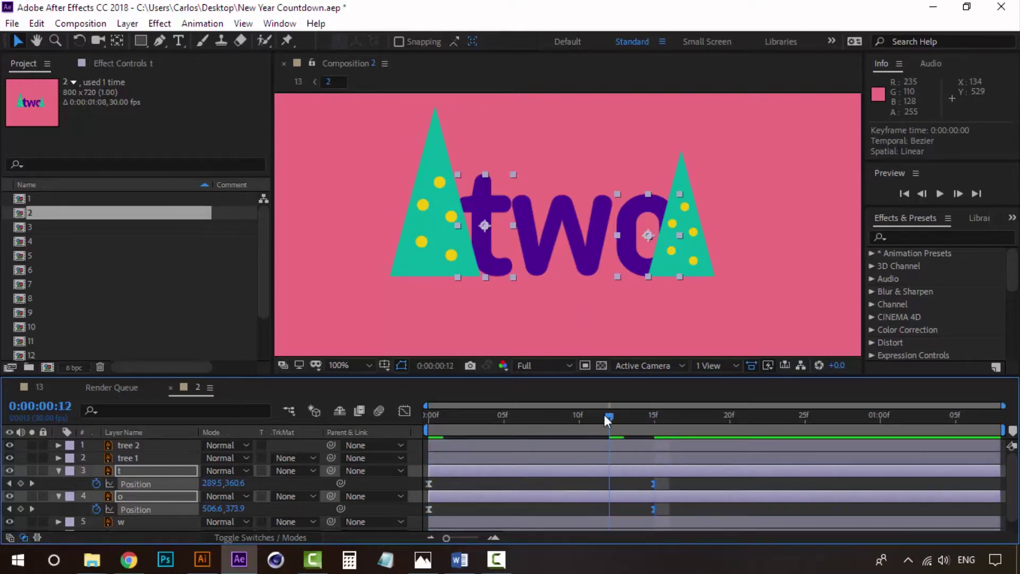
left_click_drag(608, 420, 415, 414)
- At frame 0, slide t right and o left so both bunch at the word's centre
left_click(359, 180)
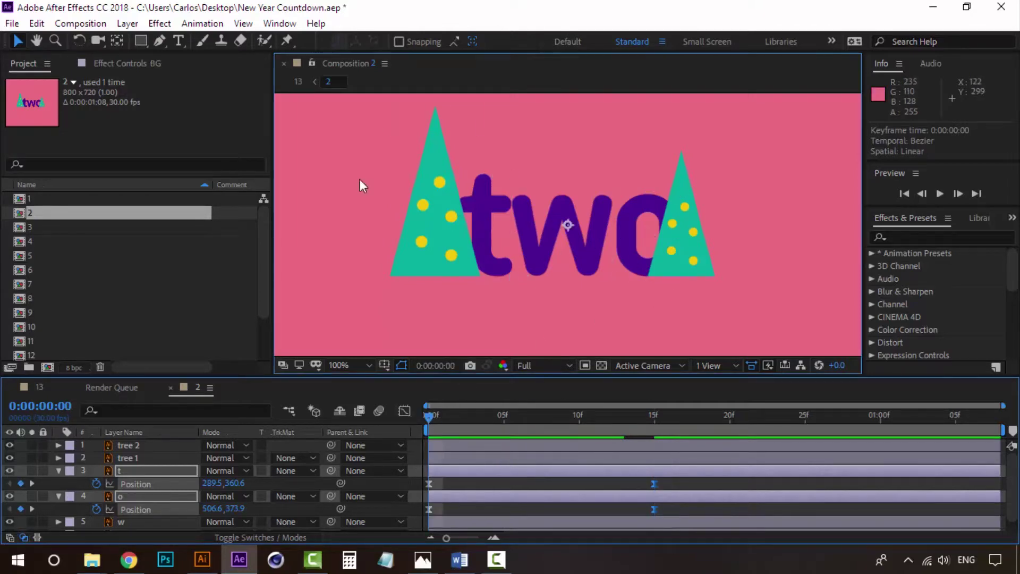
left_click(134, 469)
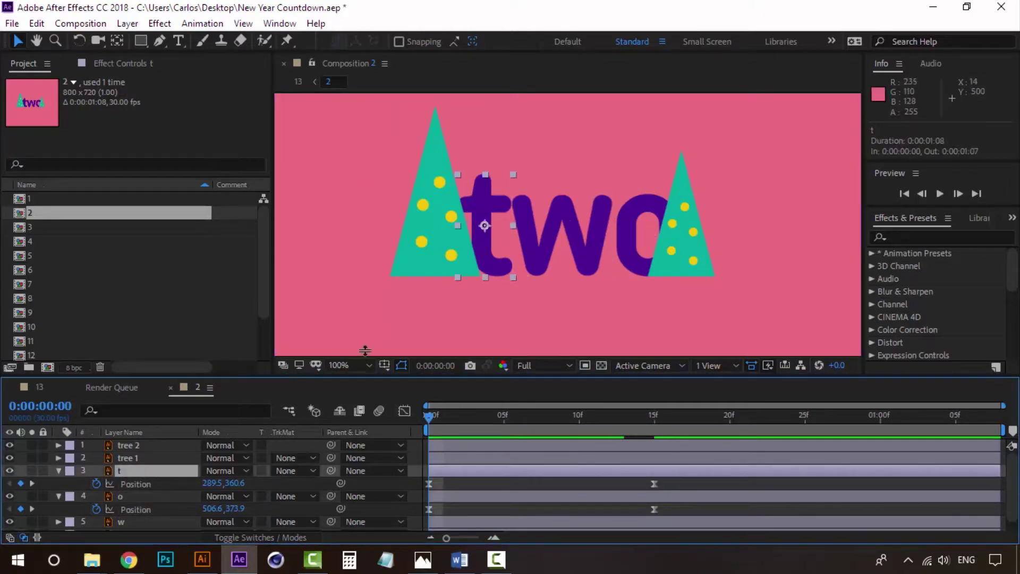
left_click_drag(489, 201, 564, 200)
left_click(645, 205)
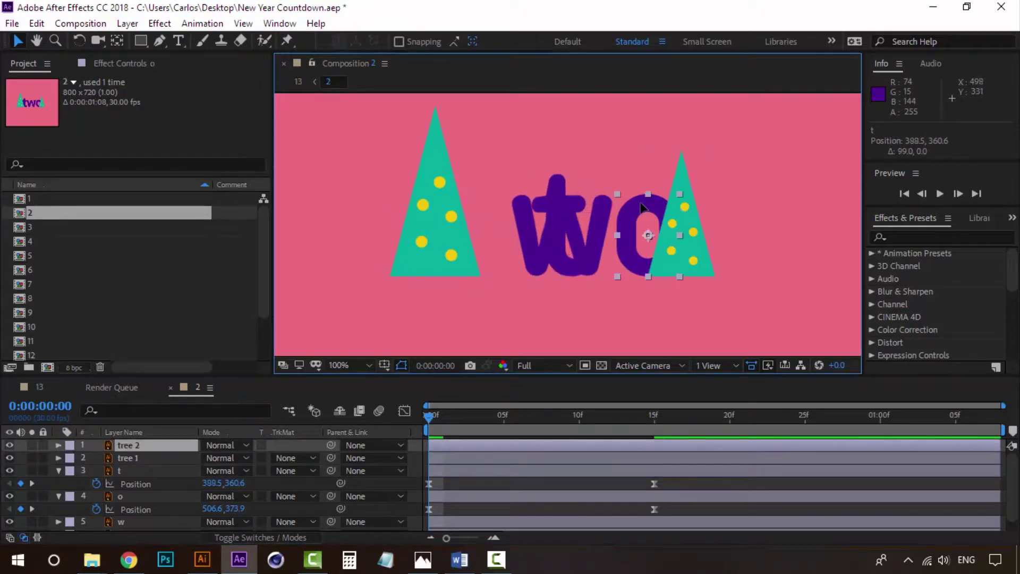
left_click_drag(641, 206, 550, 217)
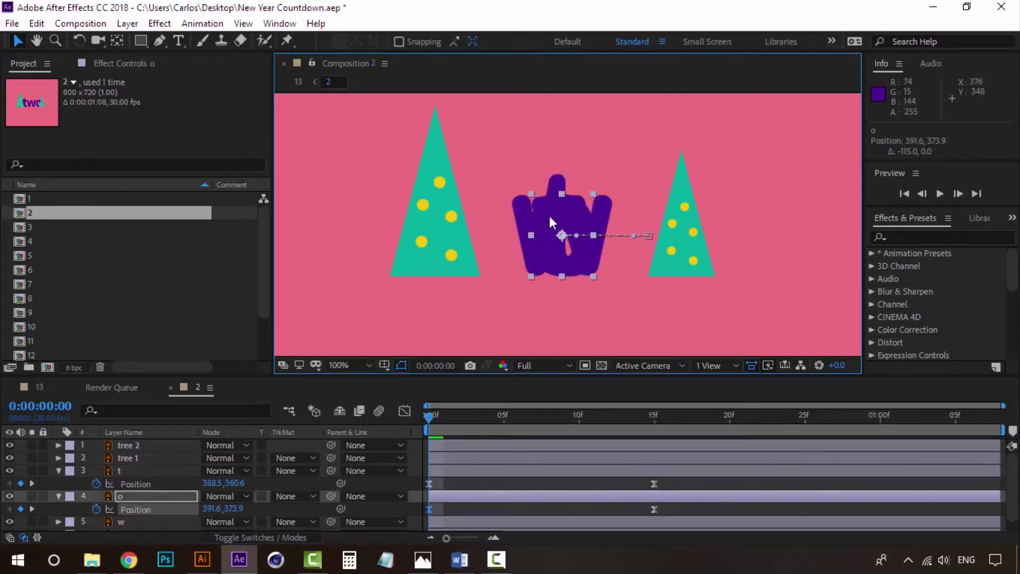
- RAM-preview the letters sliding outward to spell two
left_click(426, 413)
key("space")
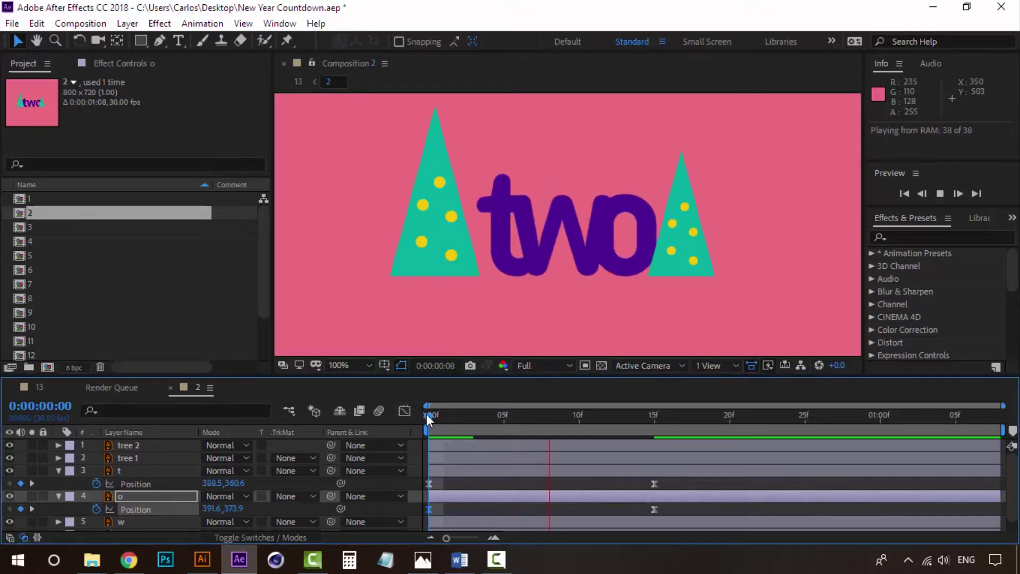
key("space")
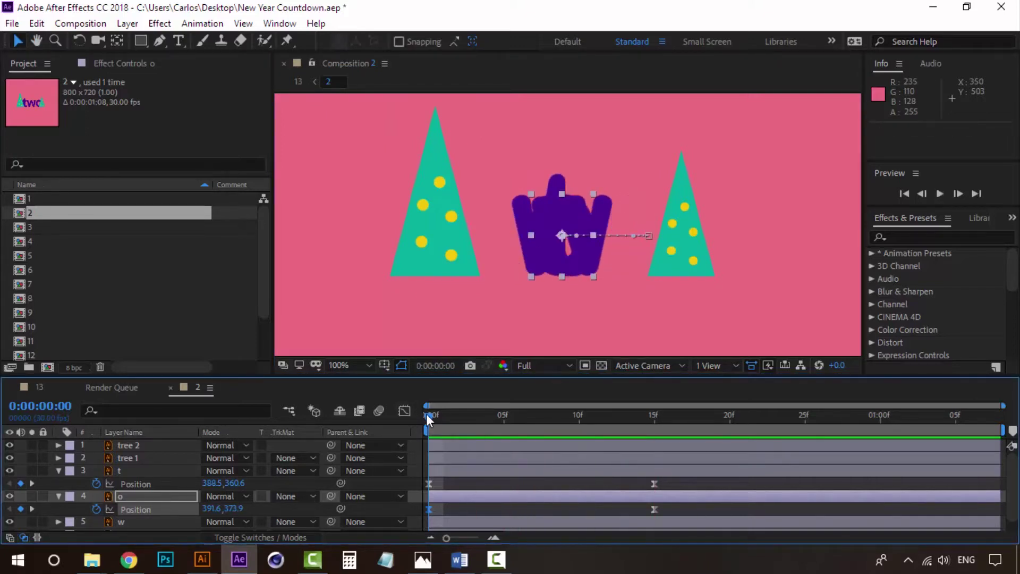
key("space")
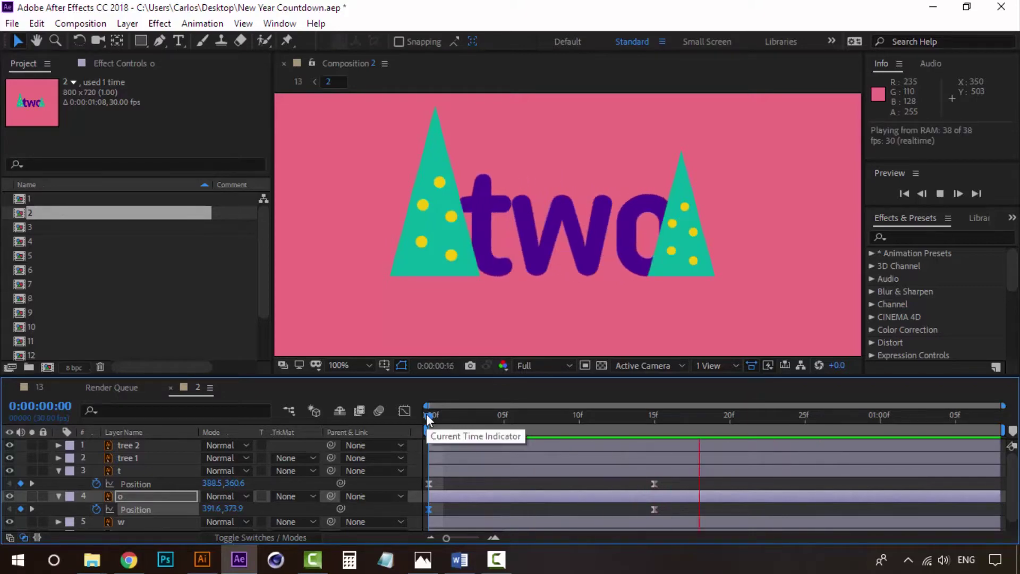
key("space")
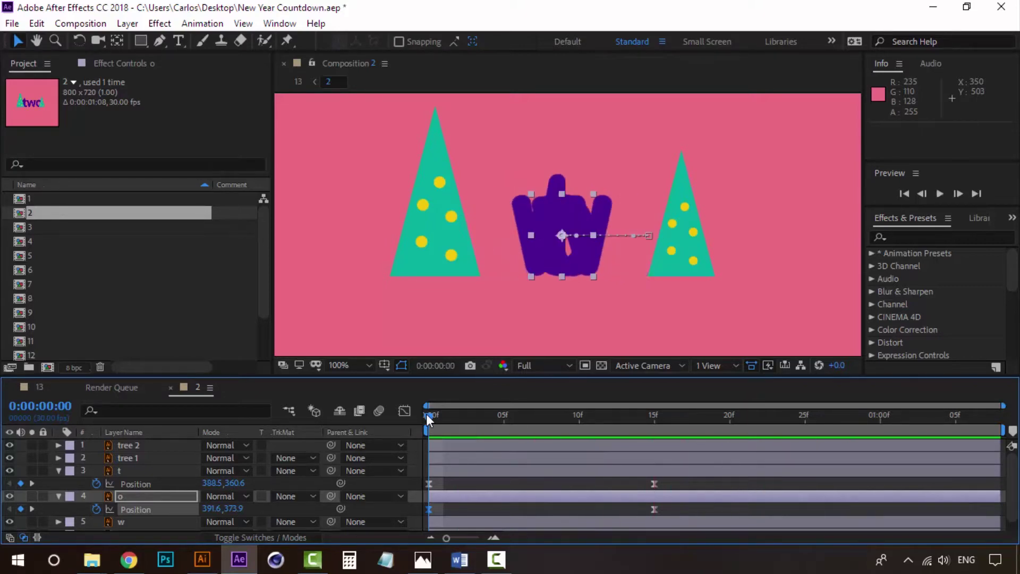
- Collapse the t and o layers' properties
left_click(133, 469)
left_click(138, 458)
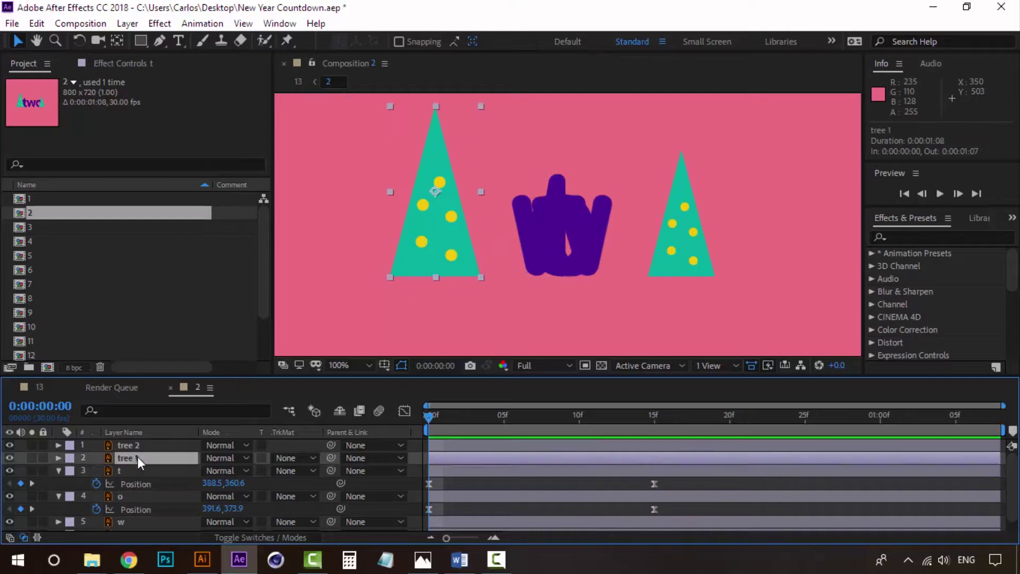
left_click(56, 471)
left_click(57, 483)
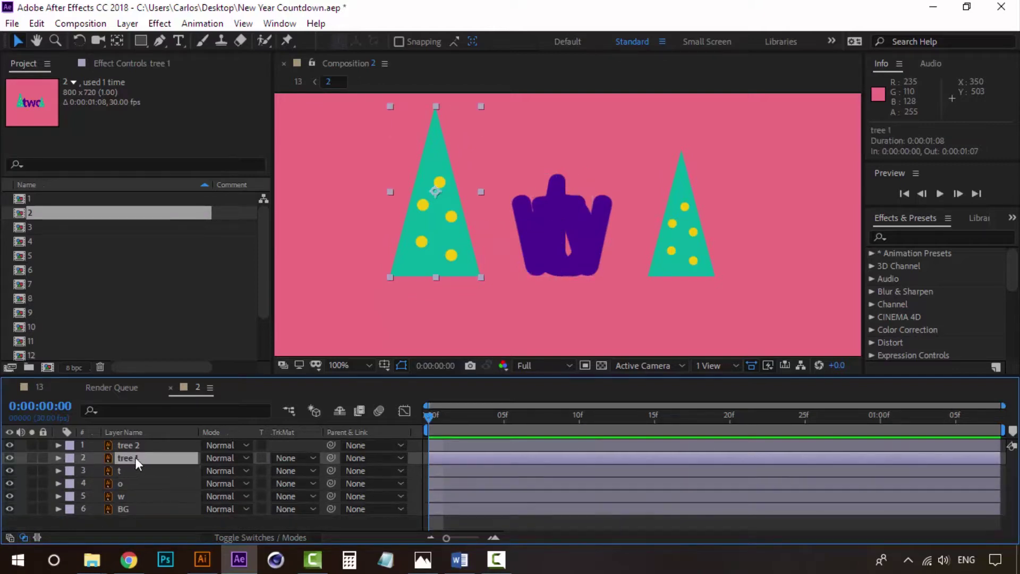
- With the Pan Behind tool, move tree 1's and tree 2's anchor points to their bases
key("y")
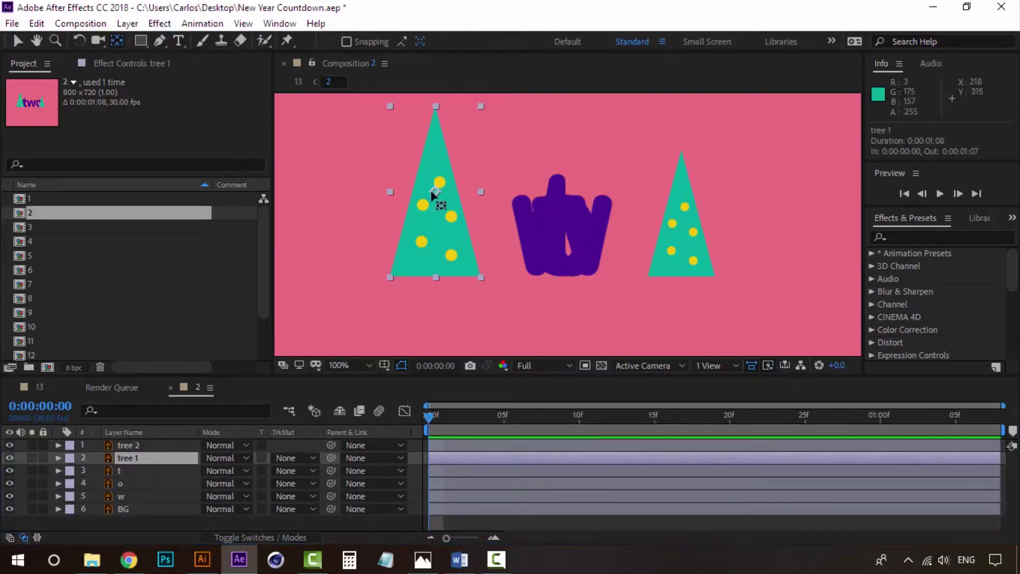
left_click_drag(437, 193, 446, 284)
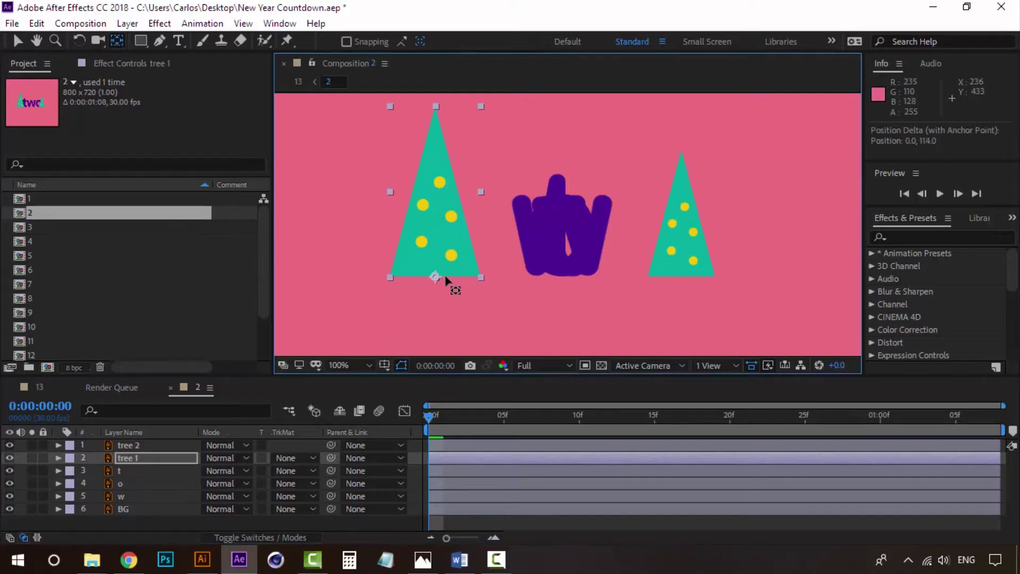
left_click(130, 446)
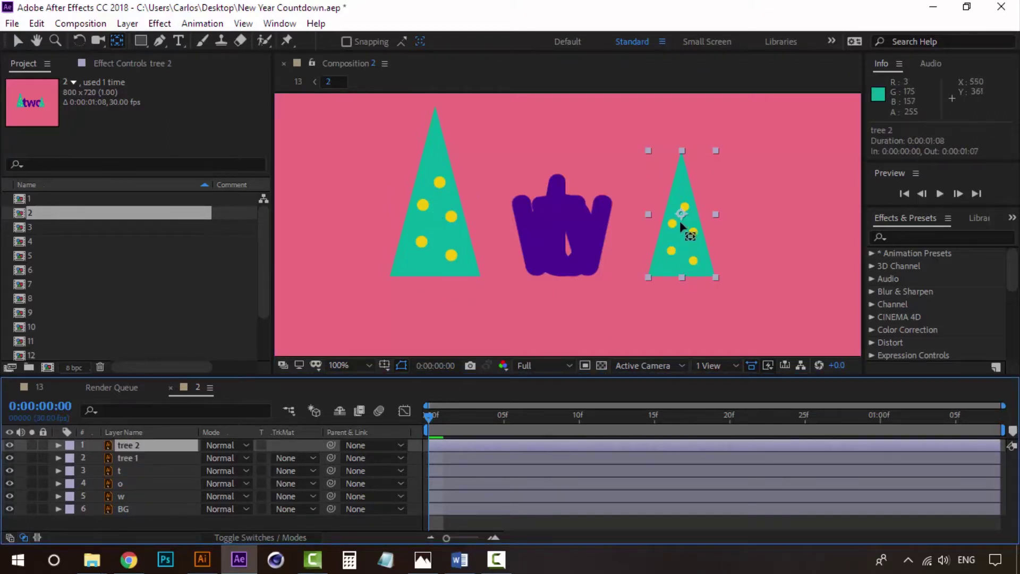
left_click_drag(682, 215, 681, 279)
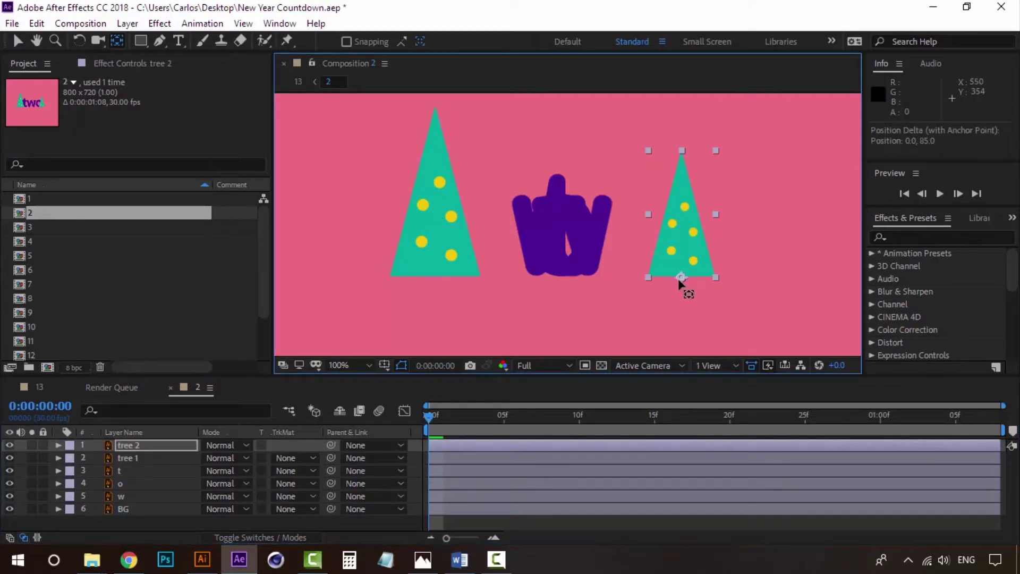
left_click(126, 459, "shift")
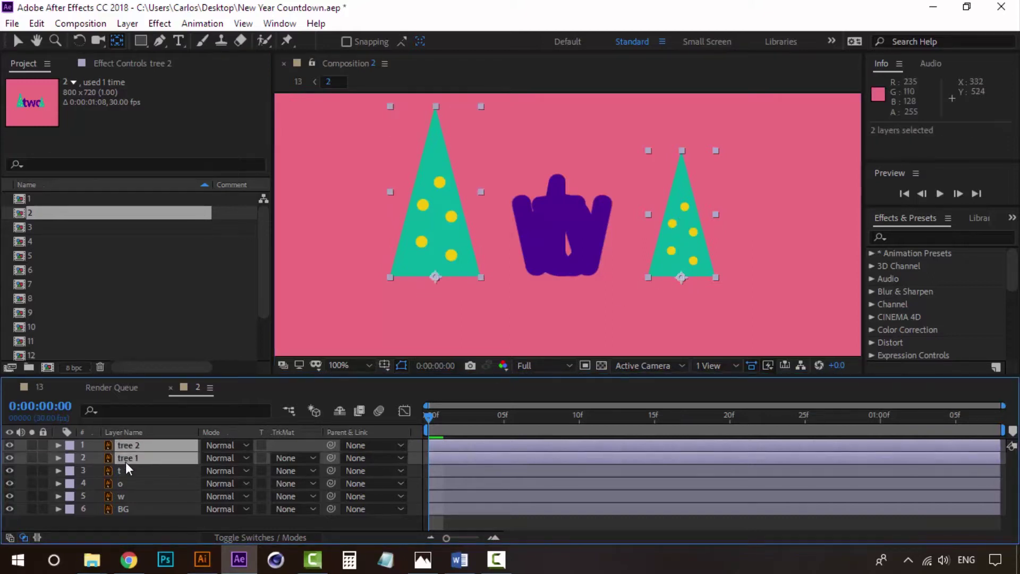
- Add Easy Ease Rotation keyframes to both trees at frame 0
key("r")
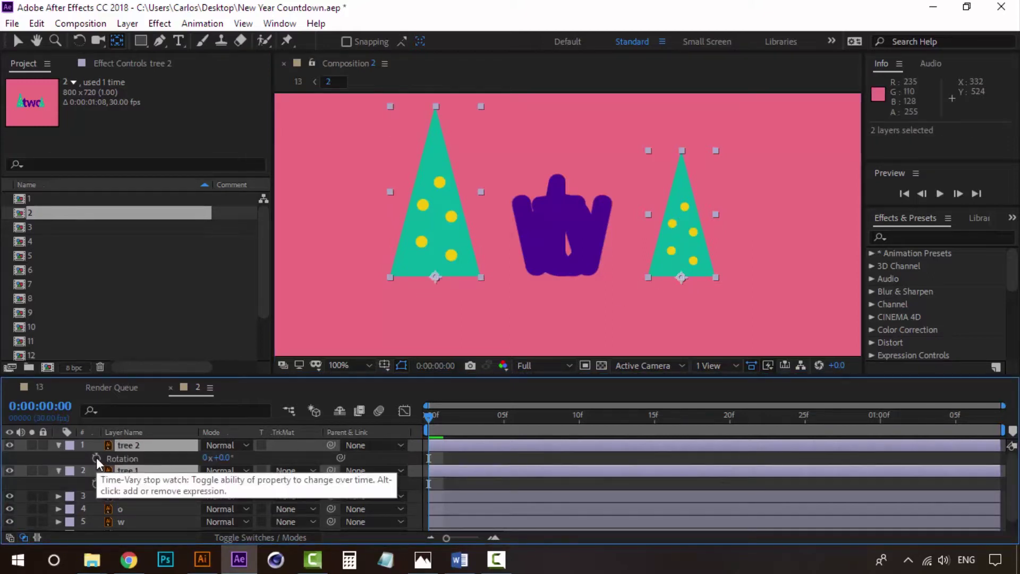
left_click(96, 458)
right_click(430, 463)
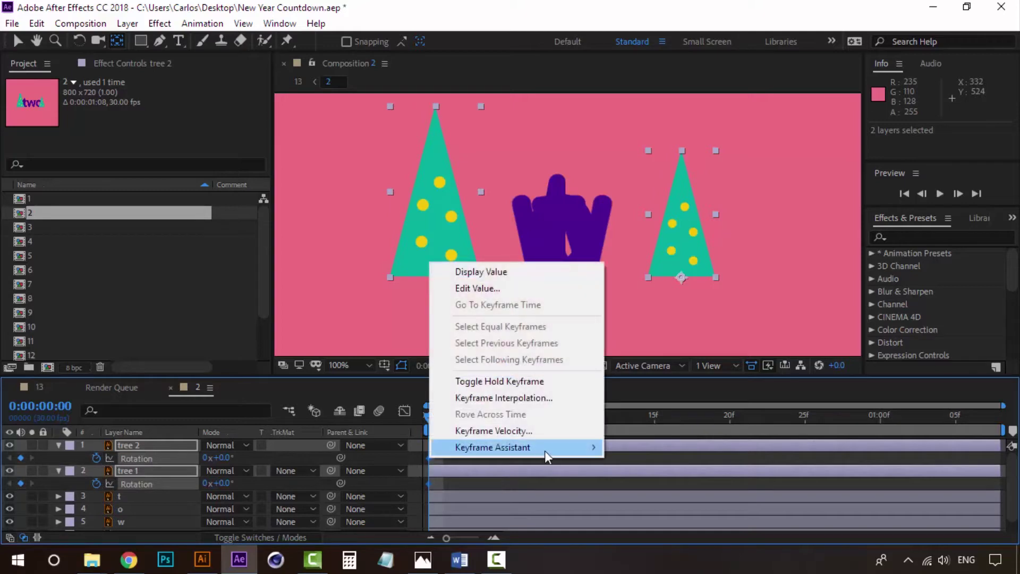
mouse_move(512, 444)
left_click(665, 348)
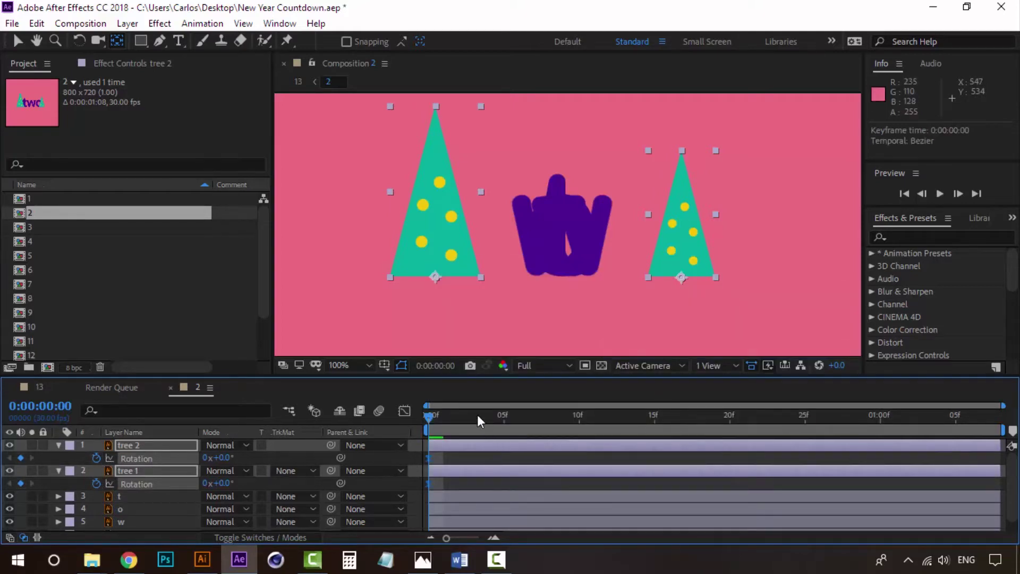
left_click_drag(477, 414, 428, 416)
- Tilt the trees in opposite directions at frame 0, then set tree 2 to -18° and tree 1 to +18° at frame 15
left_click(455, 463)
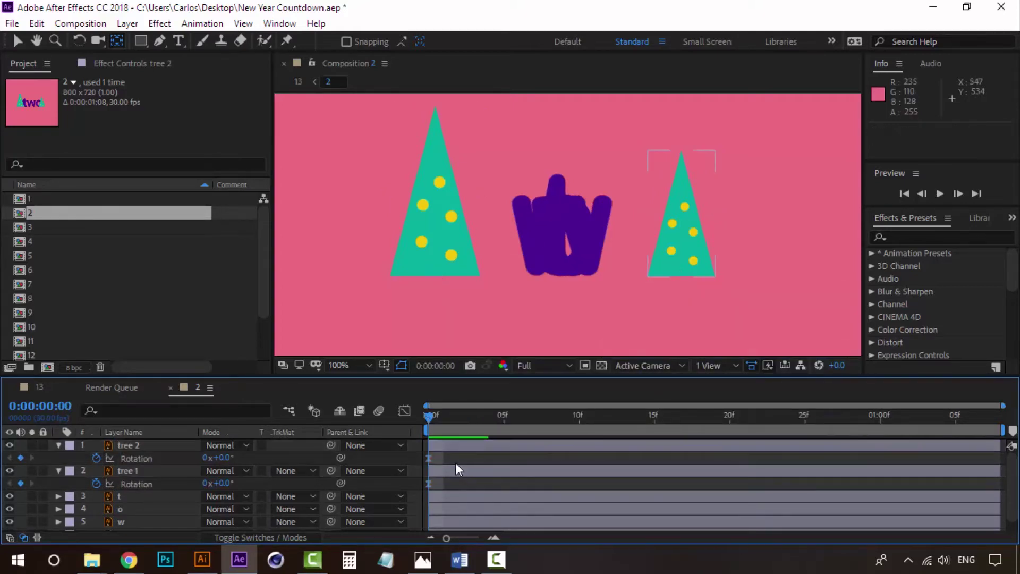
left_click_drag(219, 458, 230, 457)
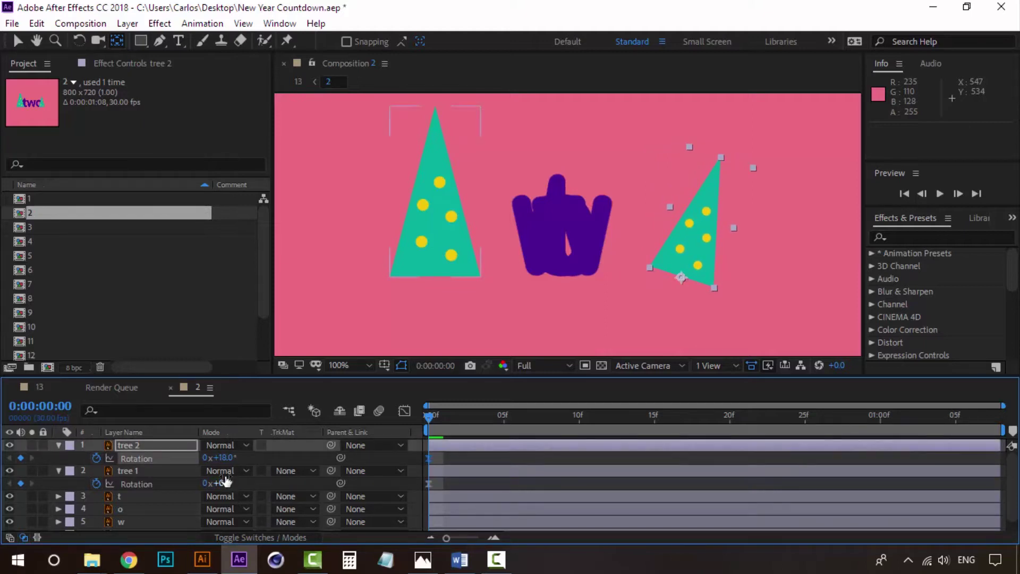
left_click_drag(221, 484, 214, 485)
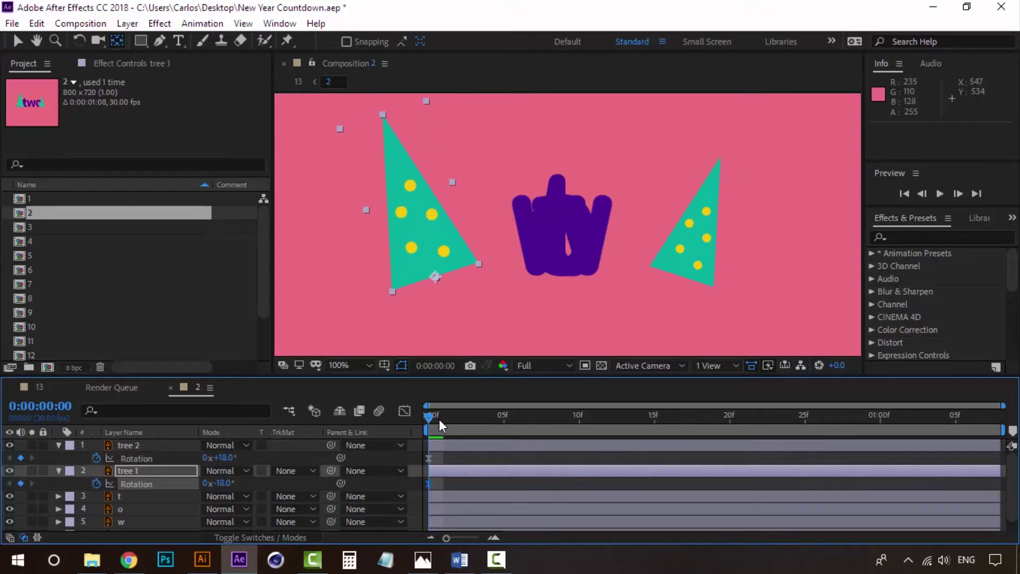
left_click_drag(440, 425, 656, 427)
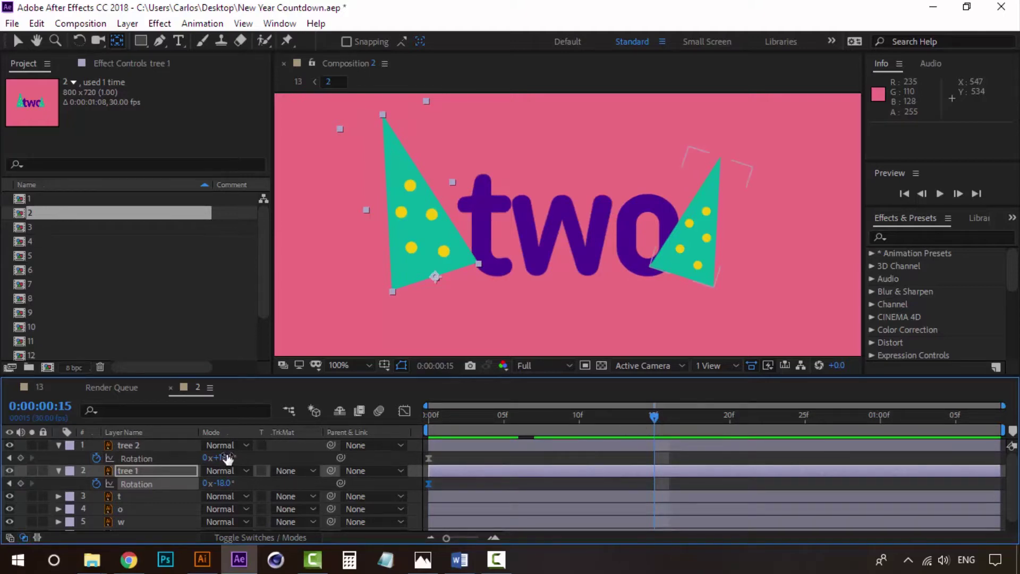
left_click_drag(228, 459, 205, 458)
left_click(222, 458)
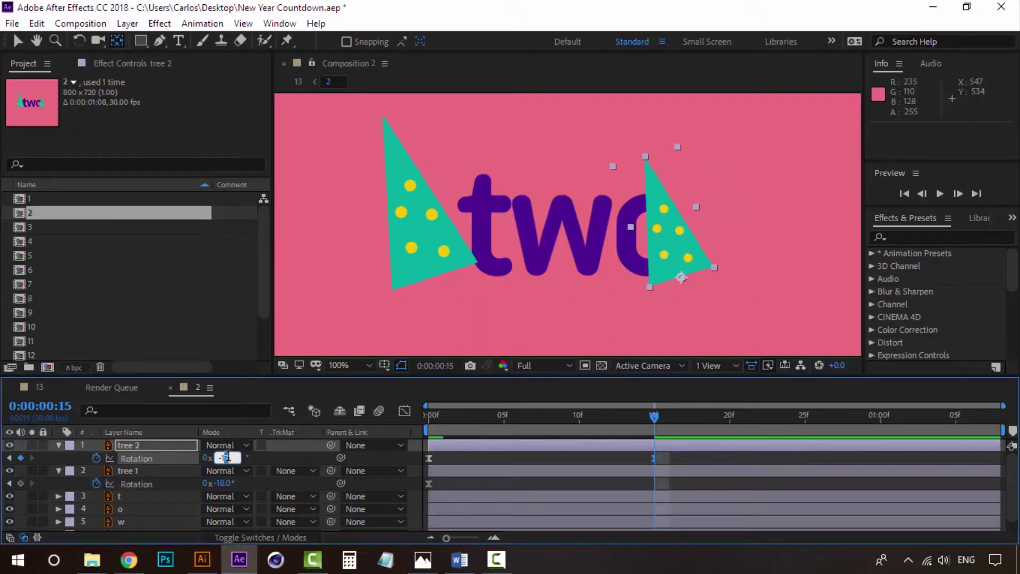
type("-18")
left_click(263, 458)
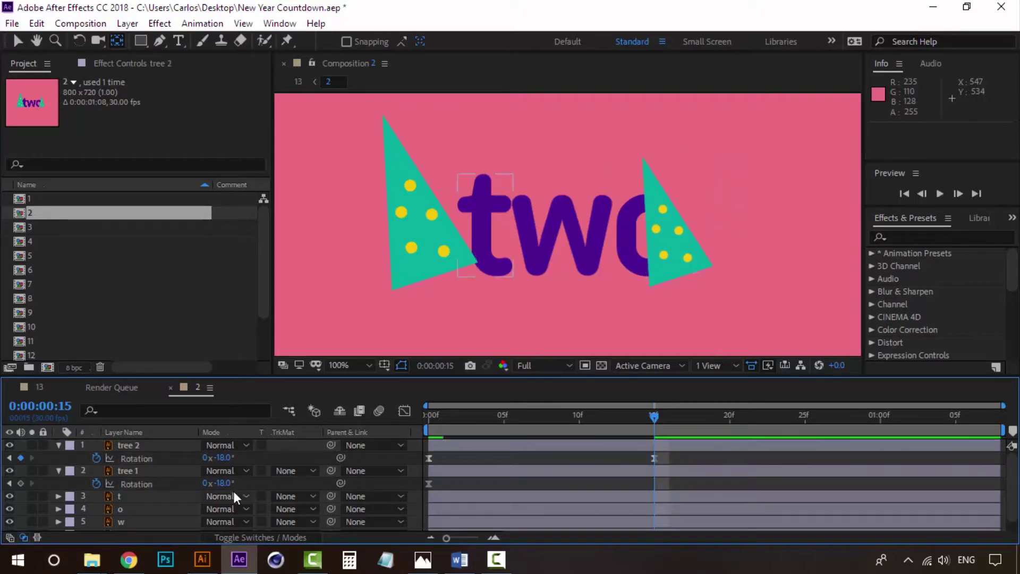
left_click(225, 483)
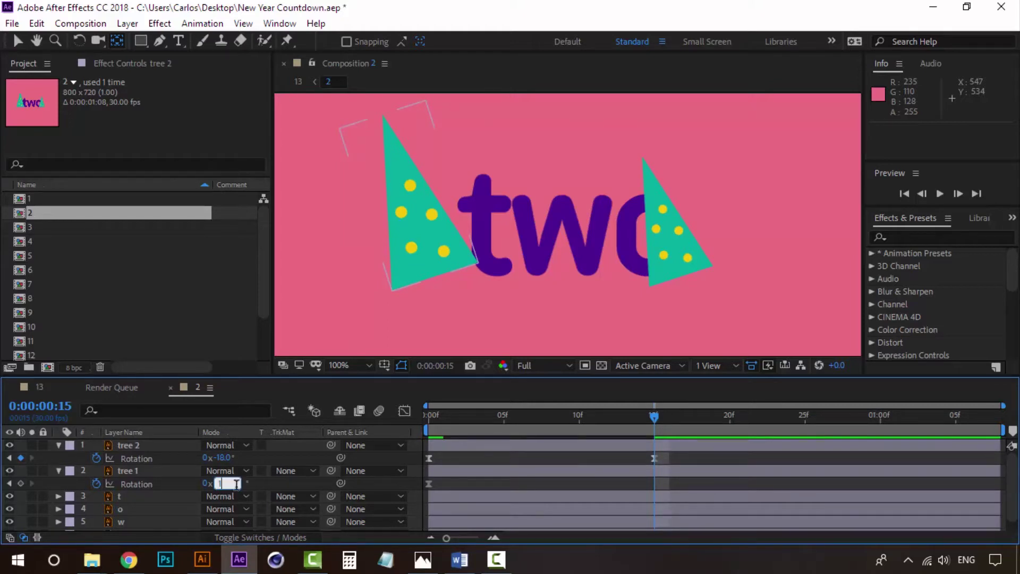
type("18")
key("Return")
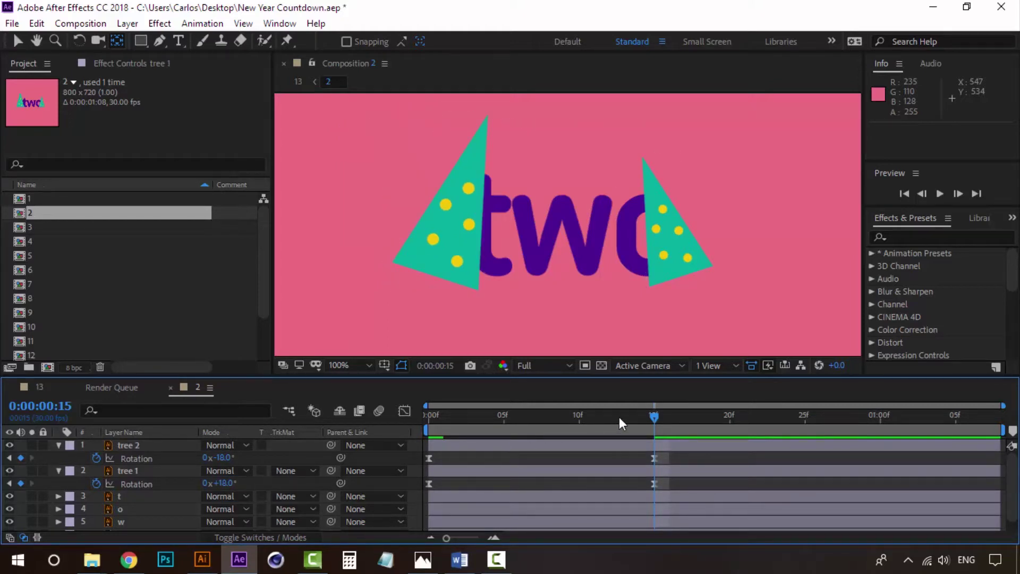
- Preview, then paste each tree's starting rotation keyframe at 1:02
key("space")
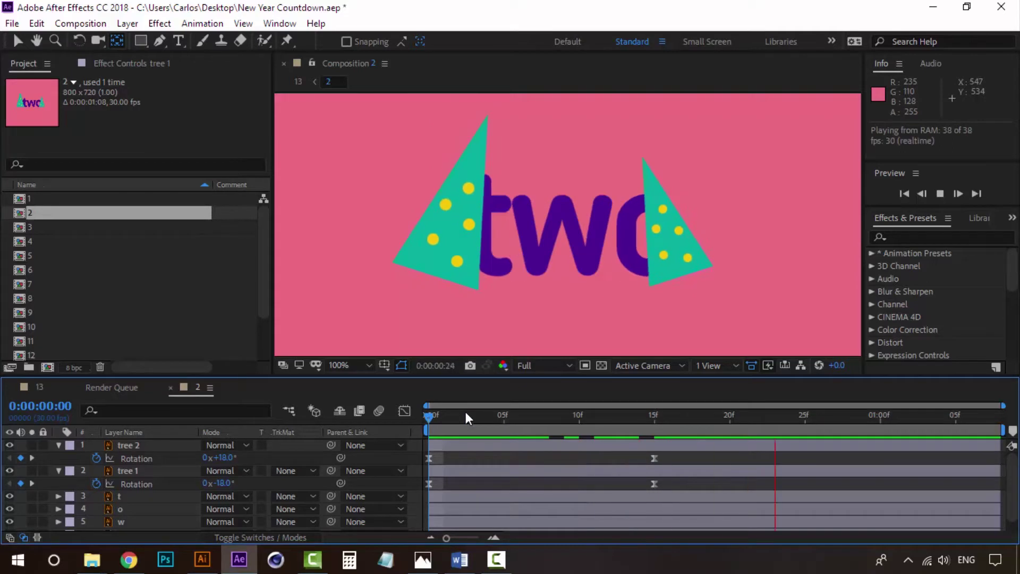
key("space")
left_click_drag(901, 418, 917, 418)
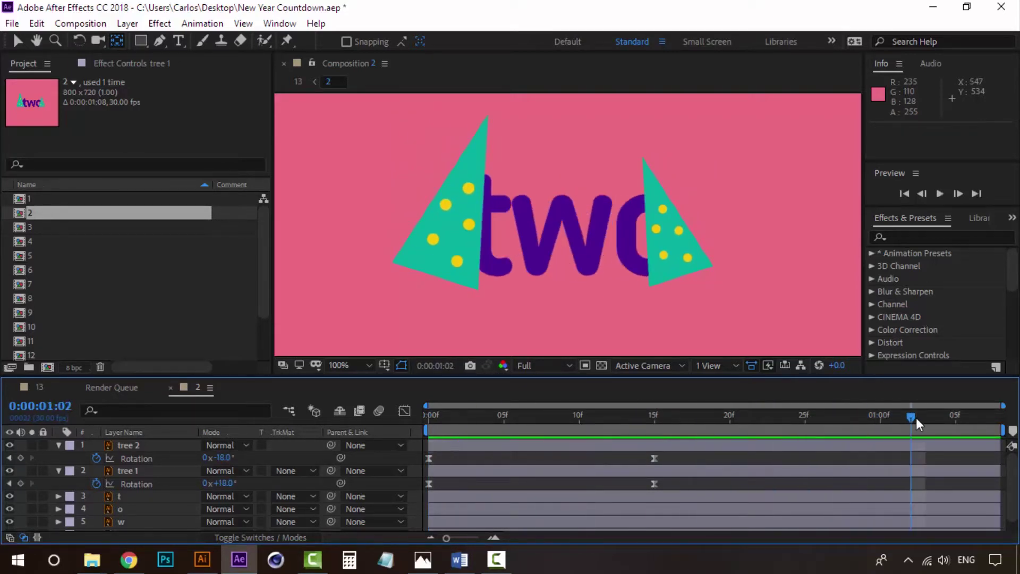
left_click(430, 458)
key("ctrl+v")
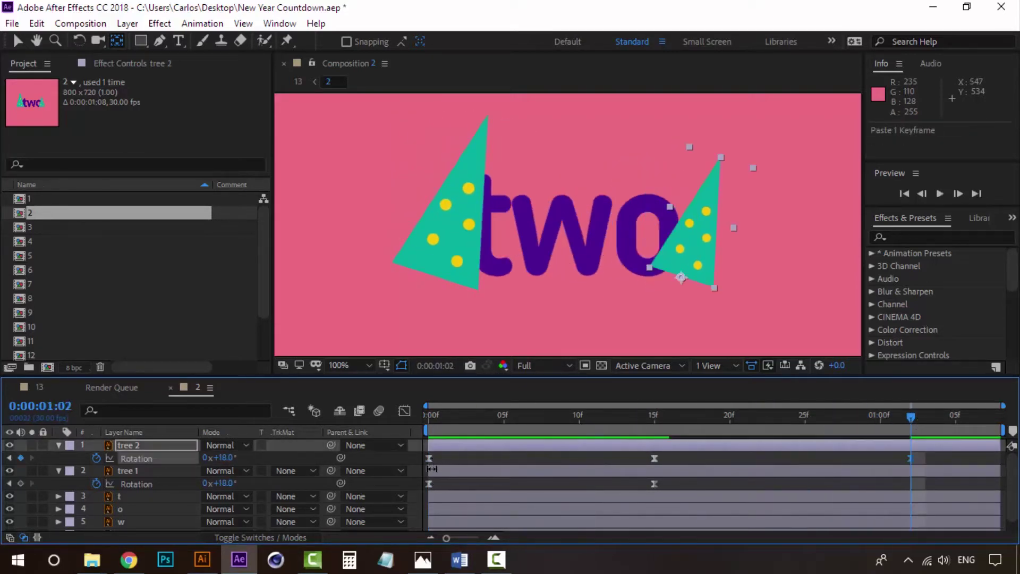
left_click(430, 484)
key("ctrl+c")
key("ctrl+v")
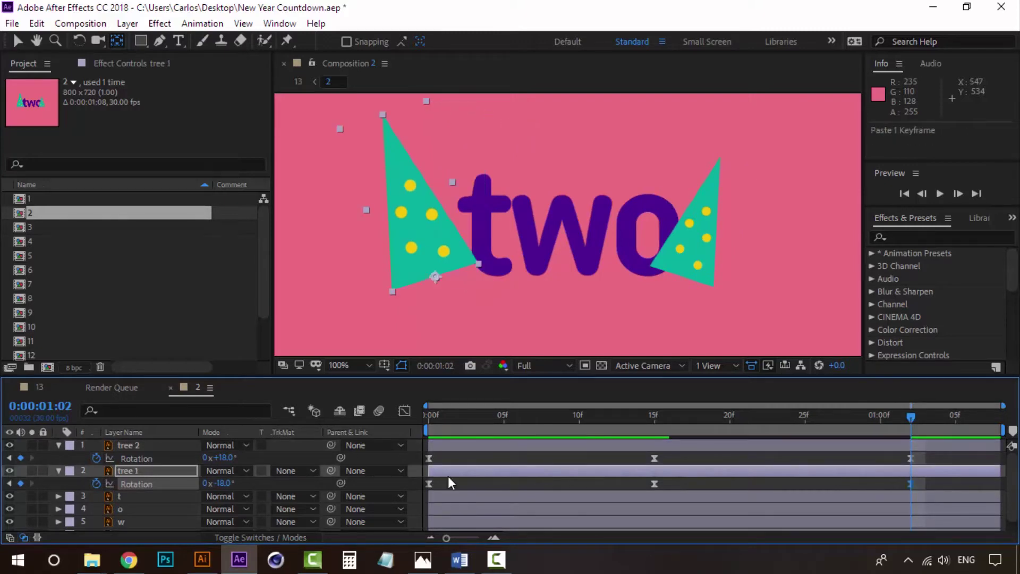
- Preview the looping triangle rotation and close the Composition 2 timeline
left_click_drag(543, 419, 420, 419)
key("space")
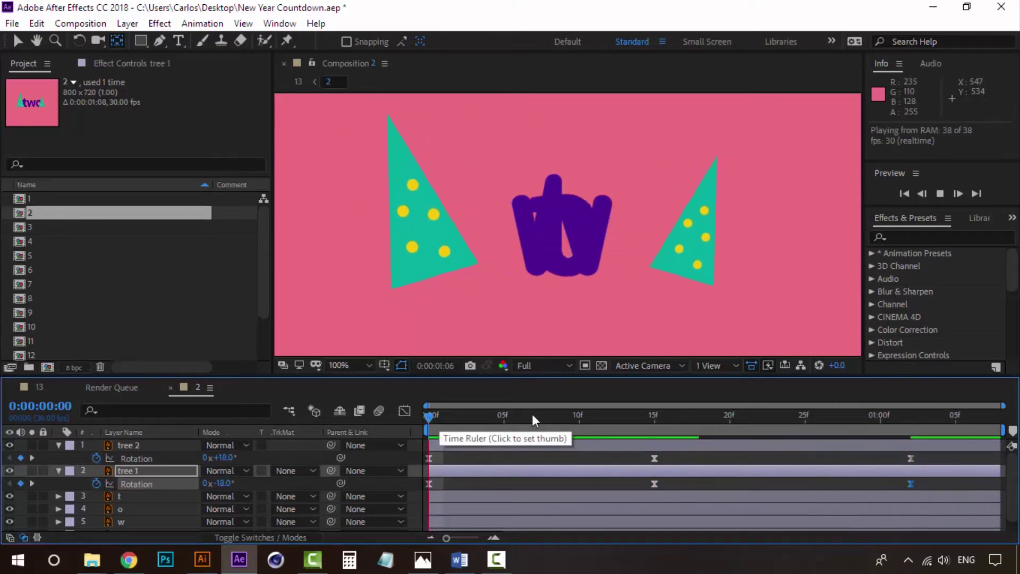
left_click(684, 410)
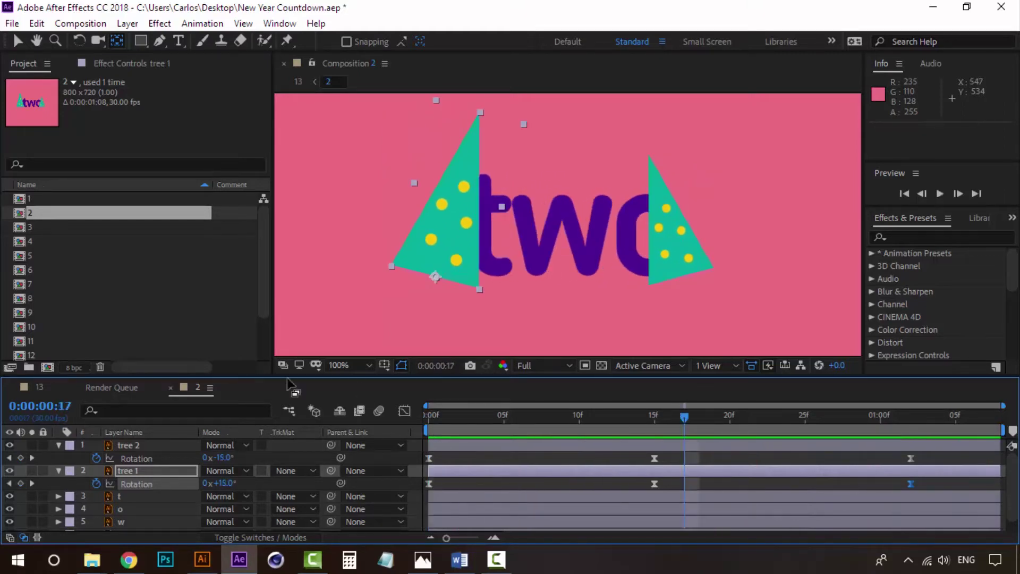
left_click(170, 388)
- Back in comp 13, preview the countdown from just before the number 2 scene
left_click(59, 390)
left_click(791, 418)
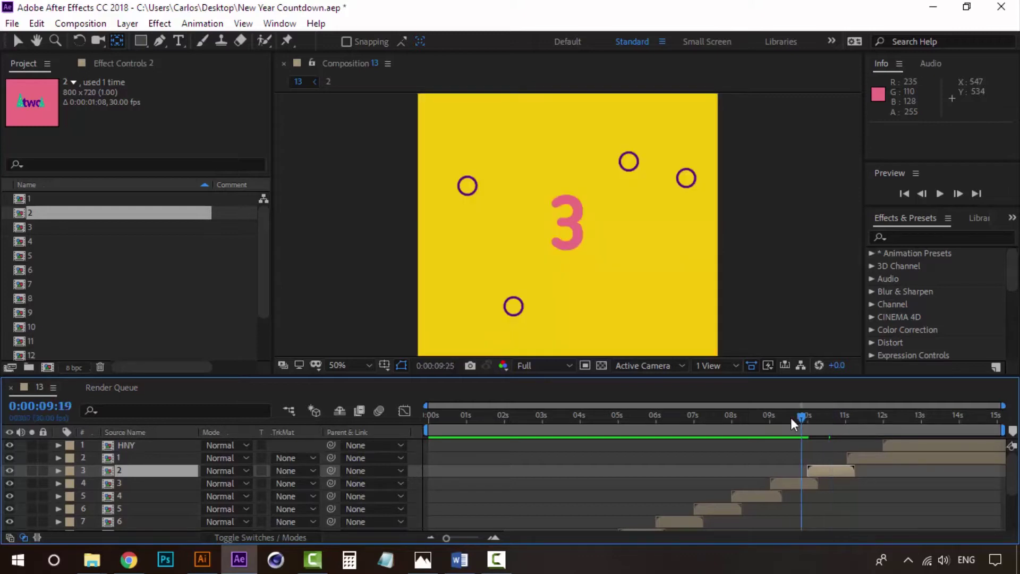
key("space")
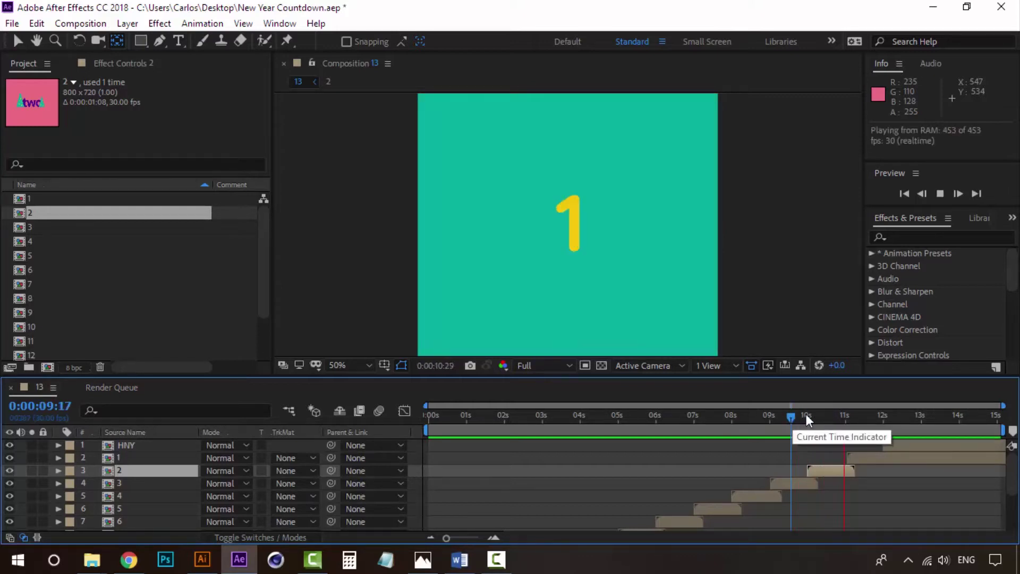
left_click_drag(856, 415, 848, 415)
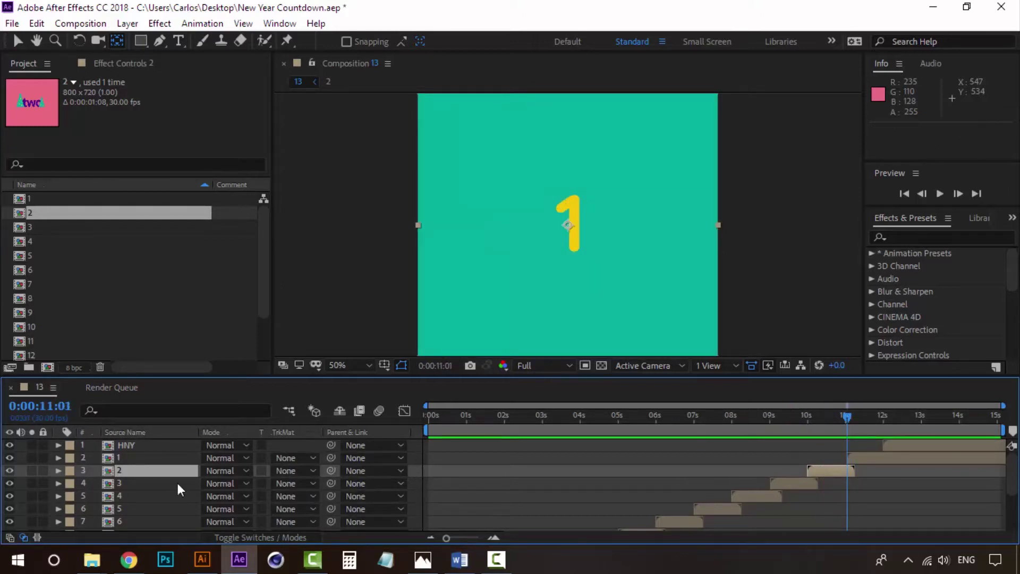
scroll(153, 494, "down", 3)
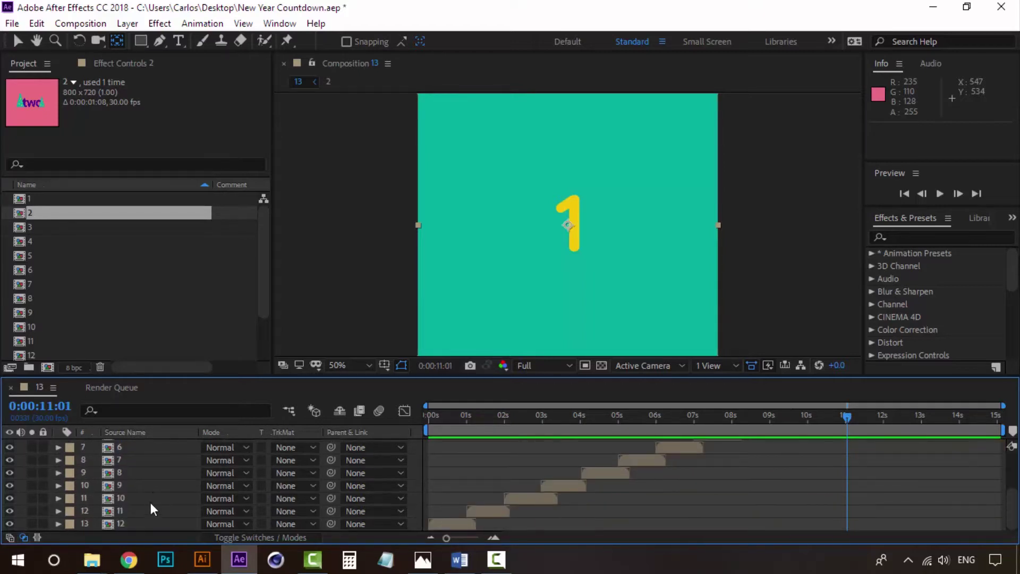
- Open composition 12, select its three sparkle shape layers, and return to comp 13
double_click(125, 524)
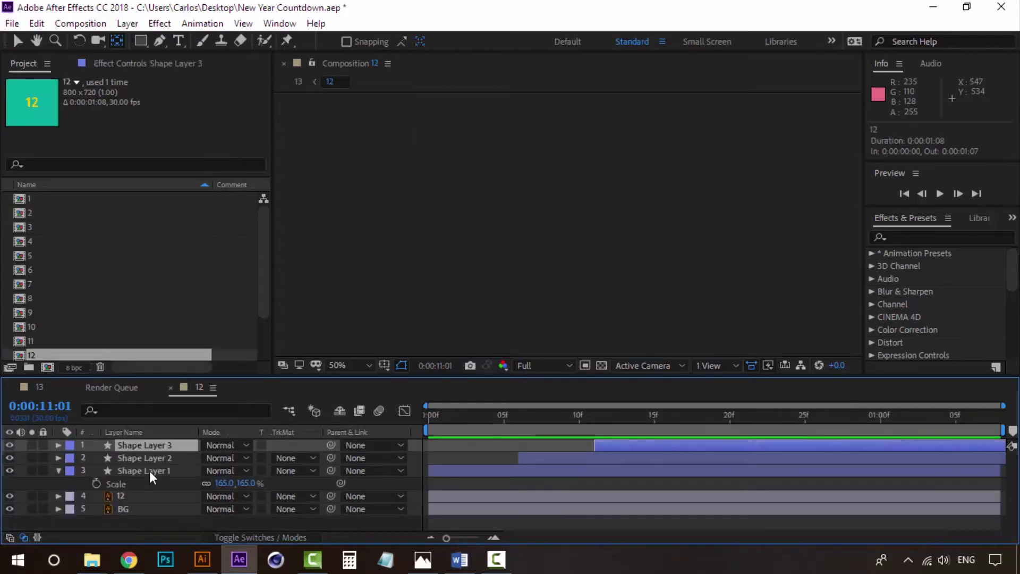
left_click(149, 472, "shift")
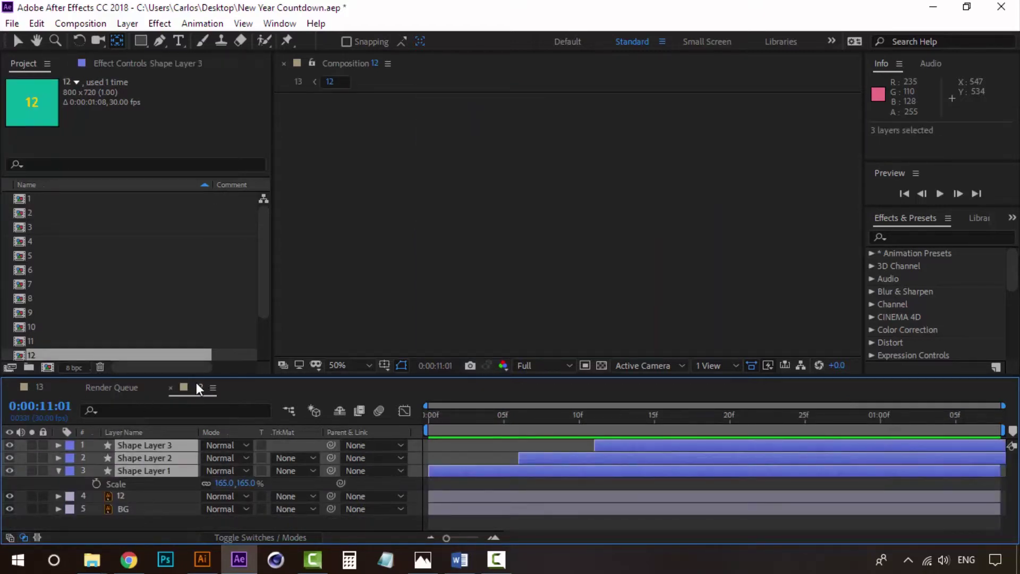
left_click(535, 414)
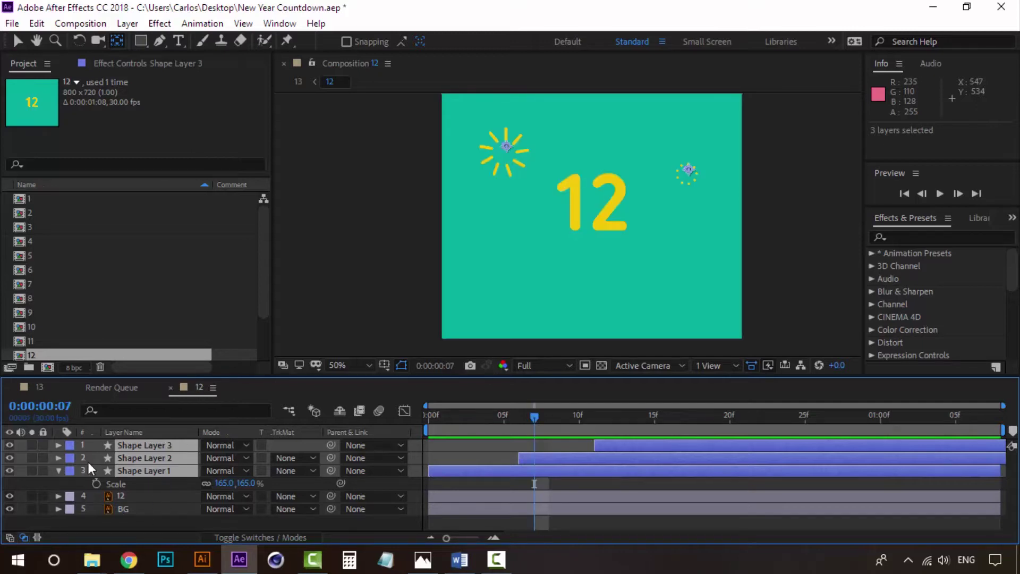
key("Home")
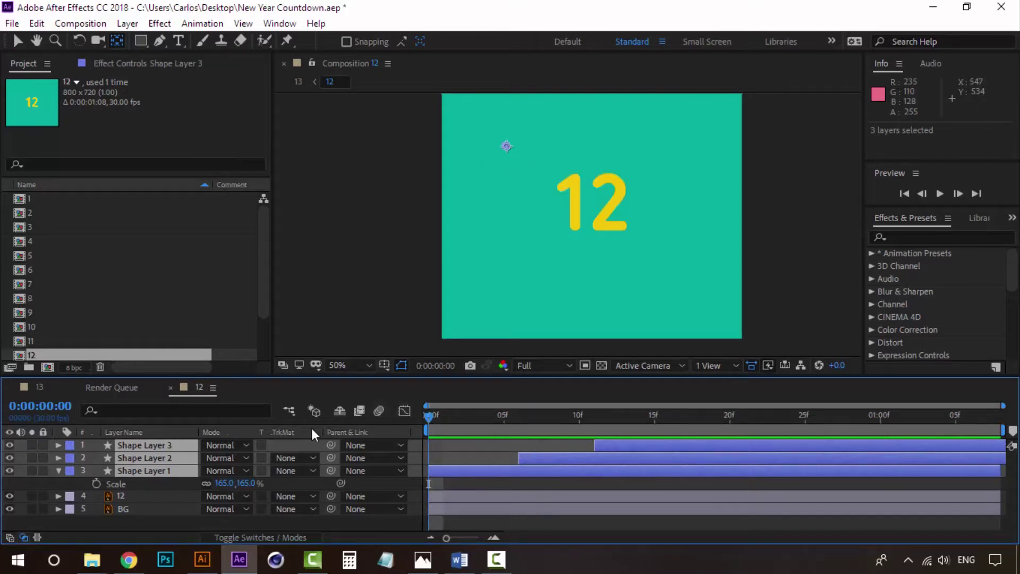
left_click(40, 387)
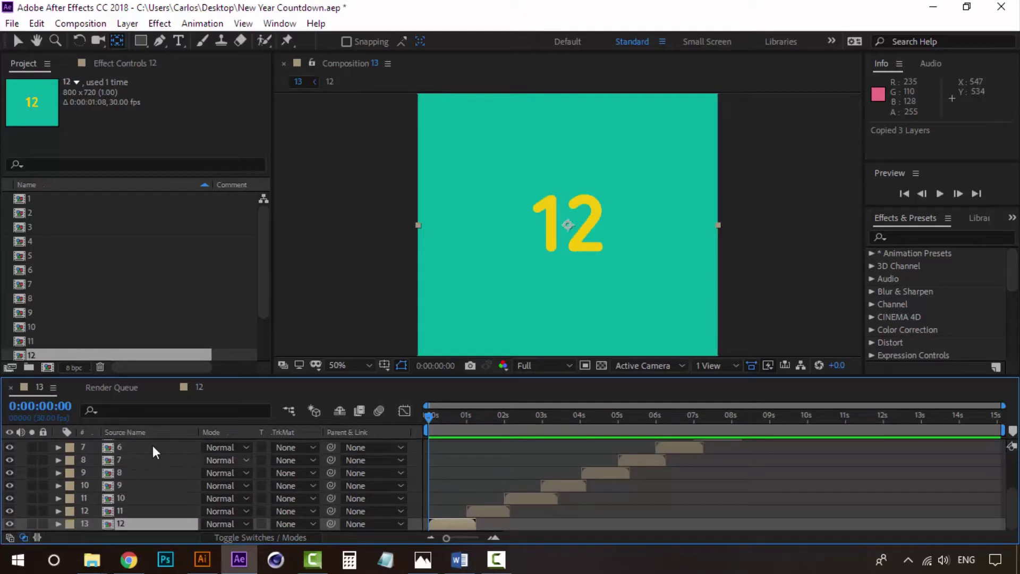
- Paste the three sparkle layers into composition 1 at its start and preview the result
double_click(119, 457)
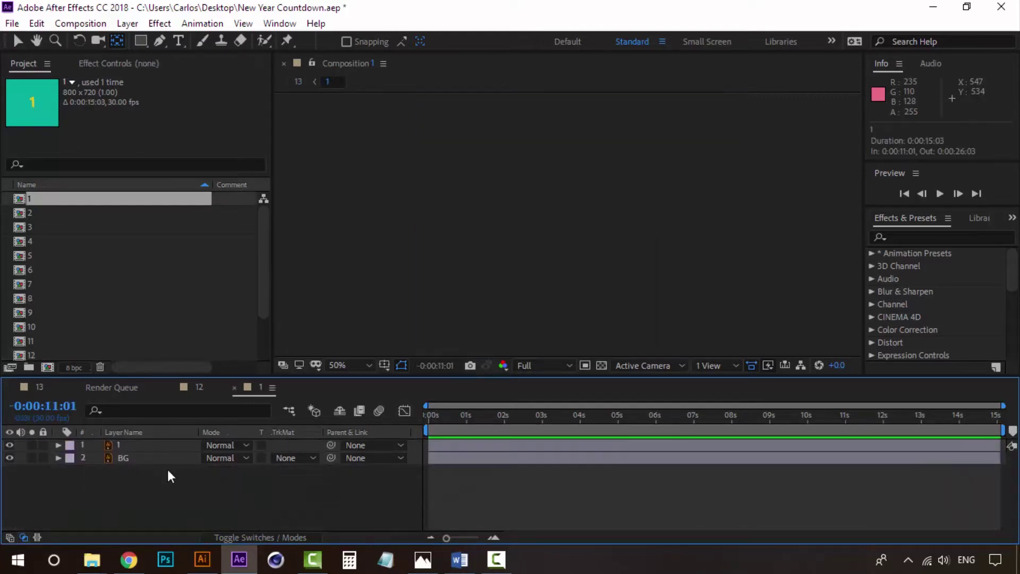
left_click(425, 416)
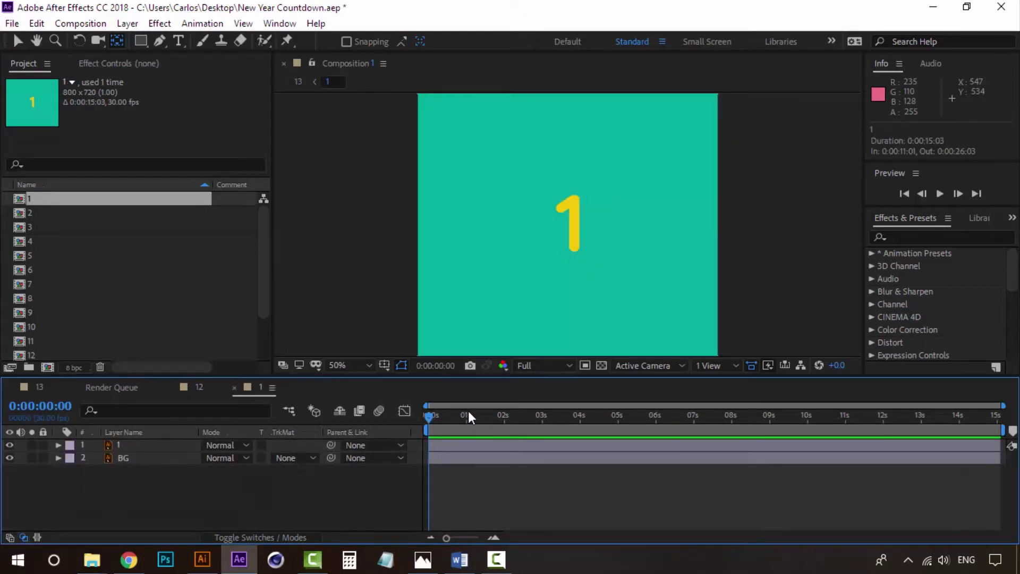
key("ctrl+v")
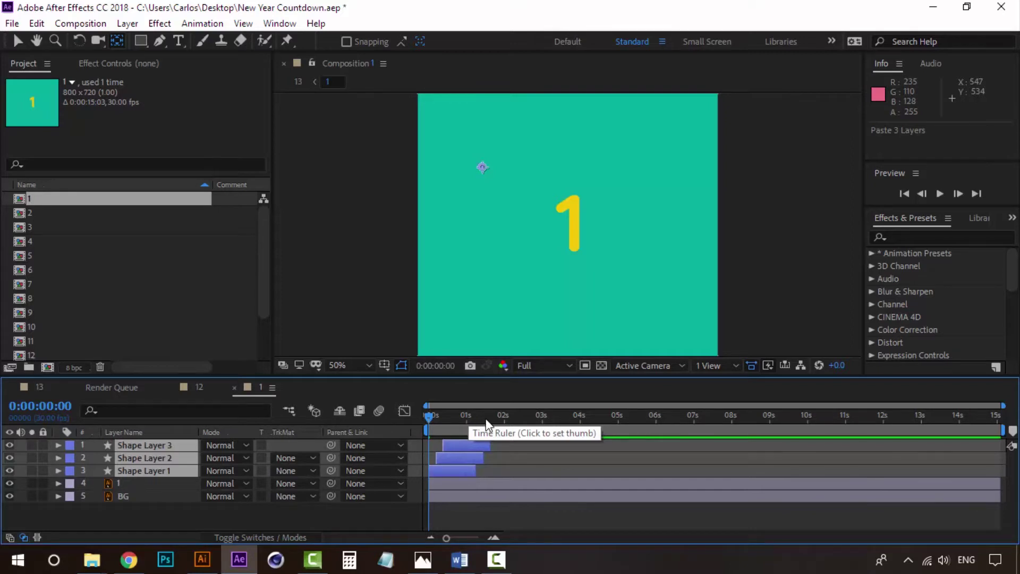
key("space")
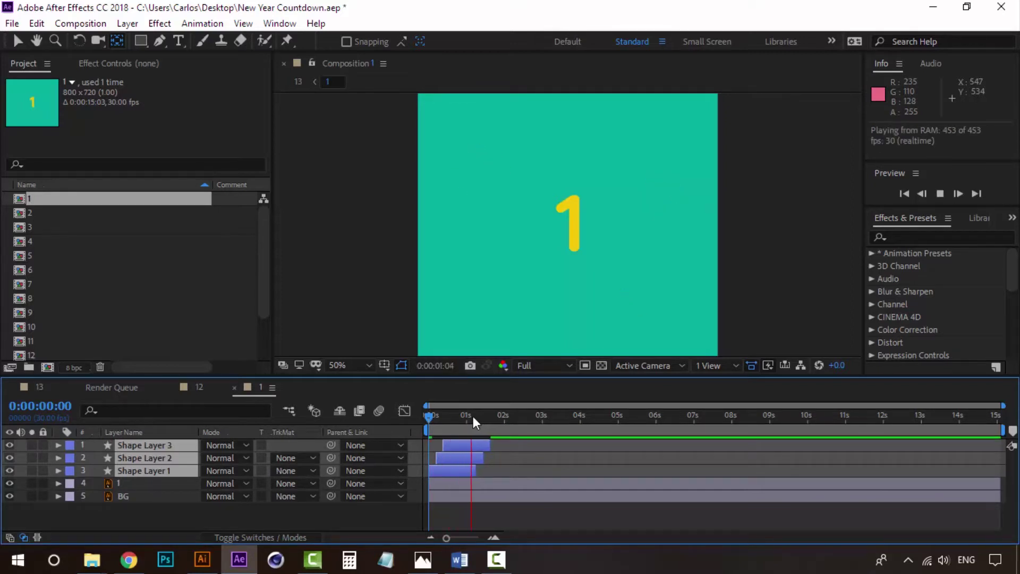
left_click(473, 416)
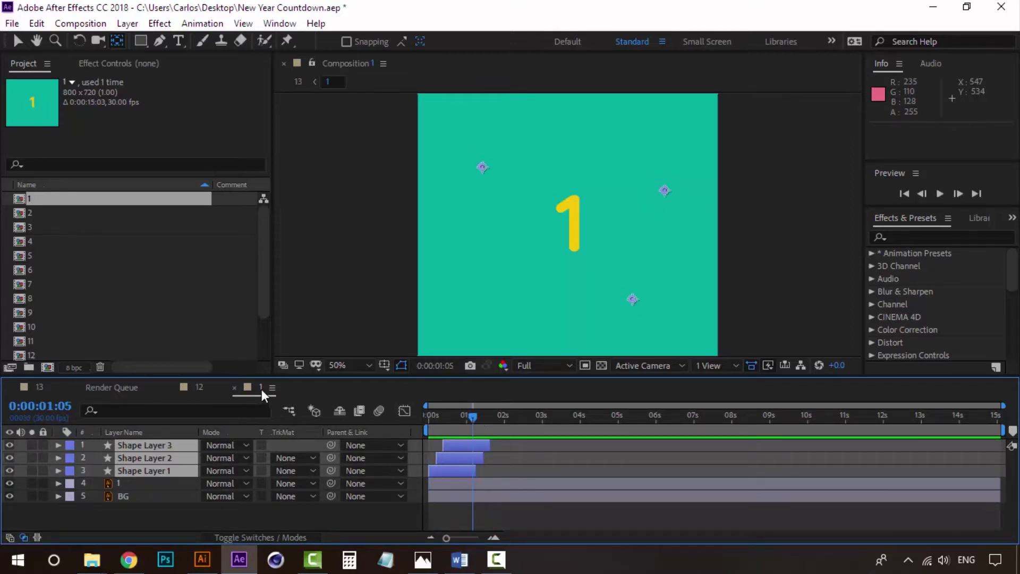
left_click(234, 387)
left_click(170, 387)
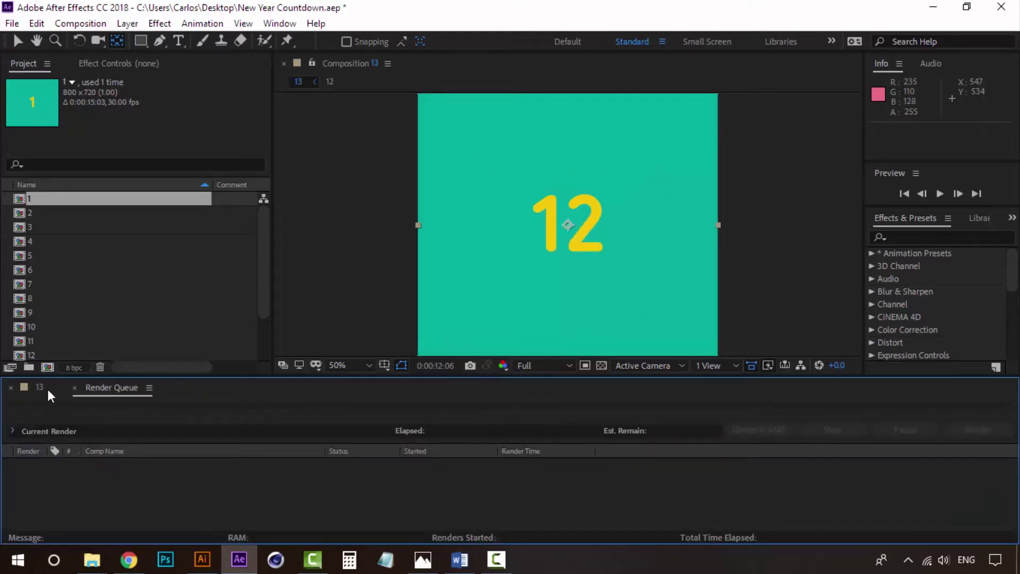
left_click(47, 389)
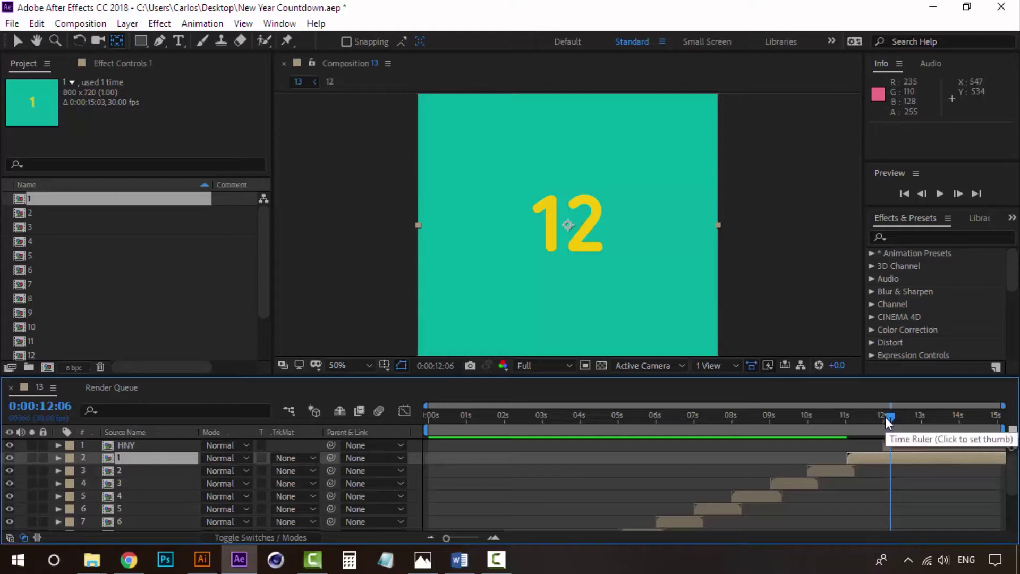
- Reopen composition 1 and trim it to a work area ending at 1:07
double_click(157, 458)
left_click_drag(471, 415, 474, 415)
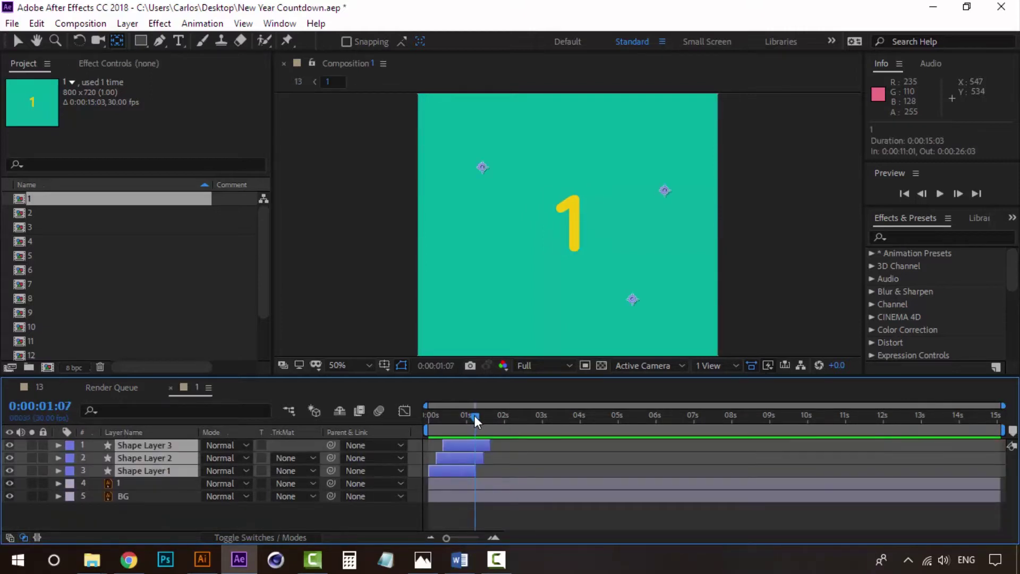
key("n")
right_click(469, 429)
left_click(550, 476)
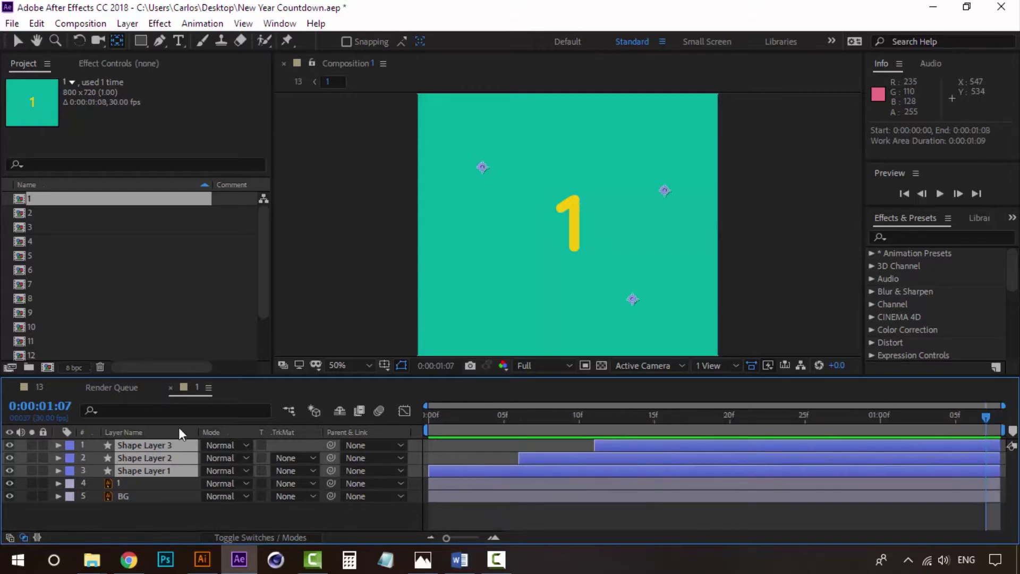
- Close composition 1 and open the HNY precomp from comp 13
left_click(171, 387)
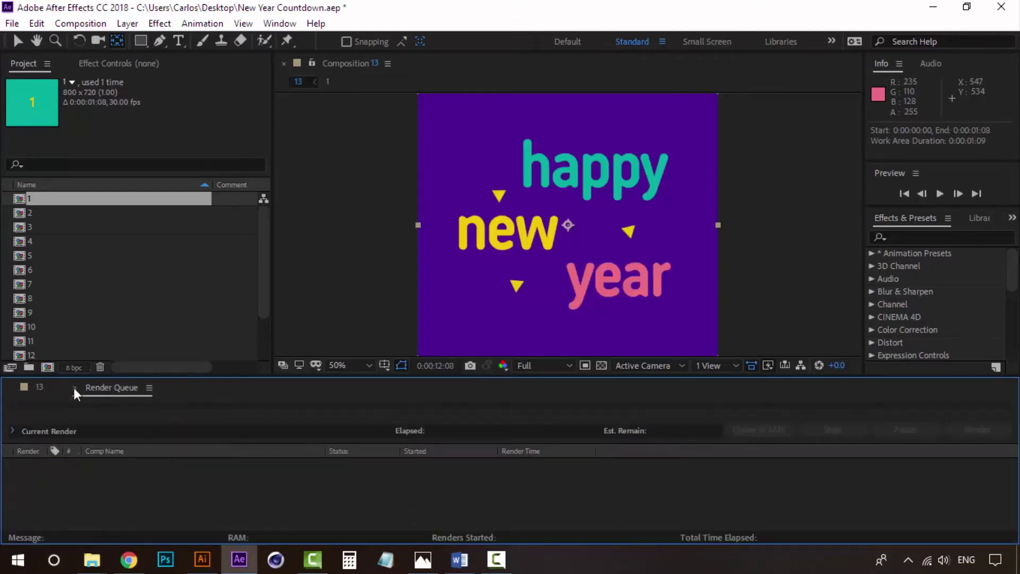
left_click(38, 390)
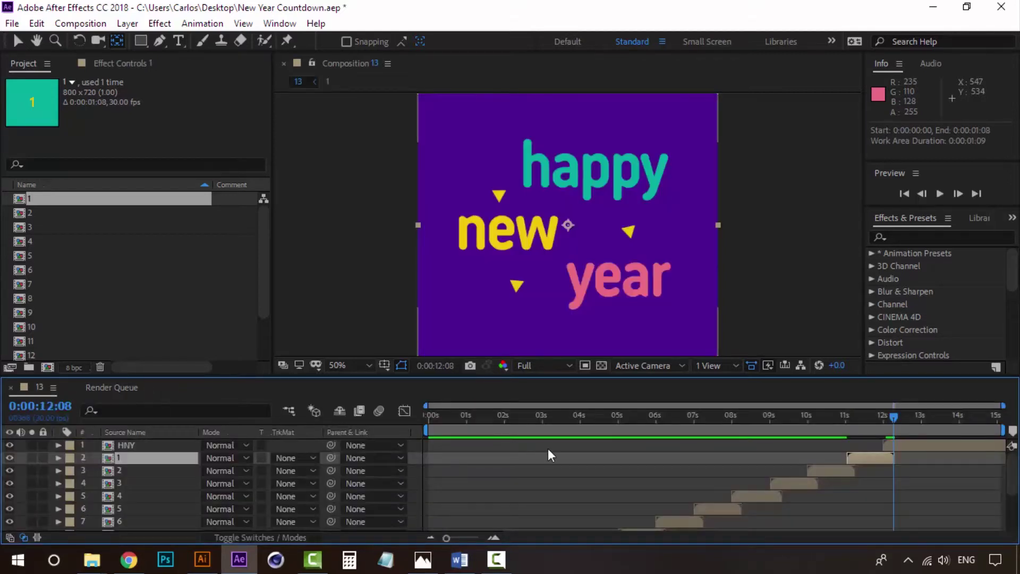
left_click(135, 448)
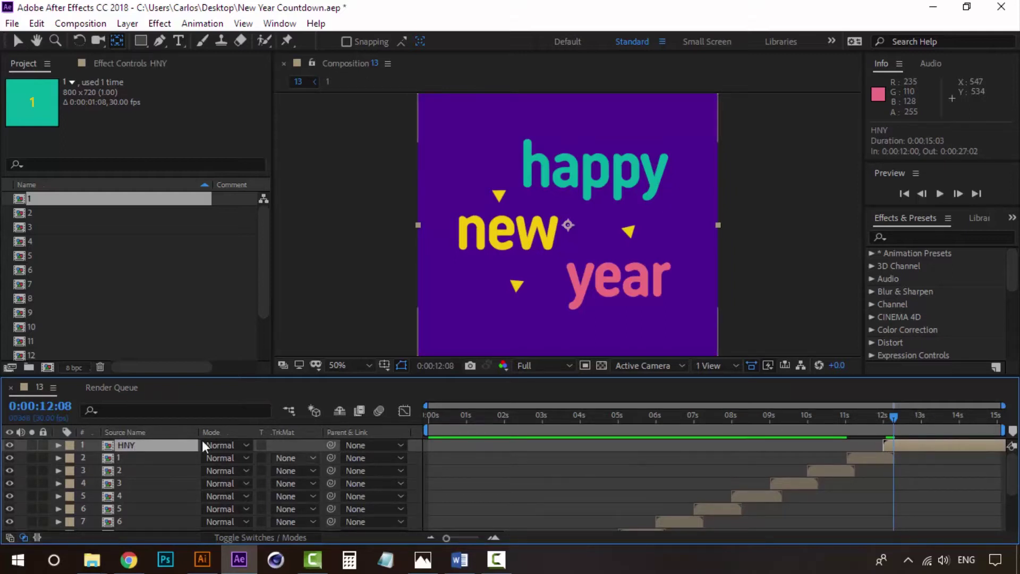
double_click(118, 445)
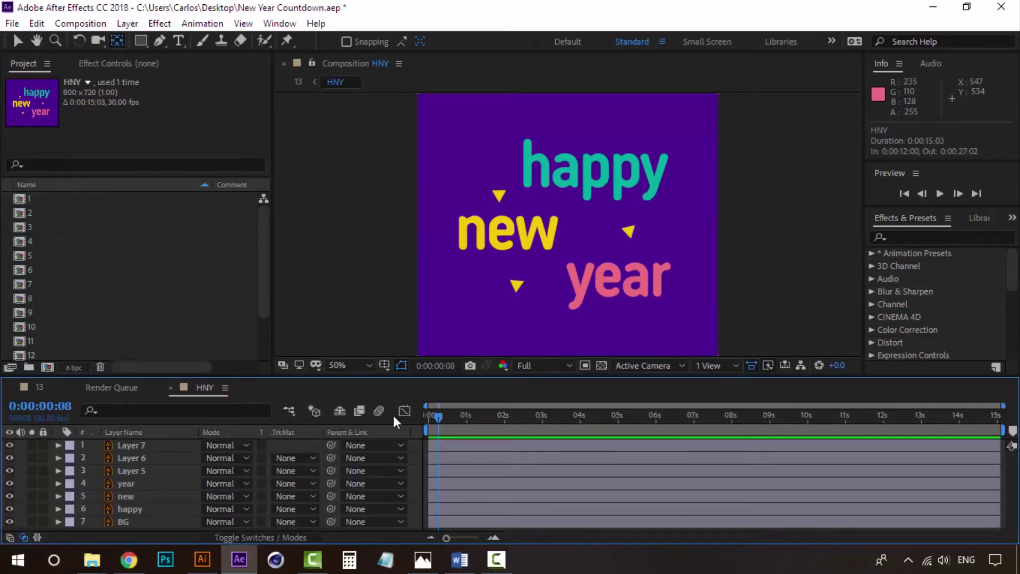
- Select the happy, new and year layers and move the time to 0:00:02:13
left_click(127, 447)
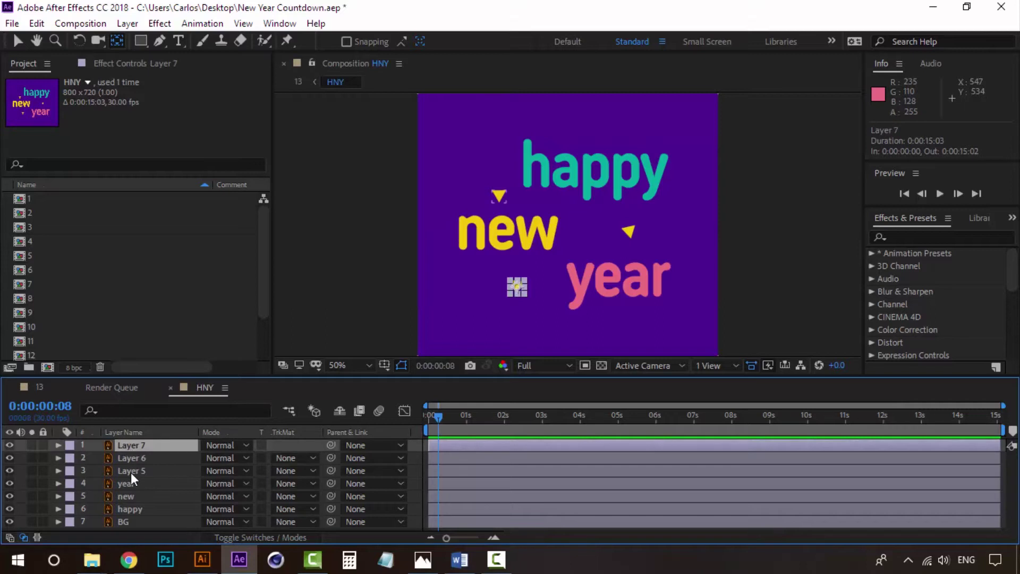
left_click(140, 493)
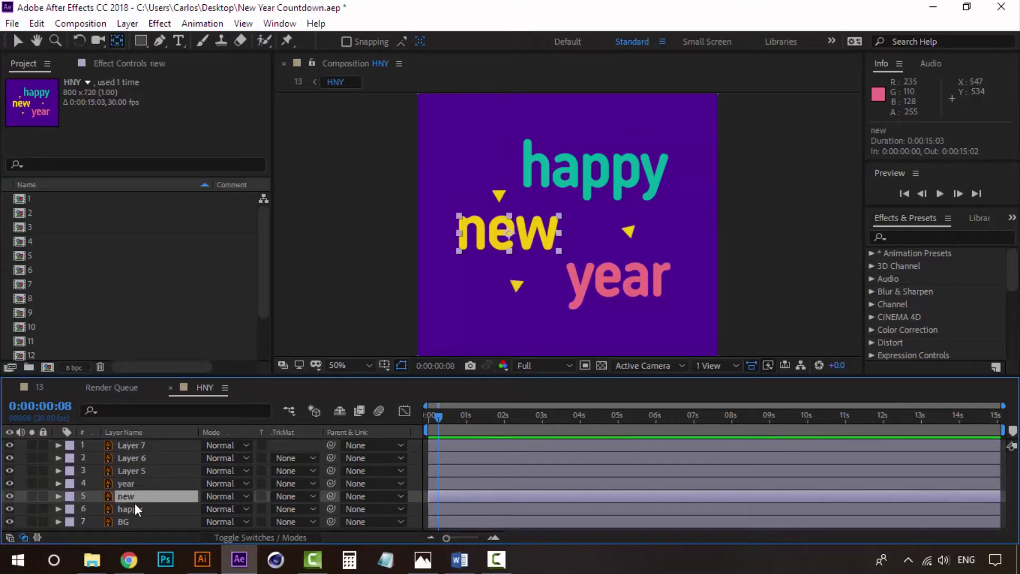
left_click(136, 509)
left_click(127, 489, "shift")
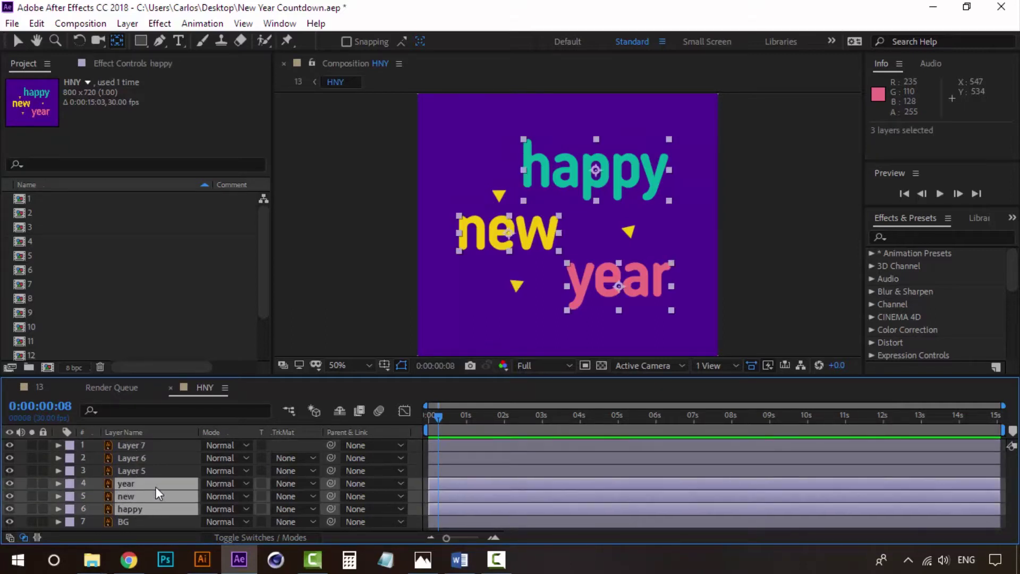
left_click_drag(455, 417, 523, 419)
- Trim the HNY comp to a work area ending at 0:00:02:13
key("n")
right_click(513, 428)
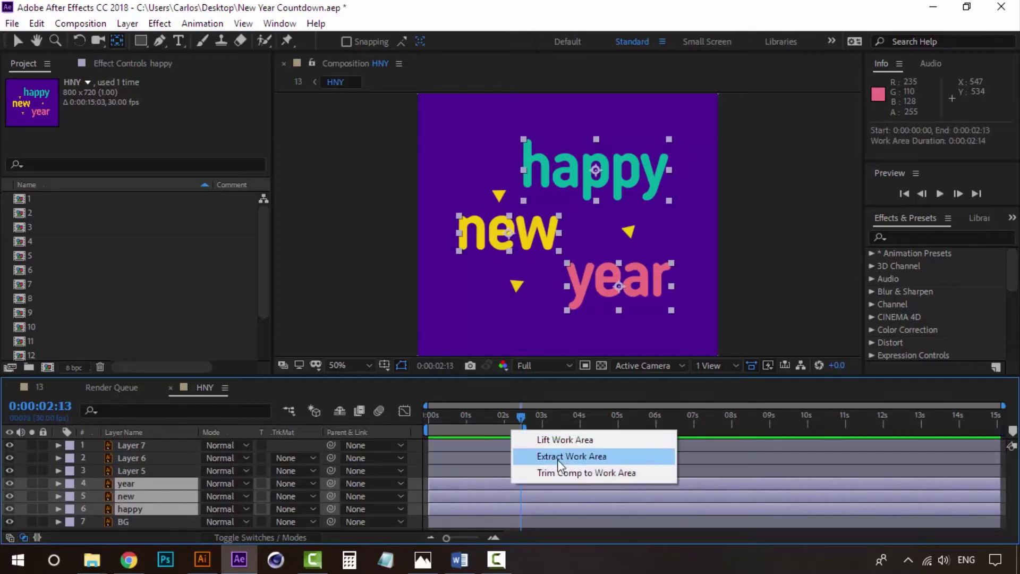
left_click(559, 470)
left_click_drag(557, 418, 425, 413)
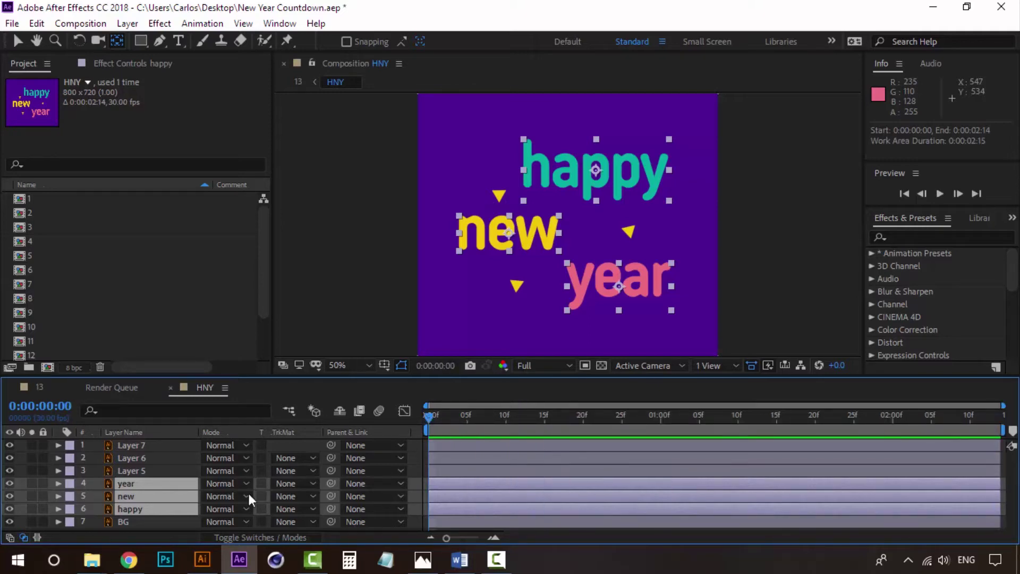
- Show the Position property of the happy, new and year layers
left_click(139, 518)
left_click(140, 513)
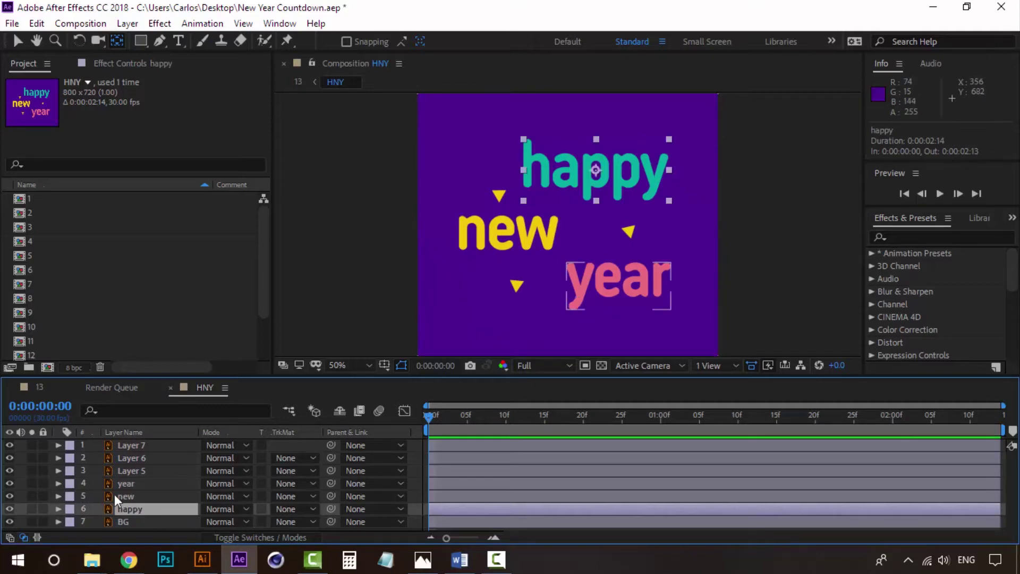
left_click(128, 484, "shift")
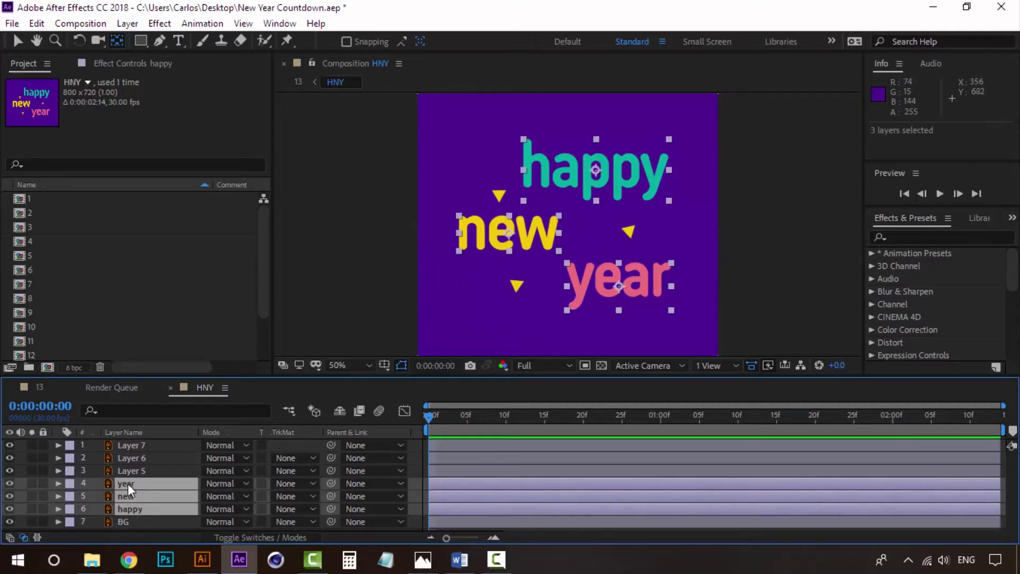
key("p")
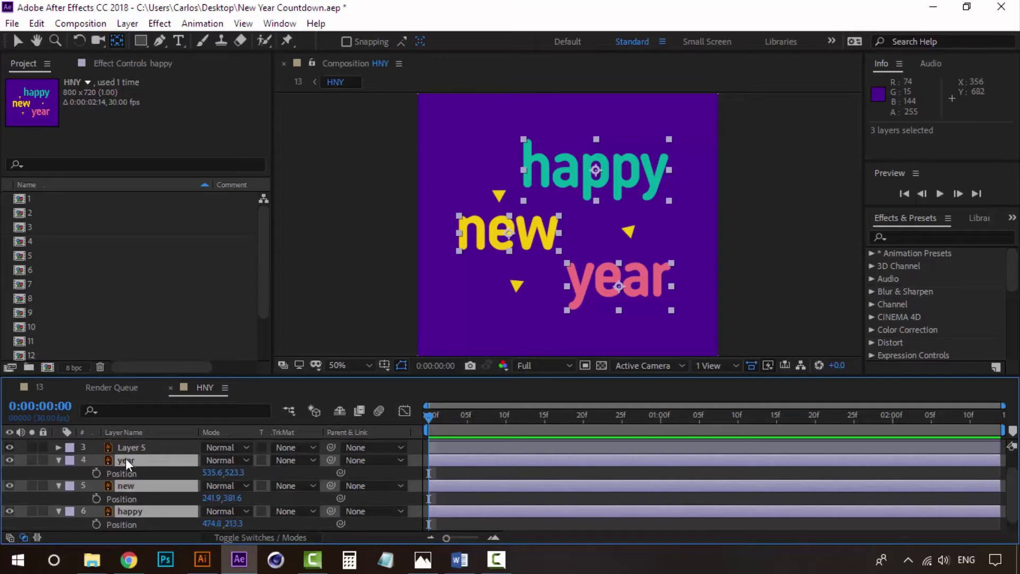
- Add Easy Ease Position keyframes to the three words at frame 0 and 0:00:00:15
left_click(96, 473)
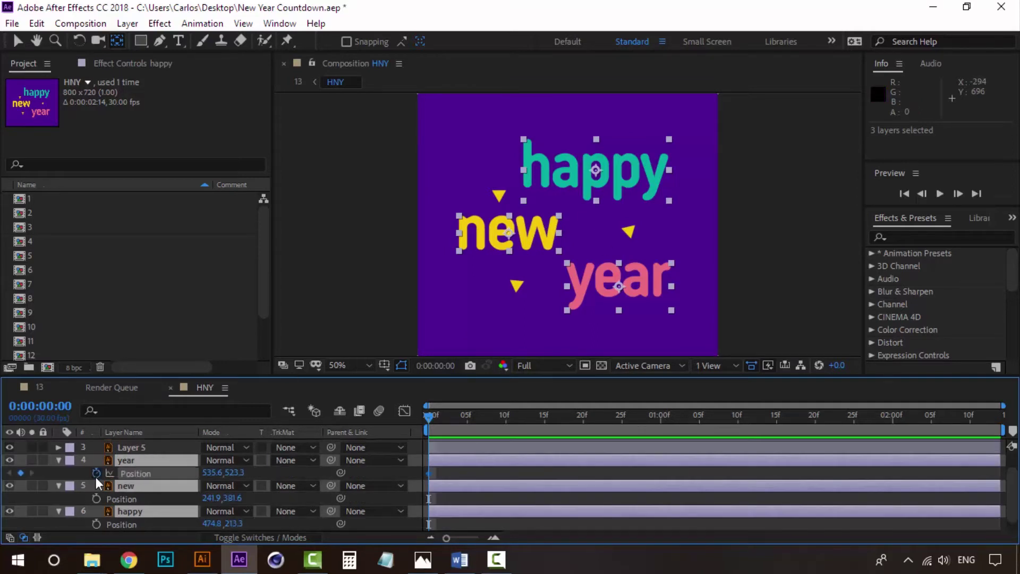
right_click(429, 472)
mouse_move(520, 467)
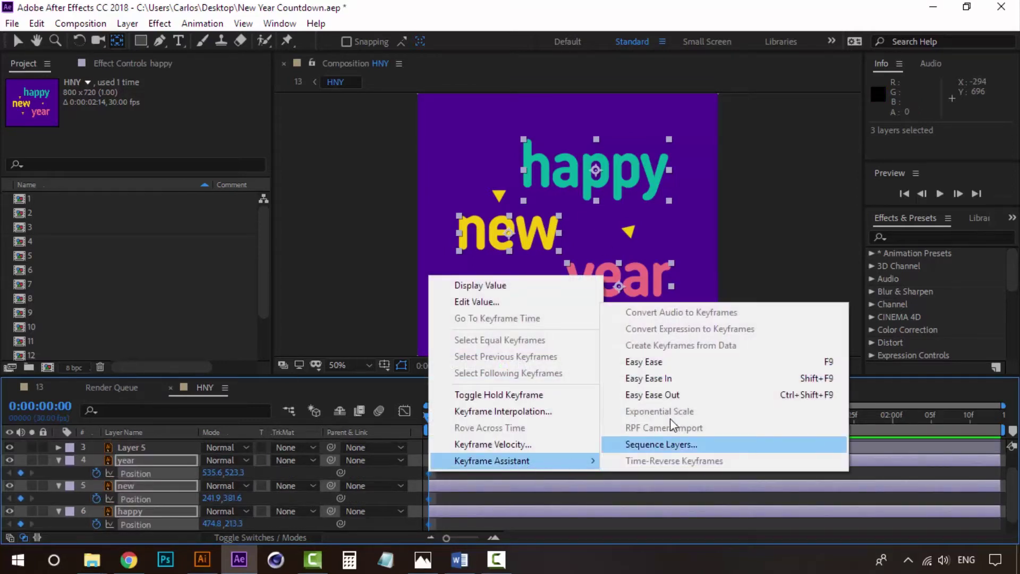
left_click(683, 369)
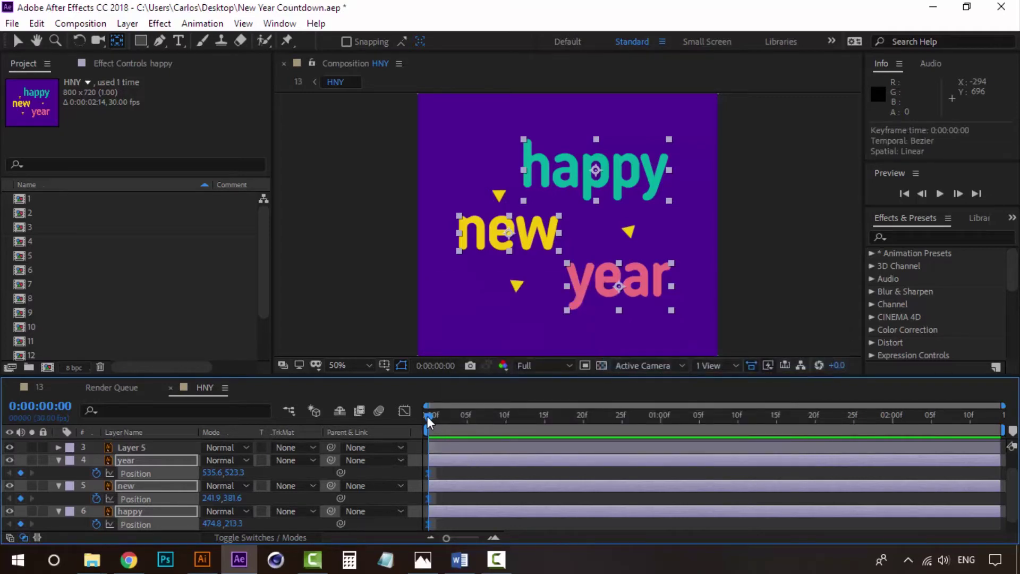
left_click_drag(429, 422, 543, 418)
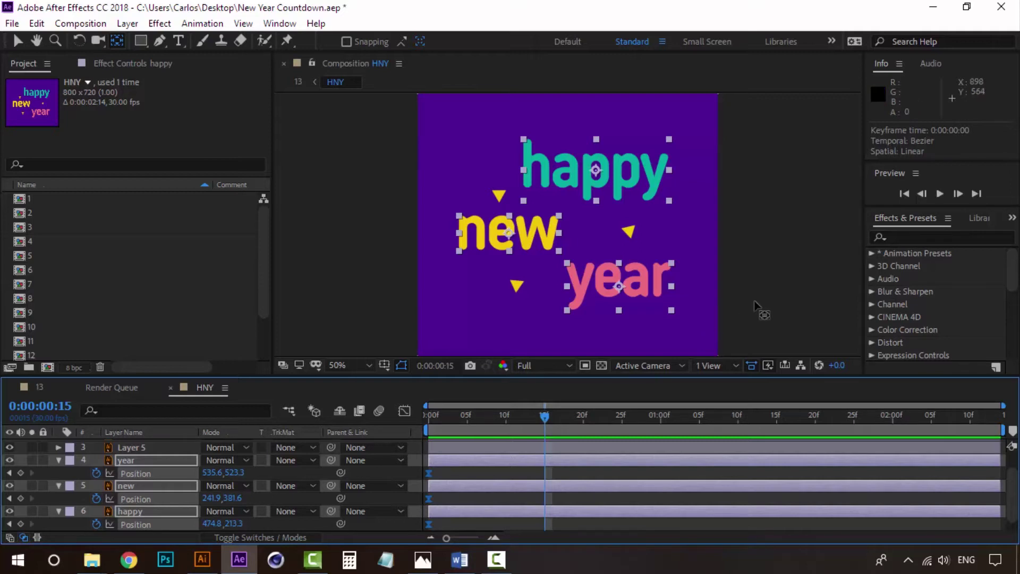
left_click(21, 473)
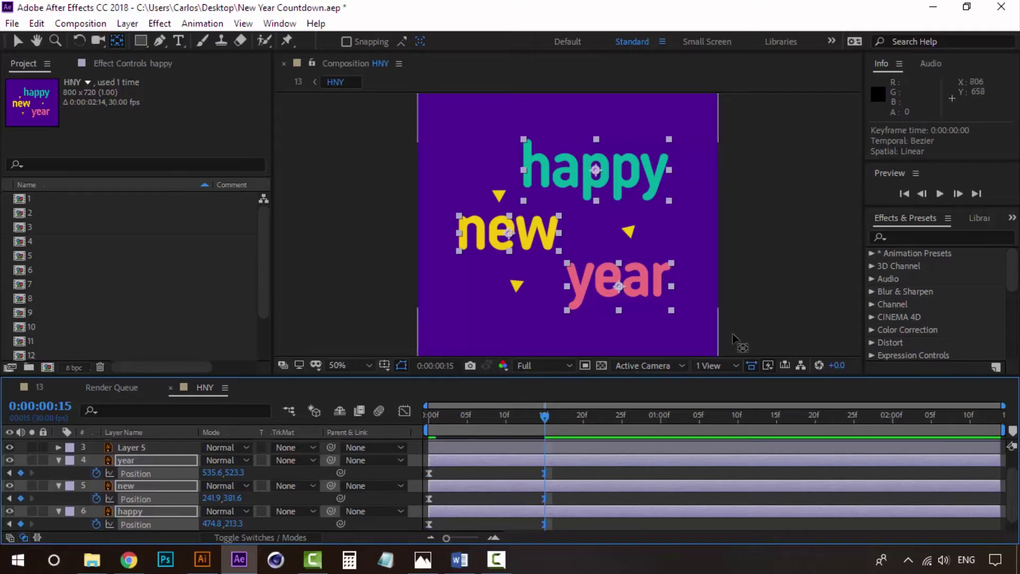
- At frame 0, move happy and year off the right edge and new off the left
left_click(18, 40)
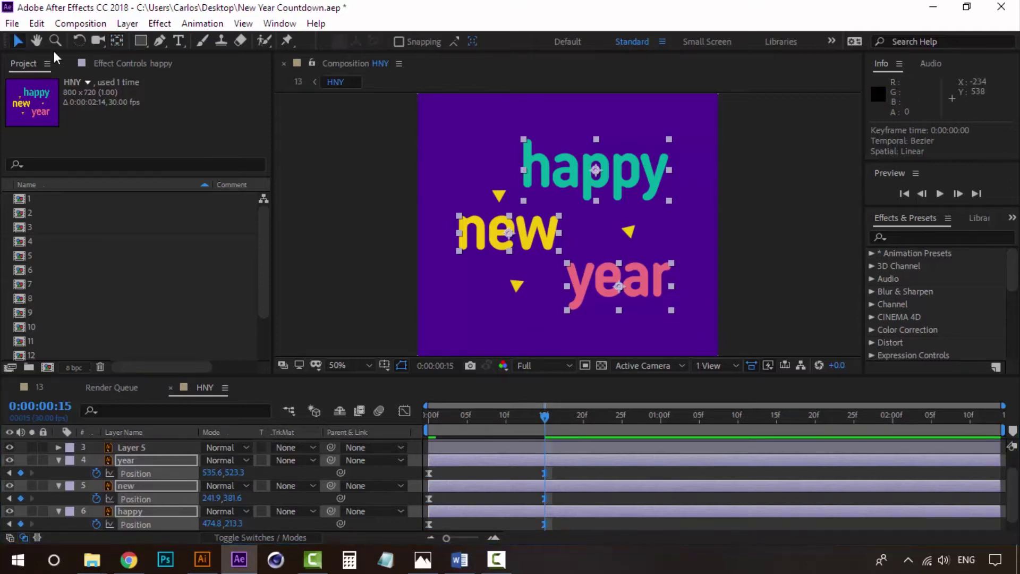
left_click(448, 308)
left_click(425, 415)
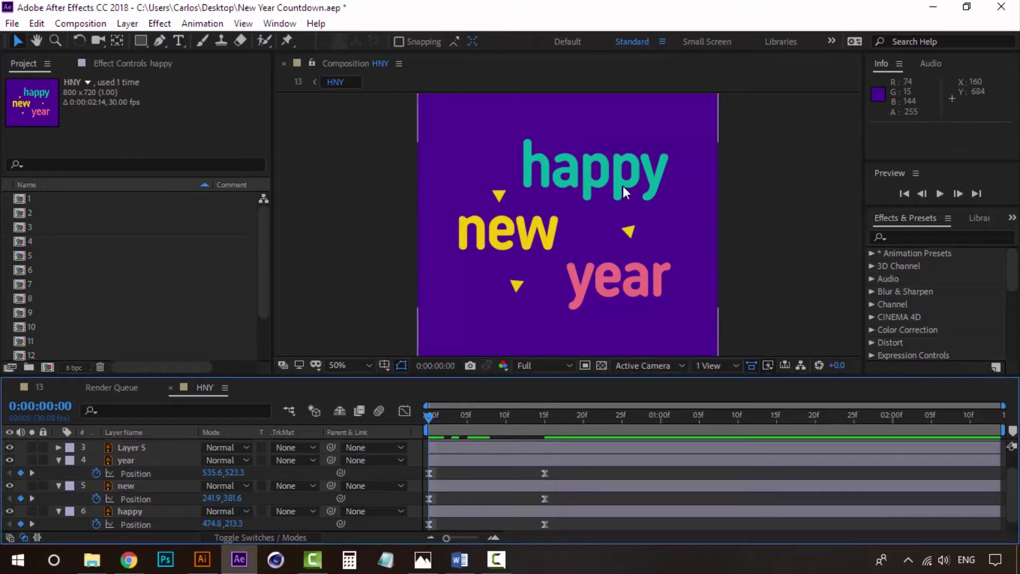
left_click_drag(618, 186, 826, 181)
left_click_drag(484, 232, 375, 233)
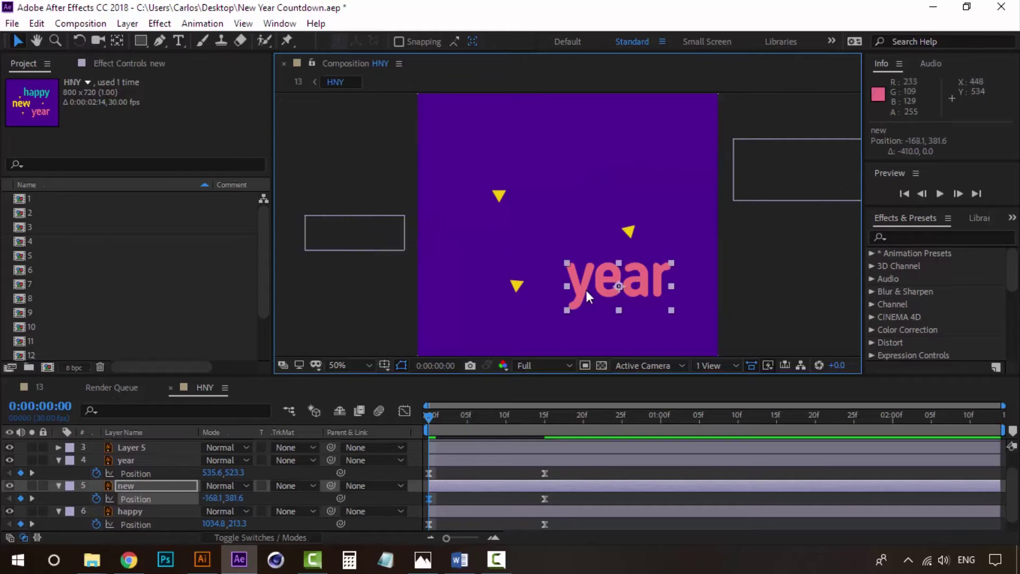
left_click_drag(574, 290, 757, 285)
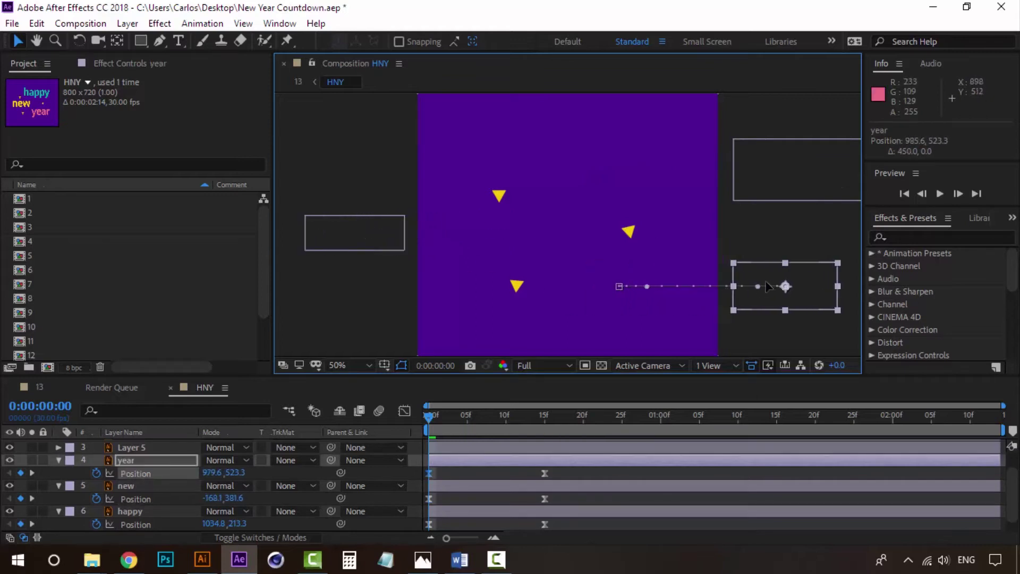
- Preview the text slide-in, then delay the 'new' layer by about 6 frames and replay it
left_click(428, 419)
key("space")
key("space")
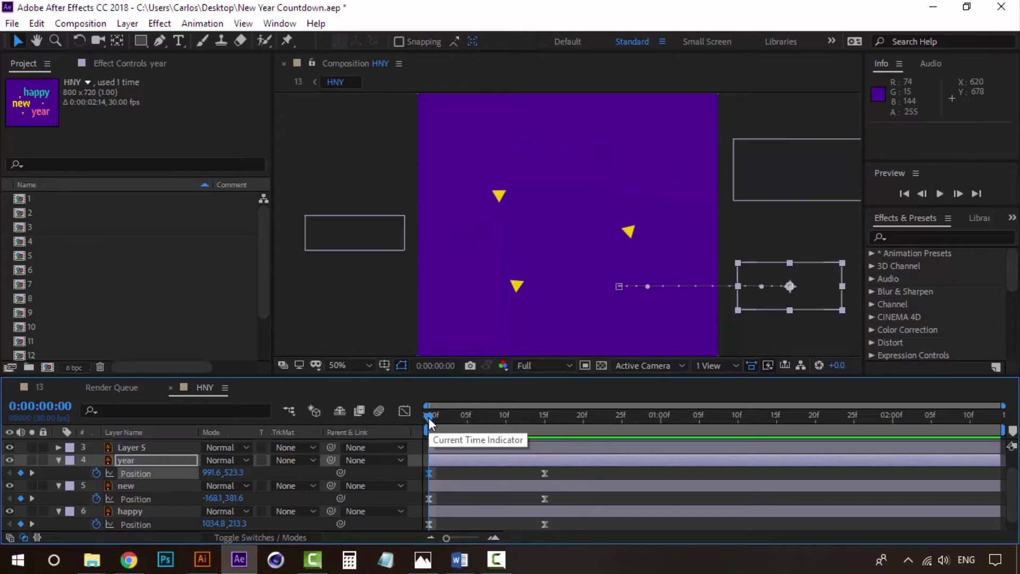
key("space")
key("space")
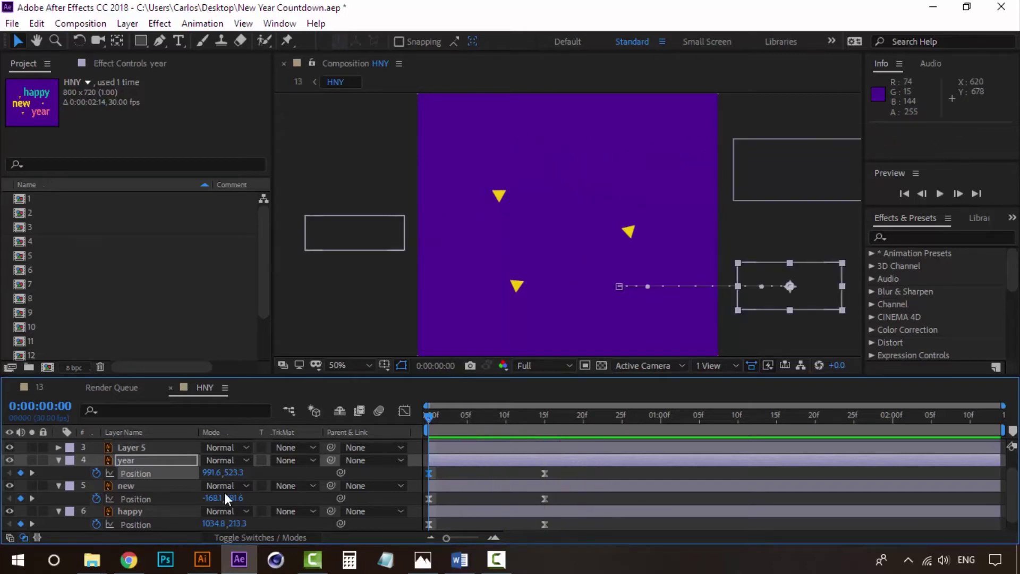
left_click(445, 485)
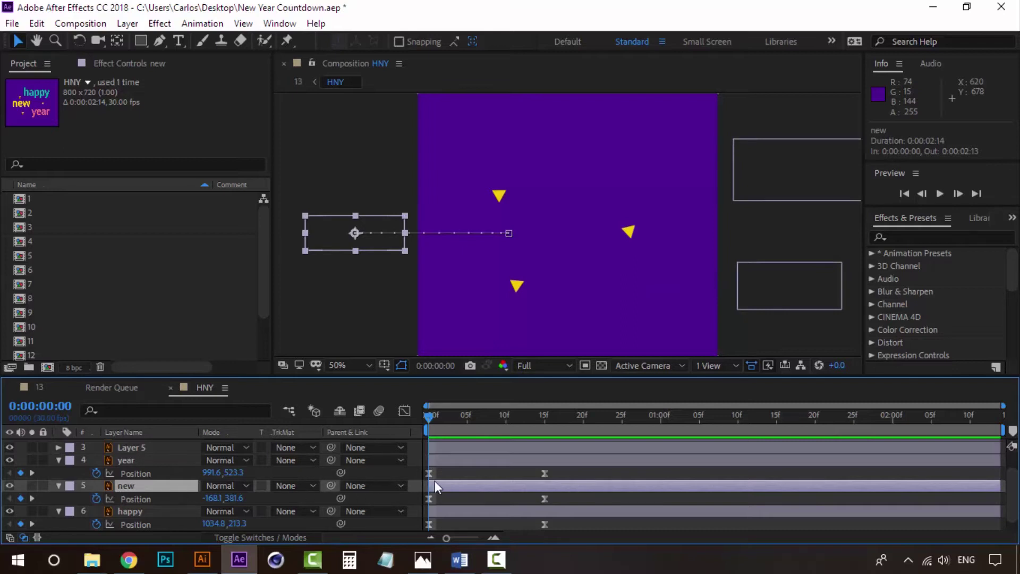
mouse_move(446, 485)
left_mouse_down()
mouse_move(489, 484)
mouse_move(549, 462)
left_mouse_up()
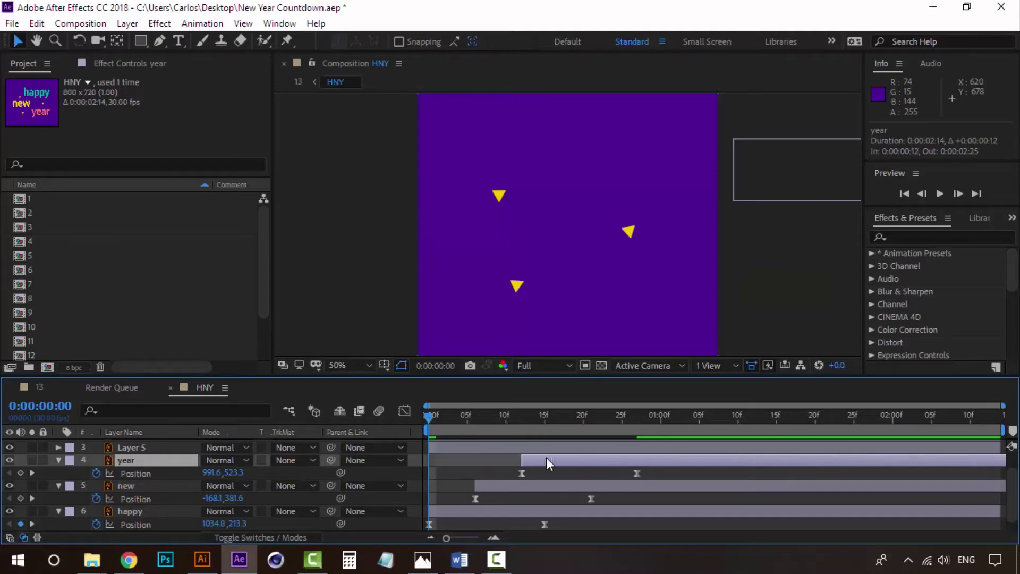
key("space")
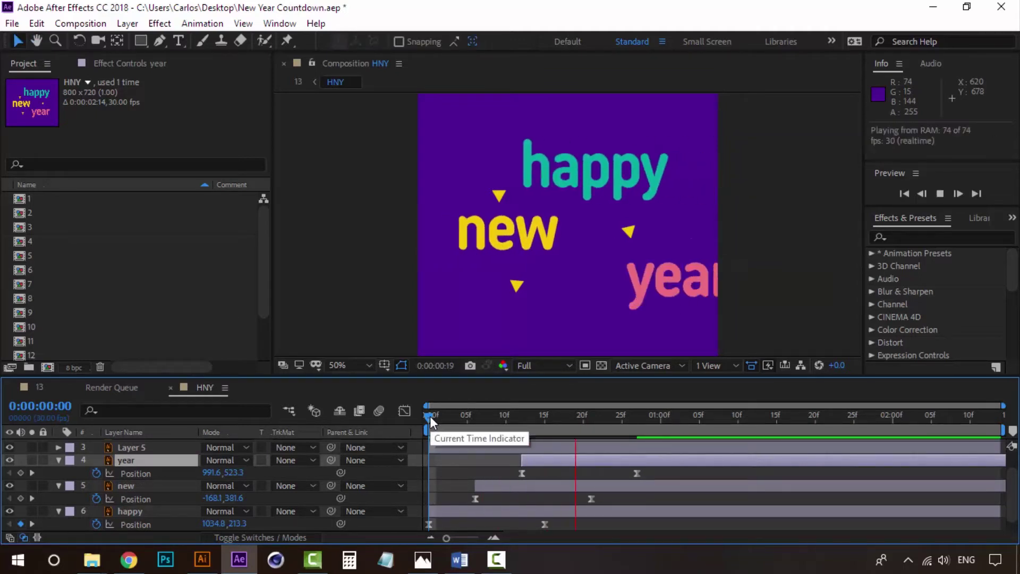
key("space")
key("space")
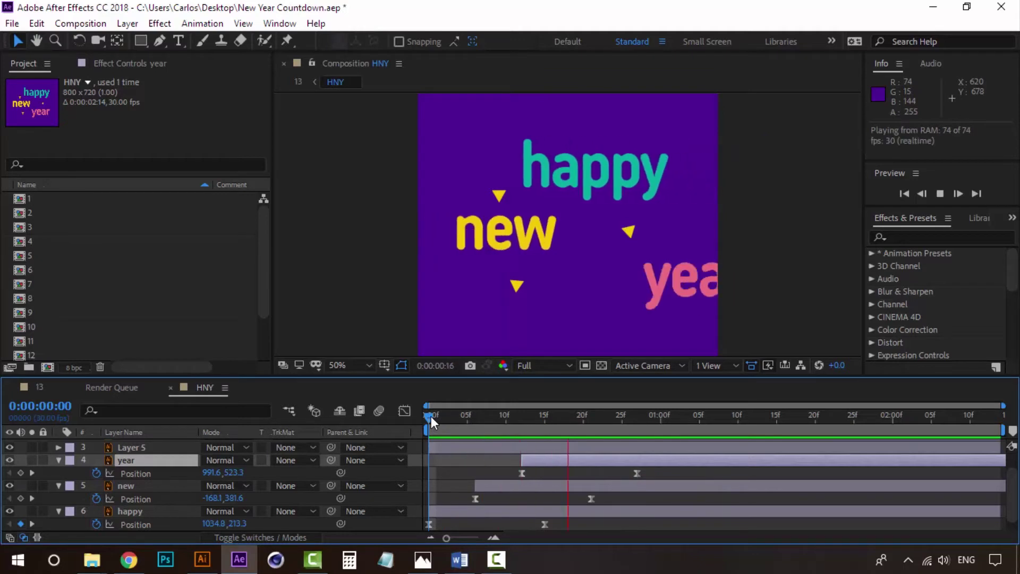
key("space")
key("space")
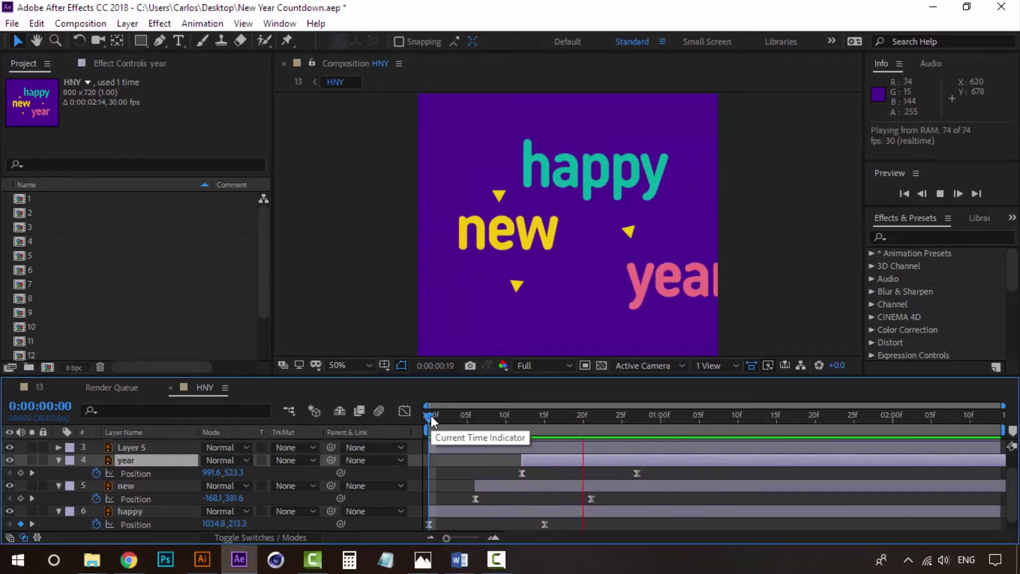
key("space")
- Push the 'year' layer later and move 'new' to start at frame 10, then preview
left_click_drag(561, 459, 622, 456)
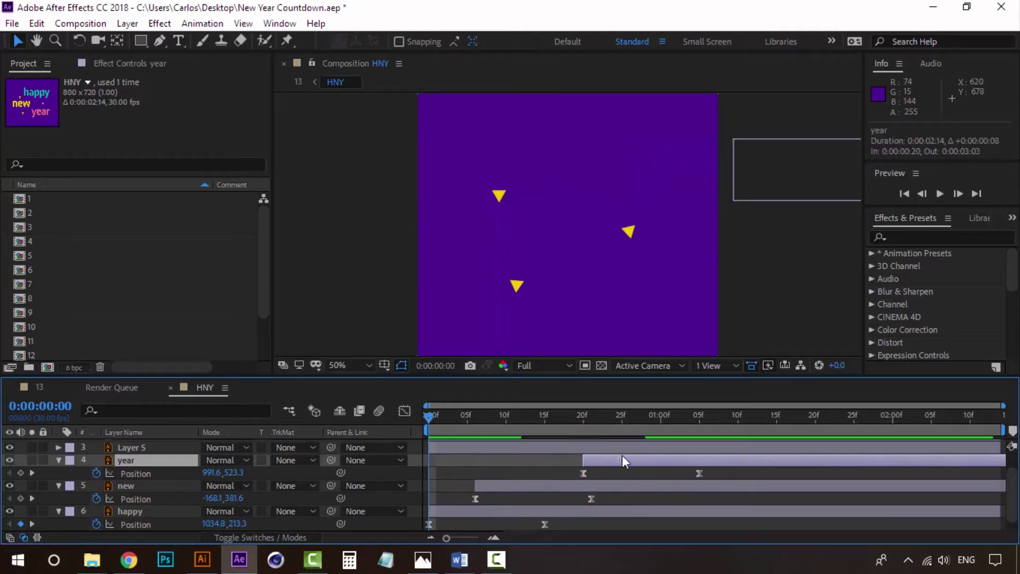
mouse_move(527, 485)
left_mouse_down()
mouse_move(557, 485)
mouse_move(606, 456)
left_mouse_up()
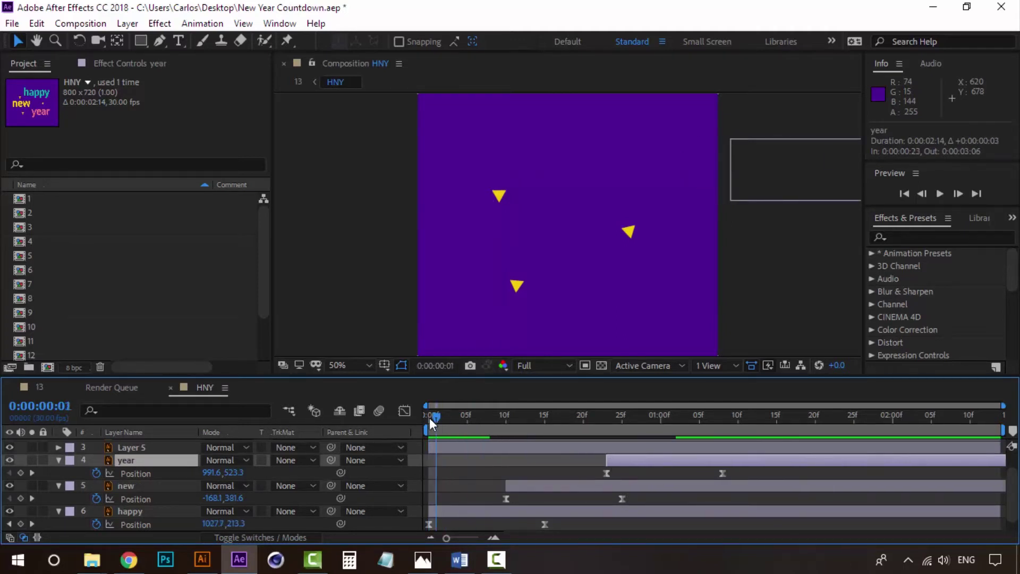
key("space")
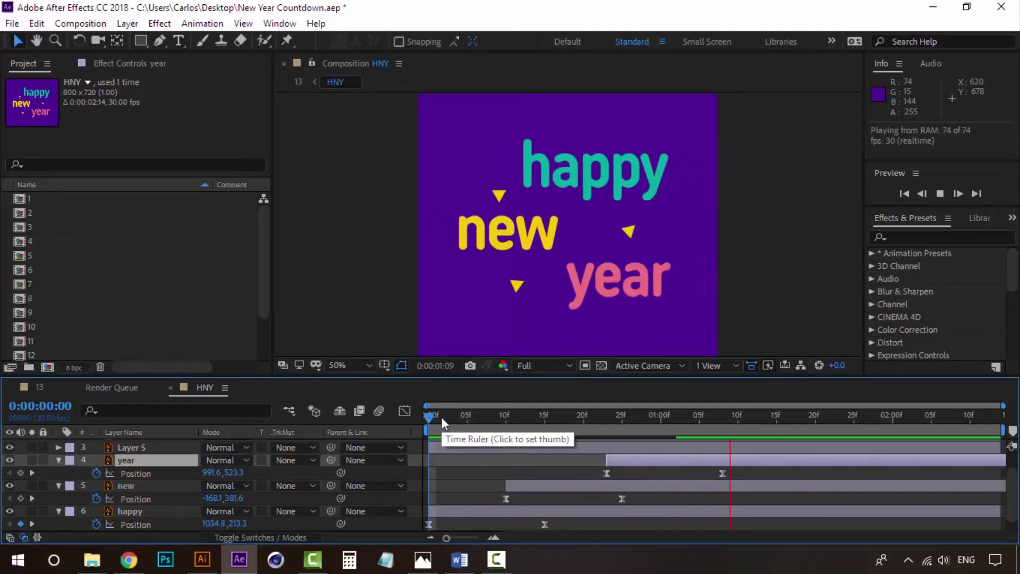
left_click(427, 417)
key("space")
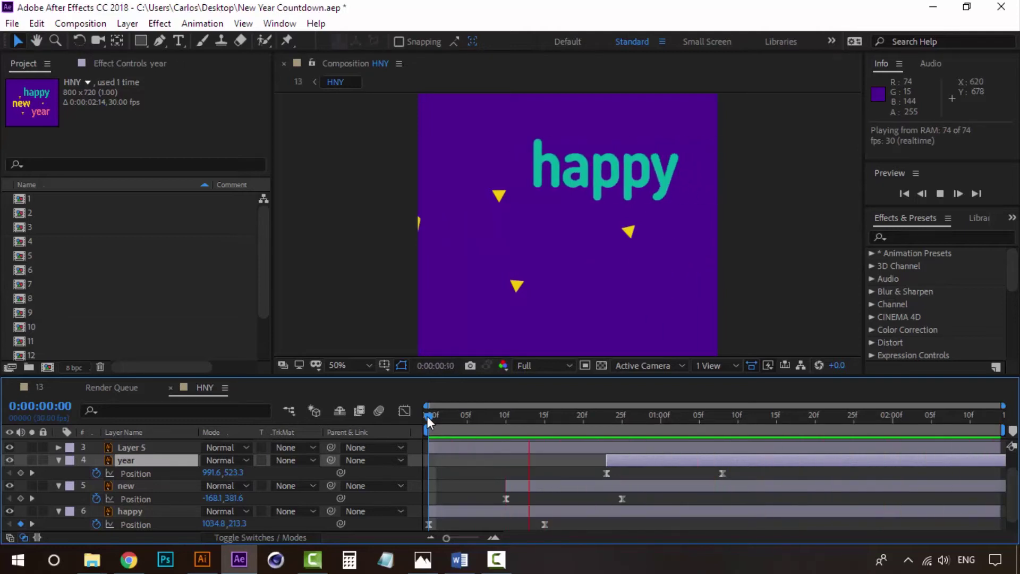
key("space")
- Pull both 'new' and 'year' back about 5 frames earlier and preview the staggered words
left_click(518, 486)
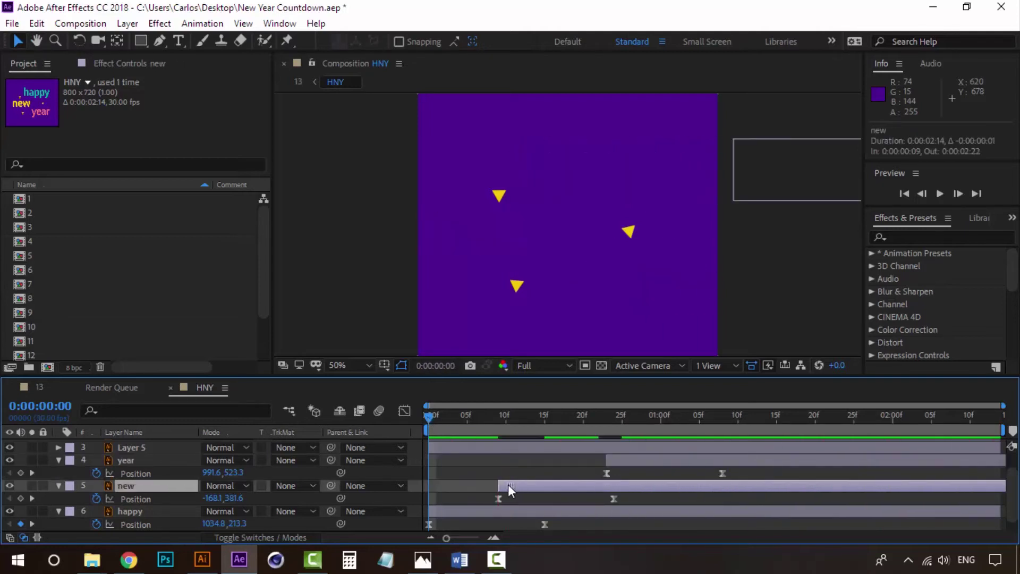
left_click_drag(517, 486, 502, 485)
left_click_drag(624, 462, 586, 462)
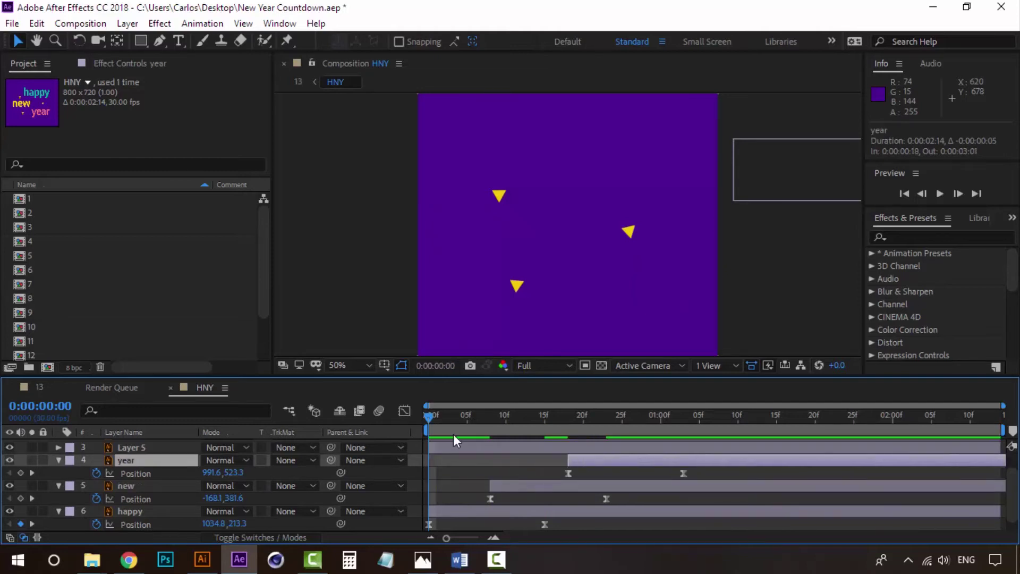
key("space")
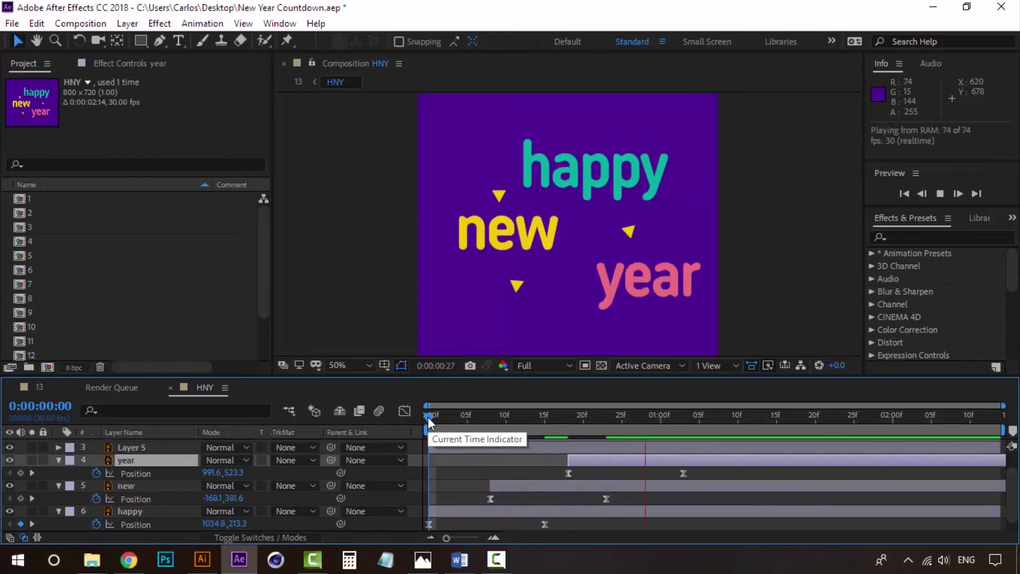
key("space")
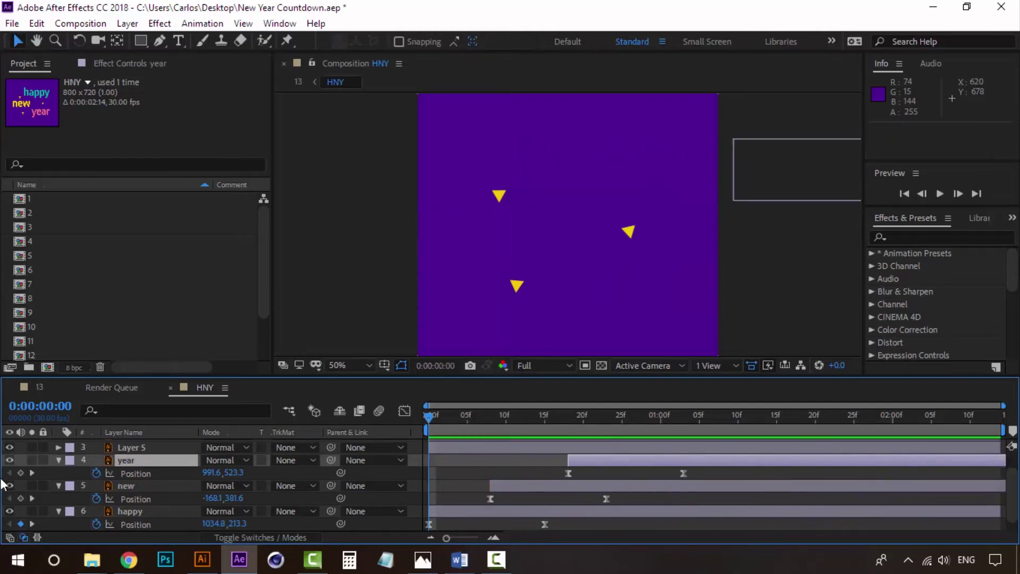
- Collapse the text layers and reveal Position for triangle Layers 5, 6 and 7
left_click(59, 460)
left_click(57, 476)
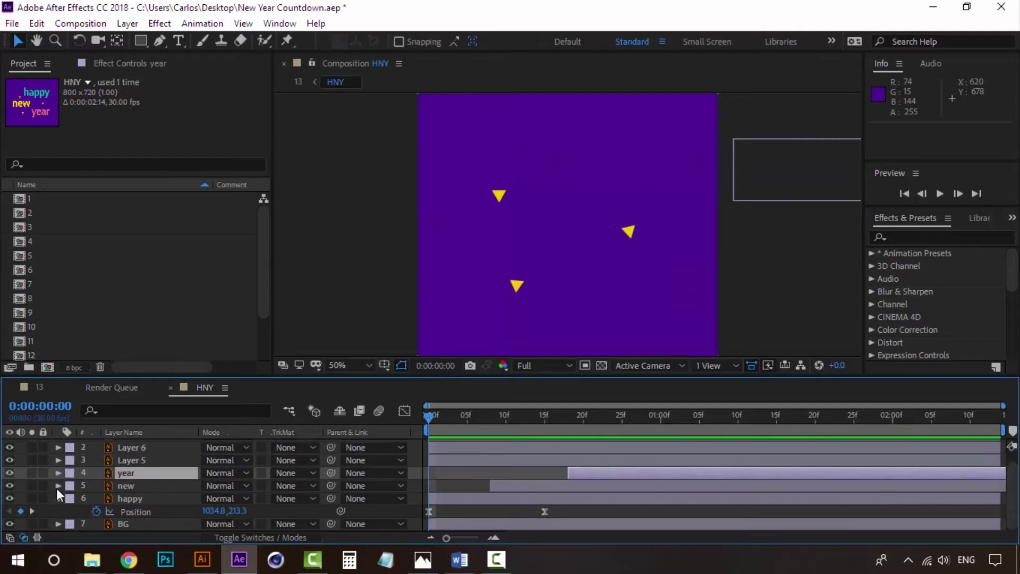
left_click(59, 499)
left_click(134, 469)
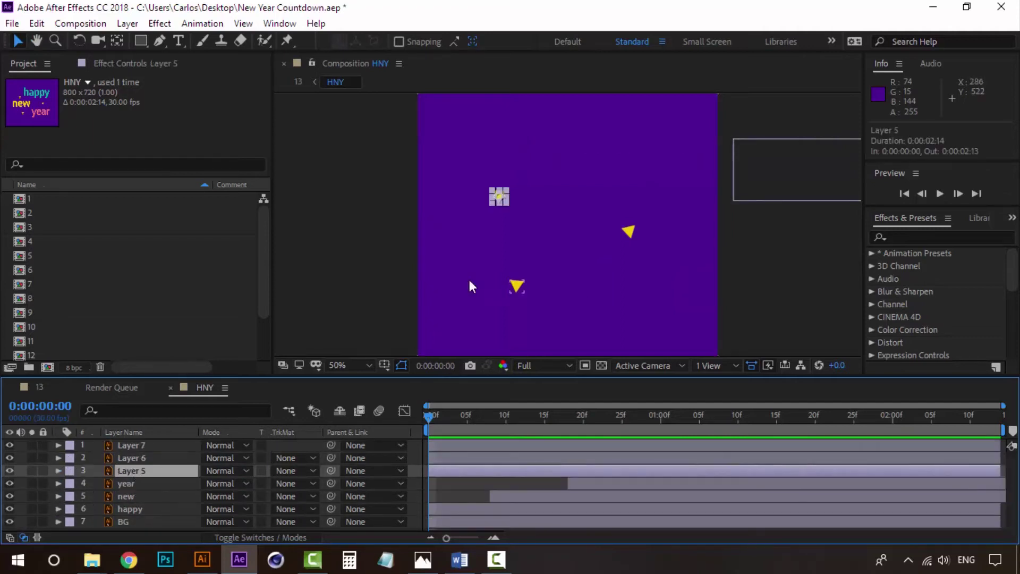
left_click(130, 449, "shift")
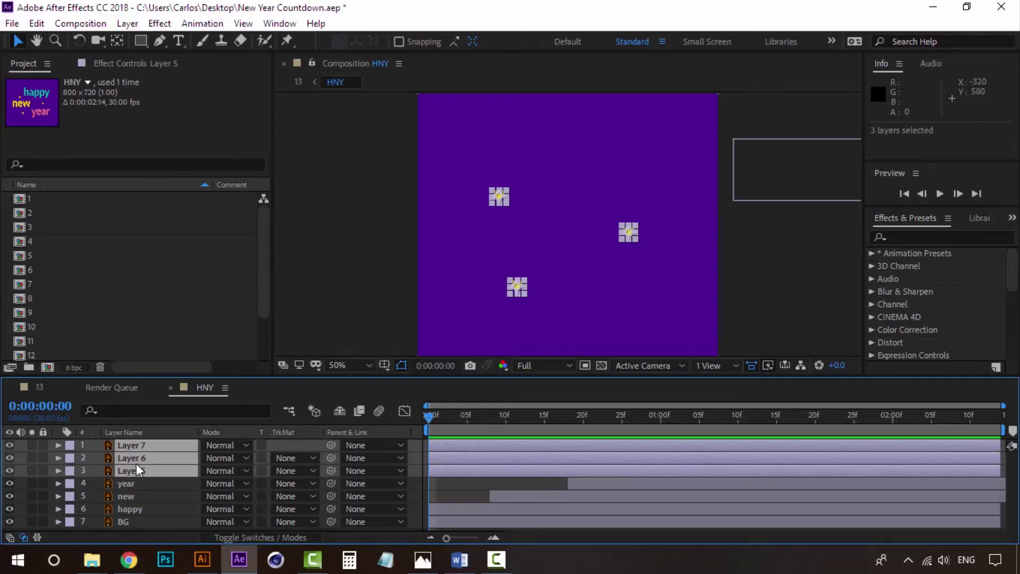
key("p")
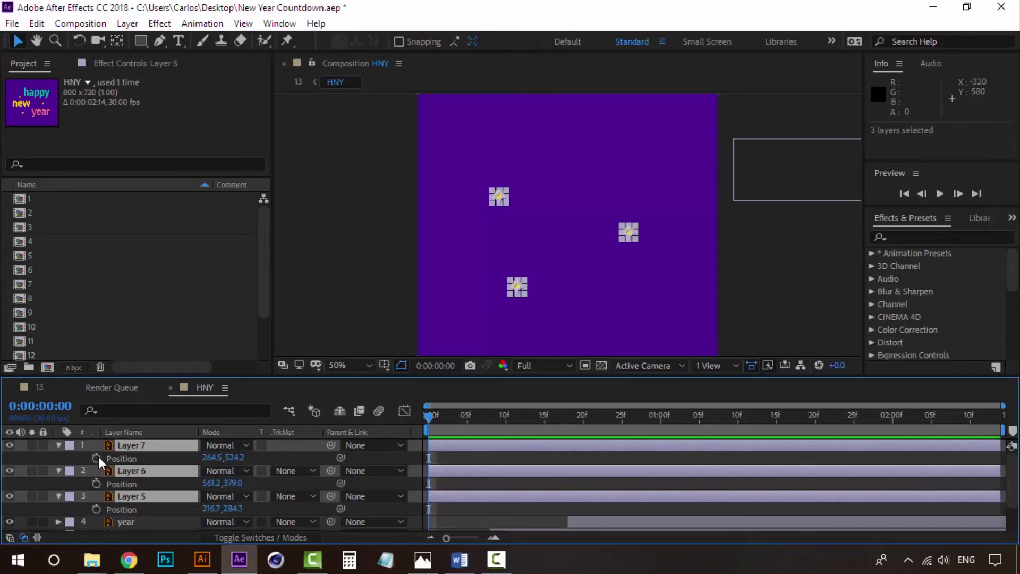
- Add a wiggle(8,4) expression to Layer 7's Position and preview the jitter
left_click(97, 460, "alt")
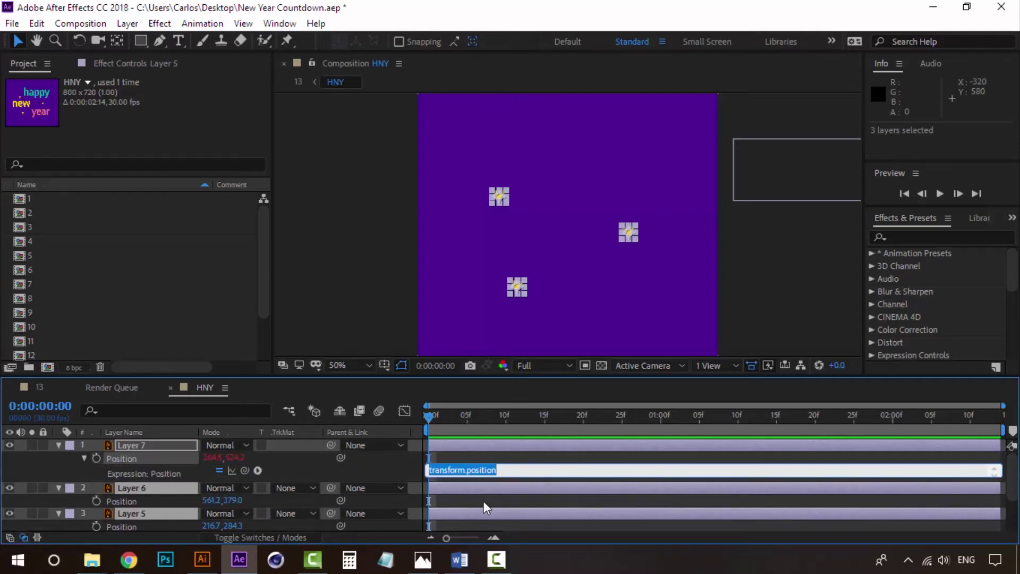
type("wiggle(8,4")
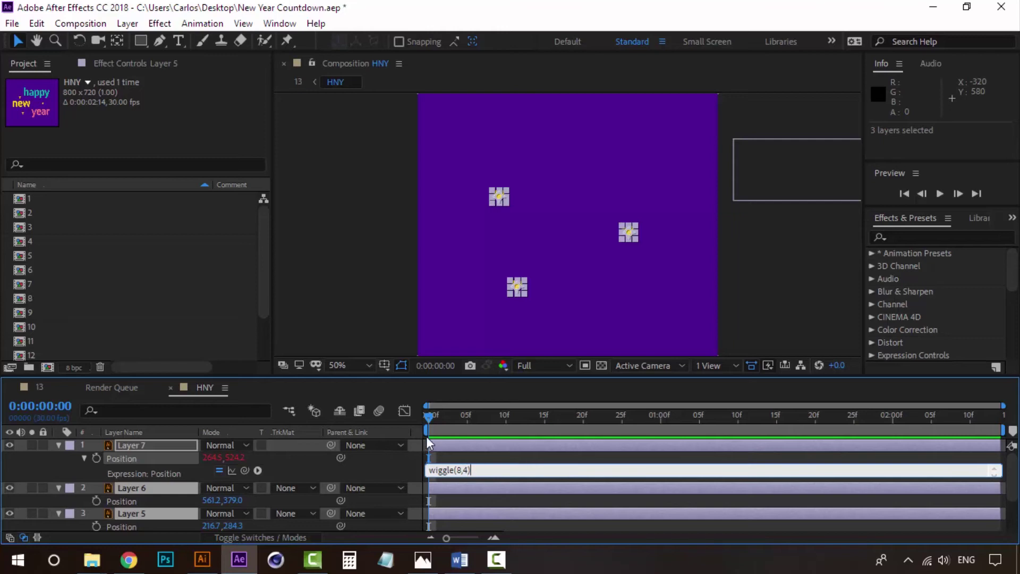
left_click(433, 421)
key("space")
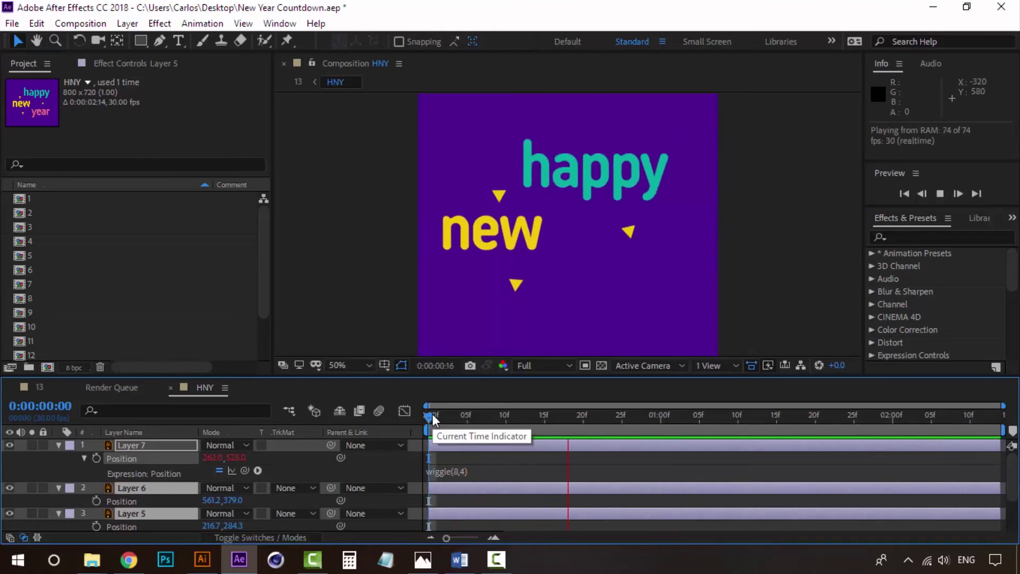
key("space")
left_click(450, 470)
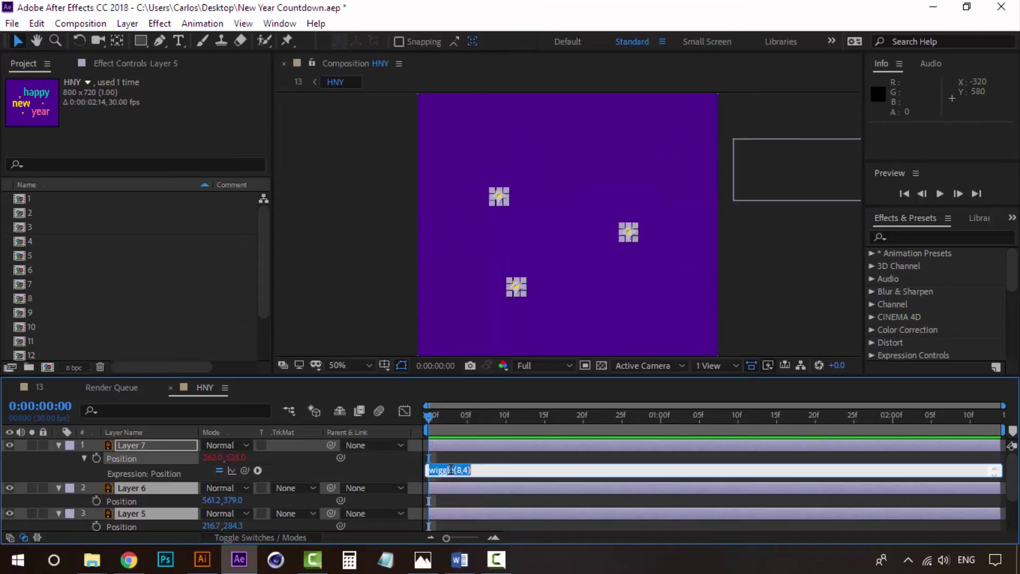
left_click(121, 443)
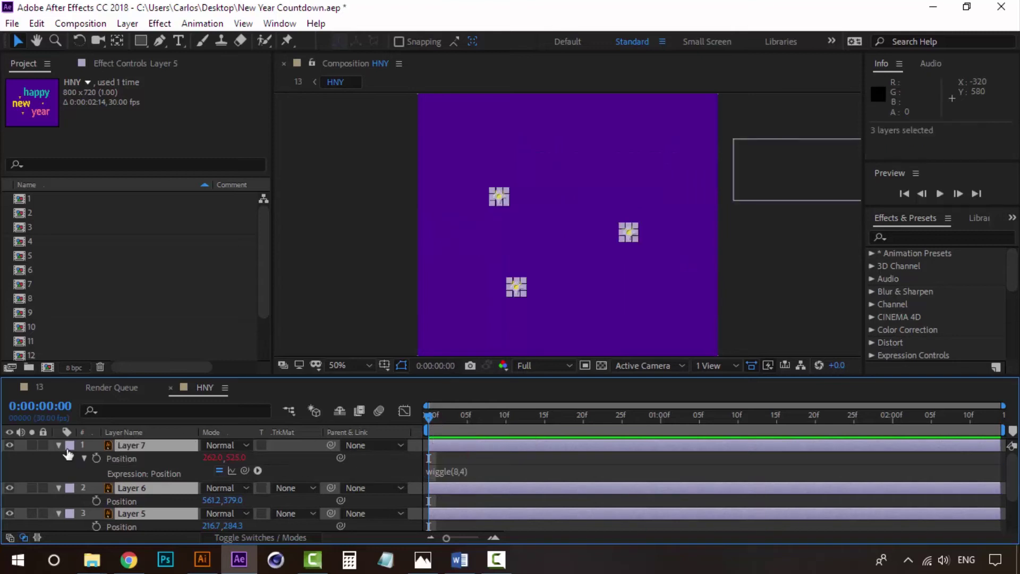
key("p")
- Give Layer 6's Position the wiggle(8,4) expression
left_click(111, 461)
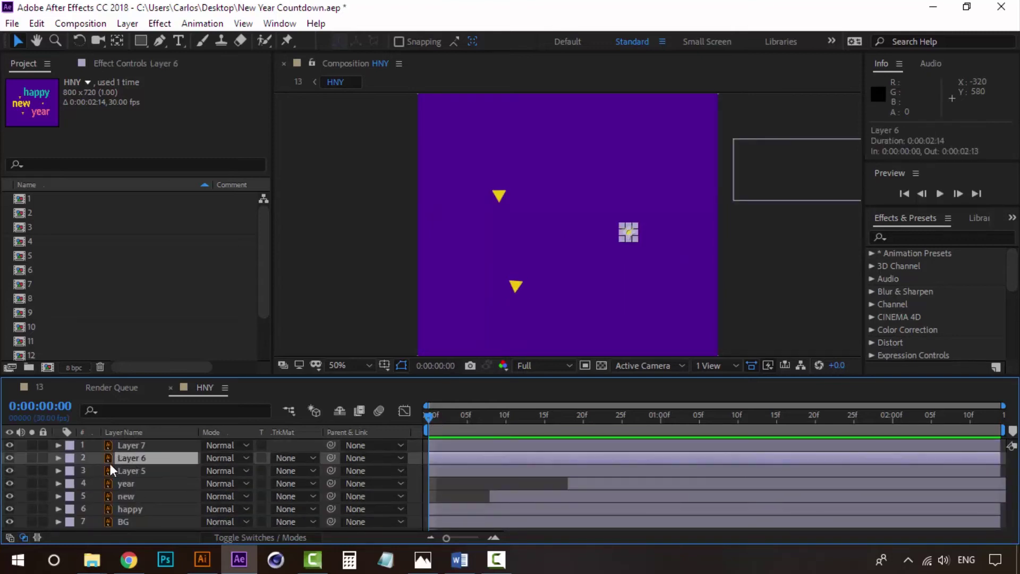
key("p")
left_click(97, 471, "alt")
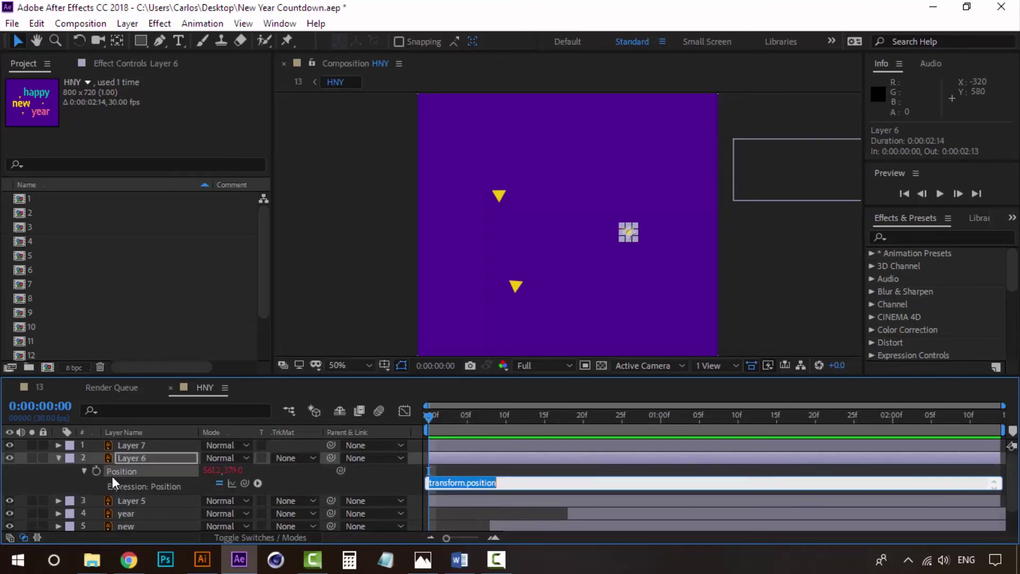
type("wiggle(8,4)")
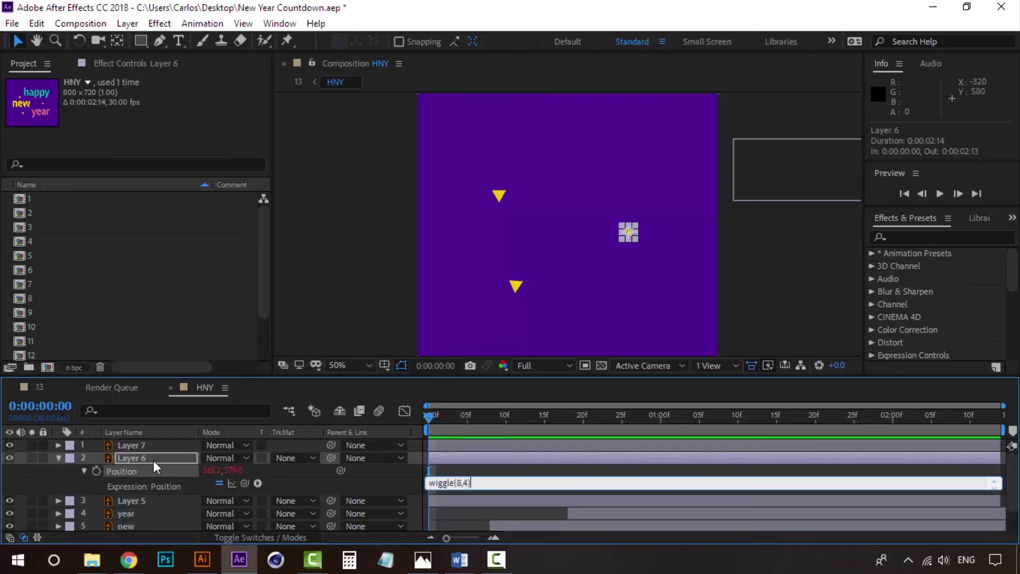
left_click(153, 461)
left_click(58, 457)
- Paste wiggle(8,4) onto Layer 5's Position and preview all triangles with the text
left_click(124, 470)
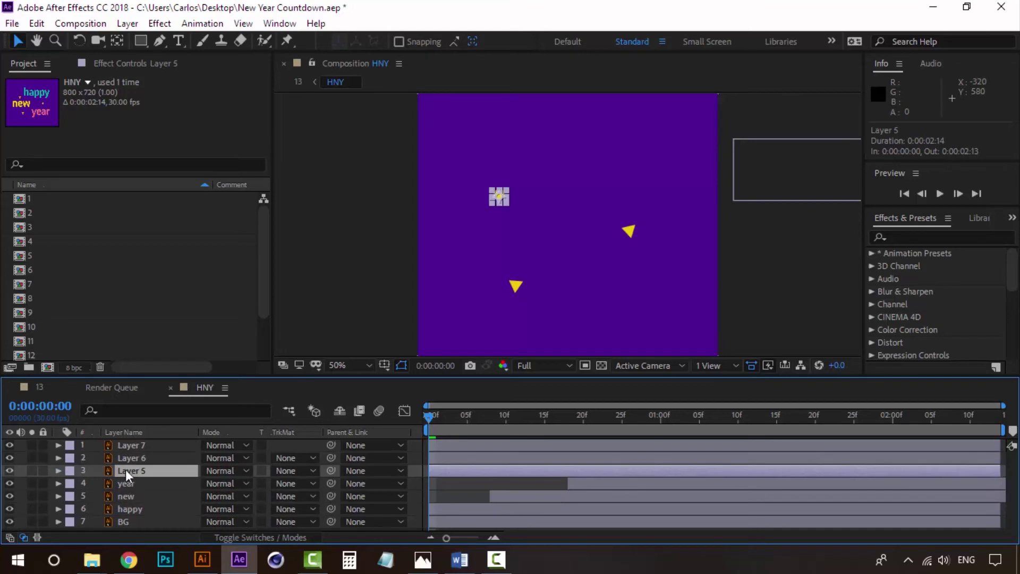
key("p")
left_click(95, 482, "alt")
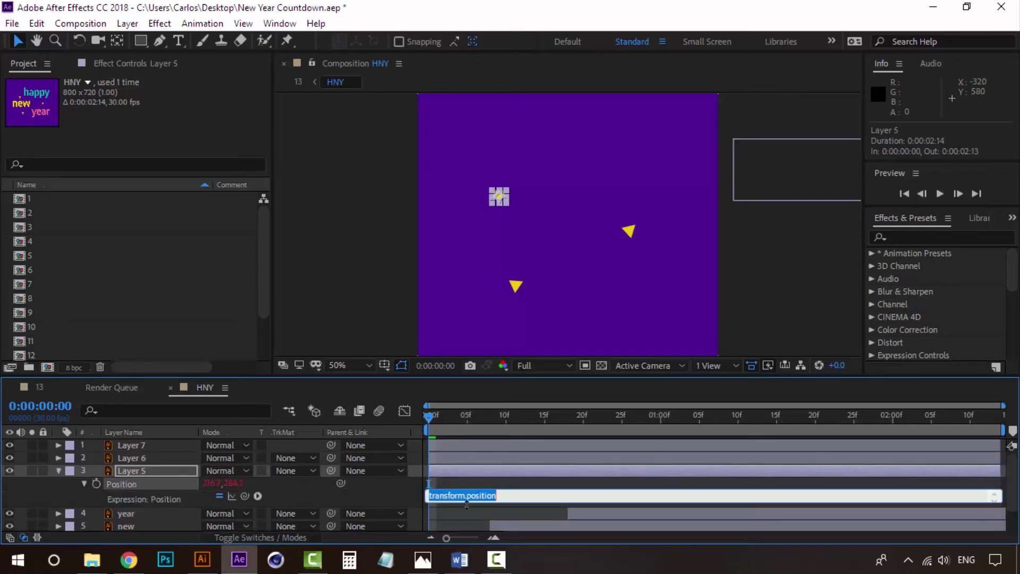
type("wiggle(8,4)")
left_click(171, 467)
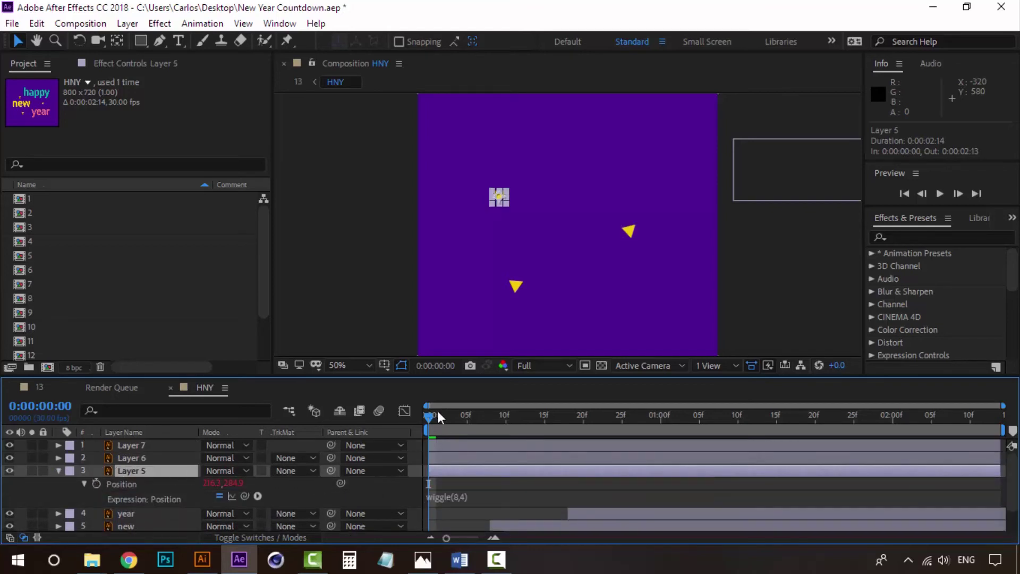
key("space")
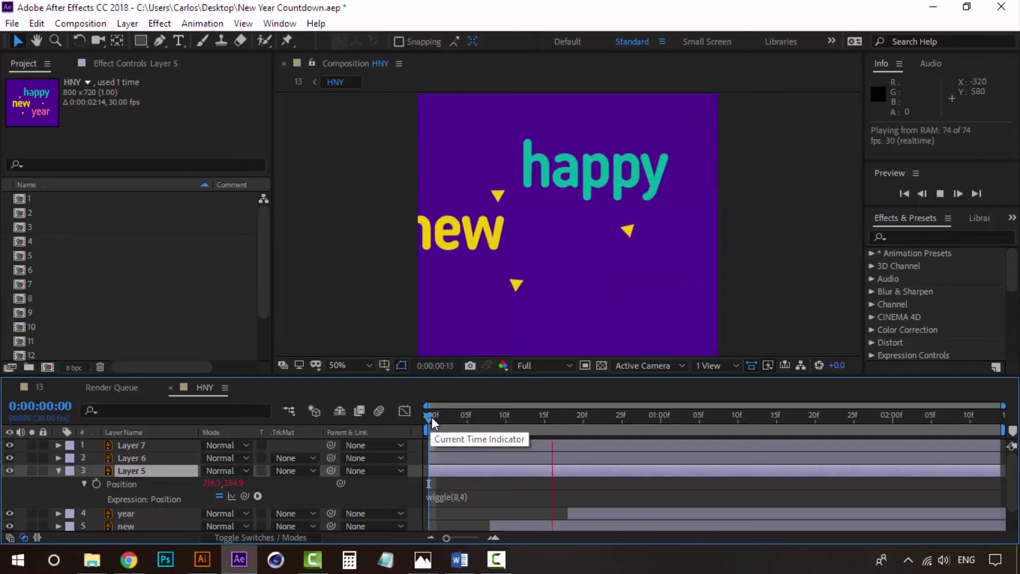
key("space")
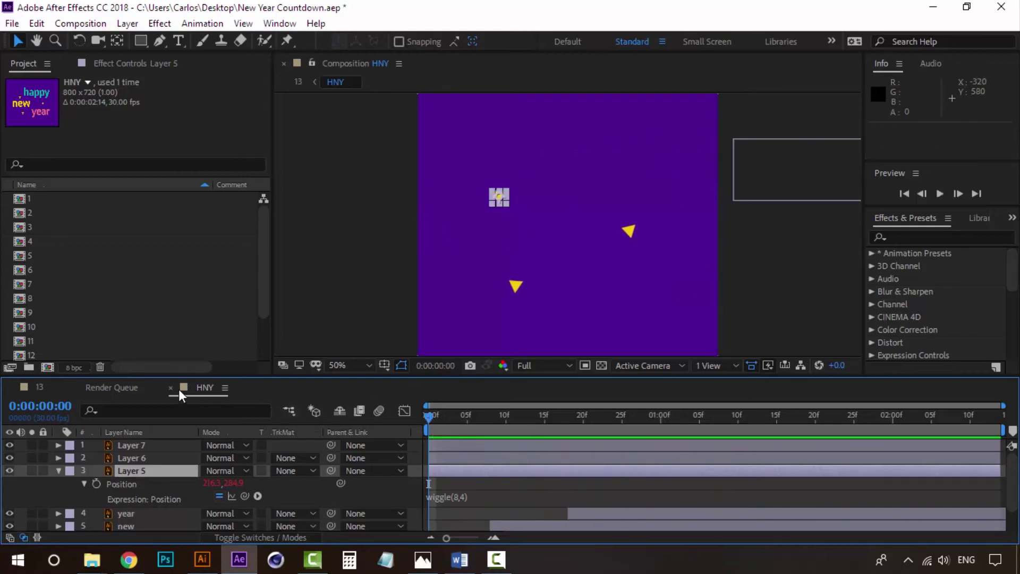
- In comp 13, end the work area at 0:00:14:11, trim the comp to it, and preview
left_click(170, 388)
left_click(39, 388)
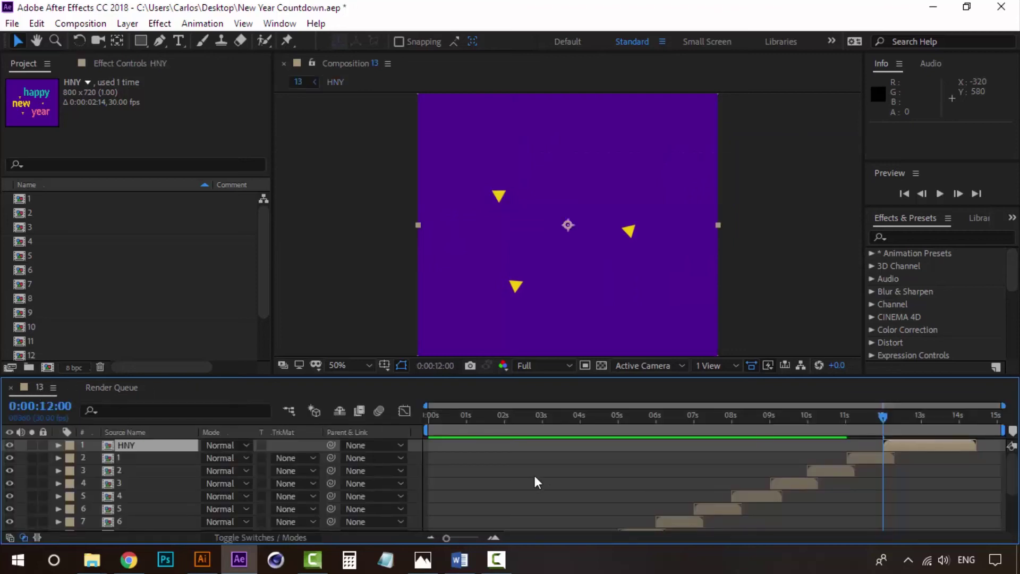
mouse_move(926, 419)
left_mouse_down()
mouse_move(965, 406)
mouse_move(974, 417)
left_mouse_up()
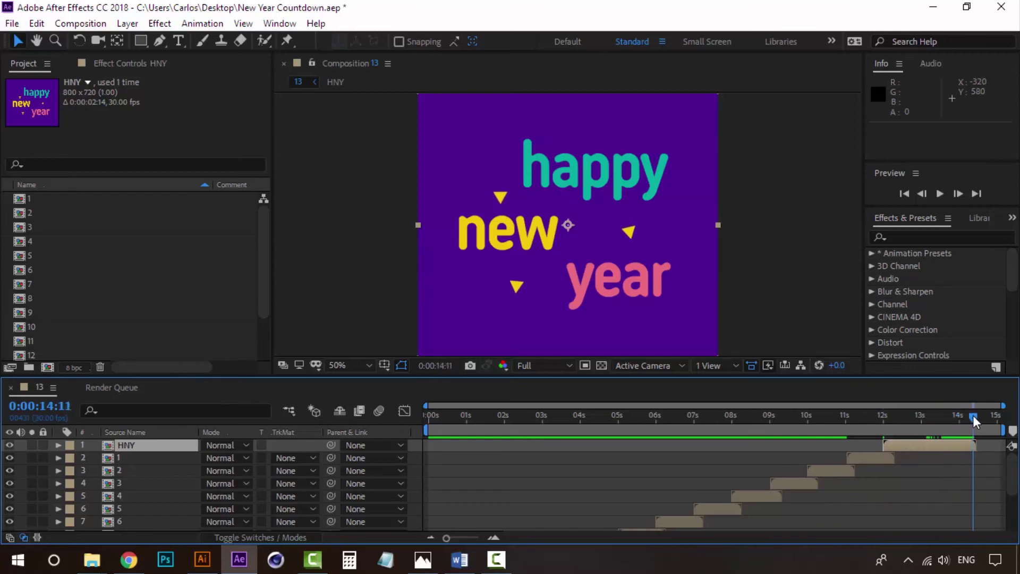
key("n")
right_click(956, 430)
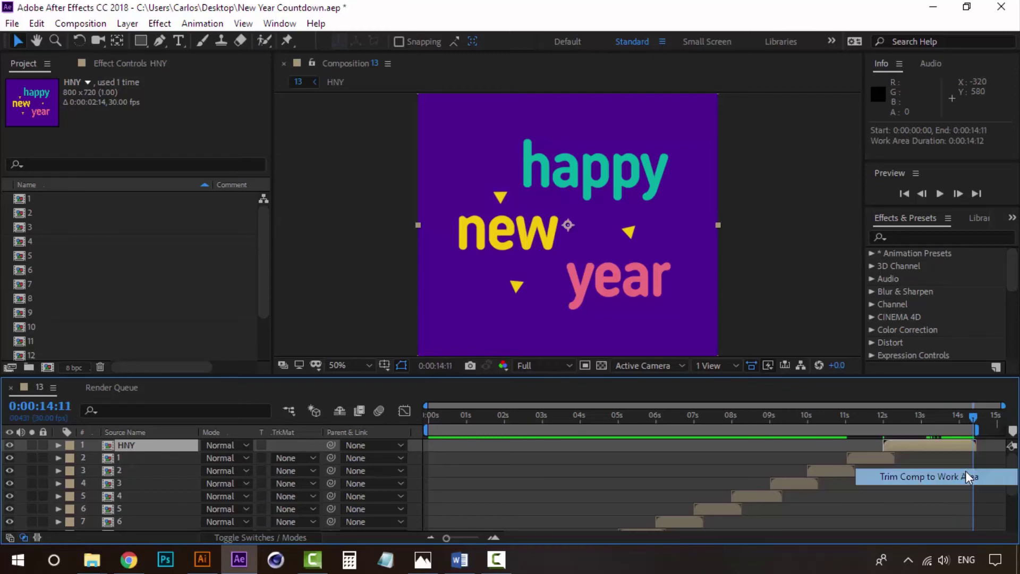
left_click(965, 471)
key("space")
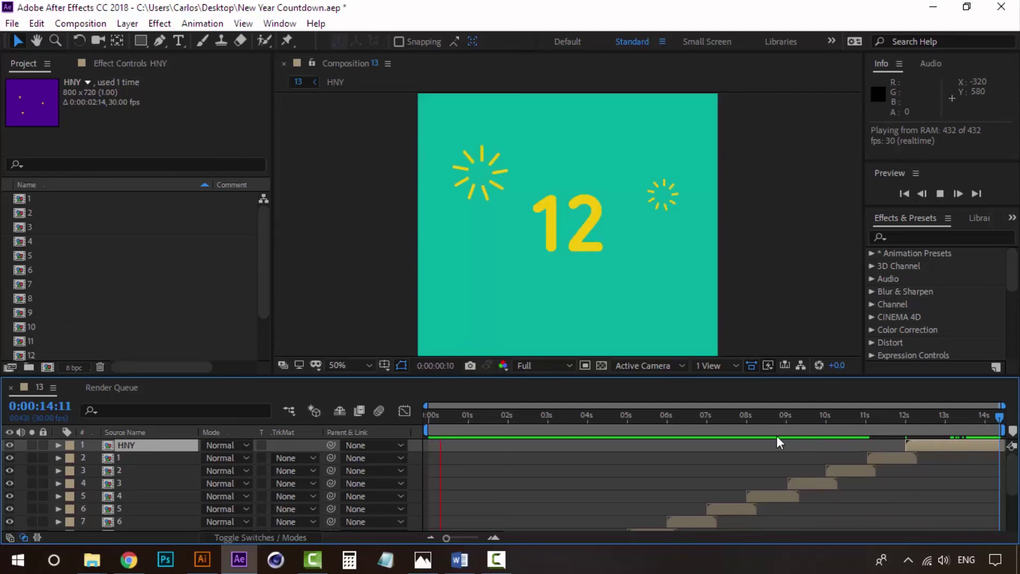
left_click(425, 419)
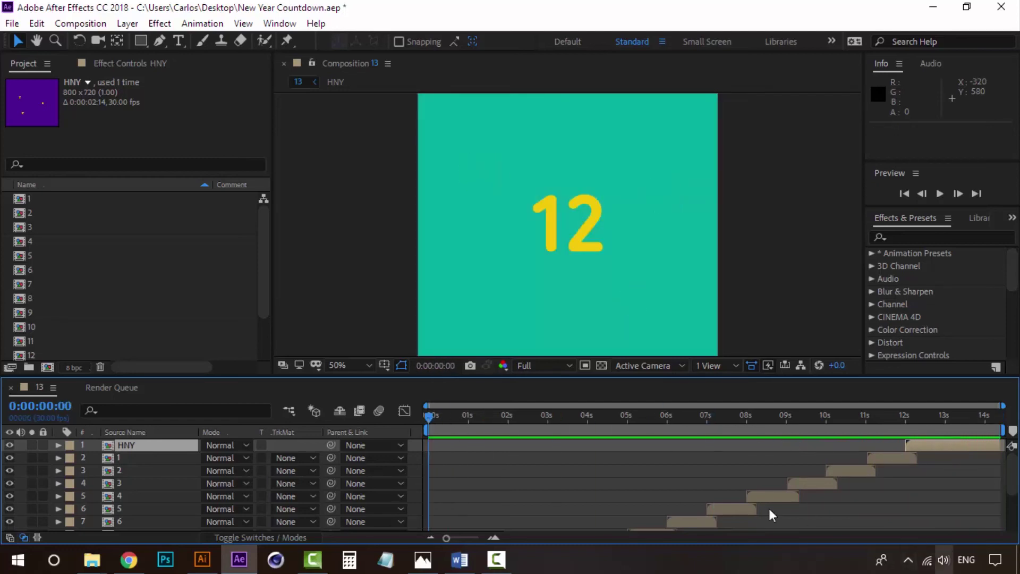